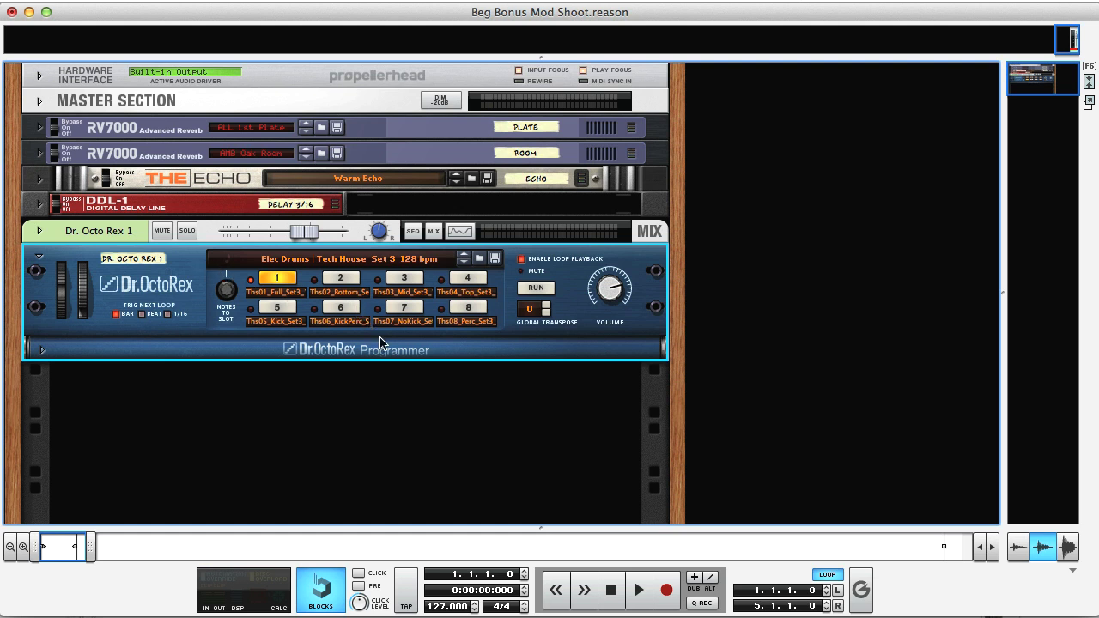
Keep the Tech House Set 3 loop patch on Dr. OctoRex and start it playing.
{"action": "left_click", "coordinate": [349, 264]}
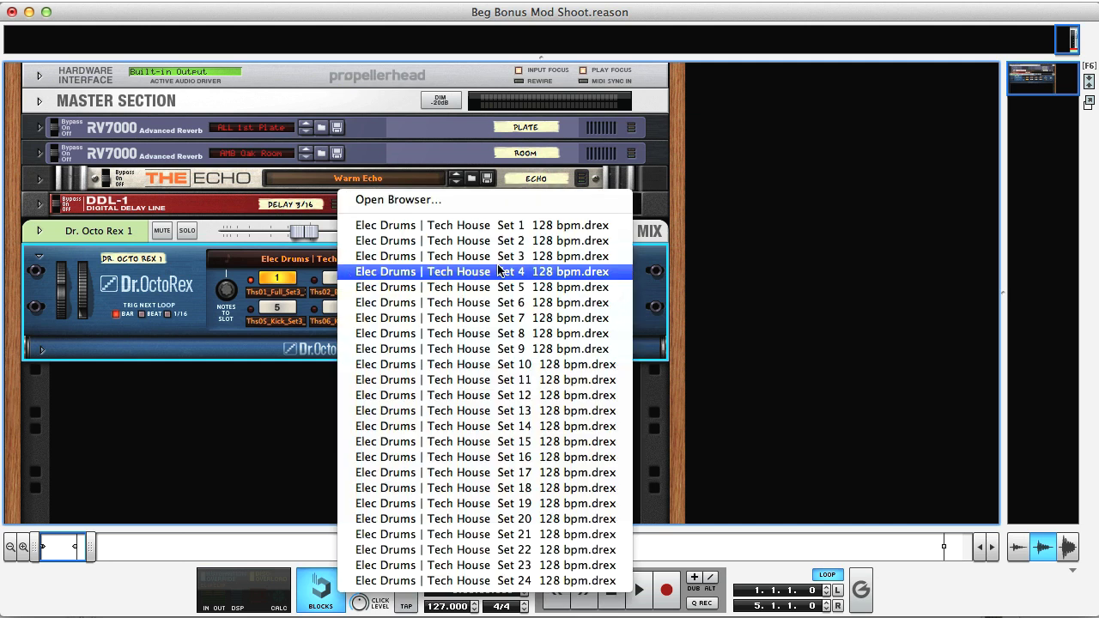
{"action": "left_click", "coordinate": [197, 265]}
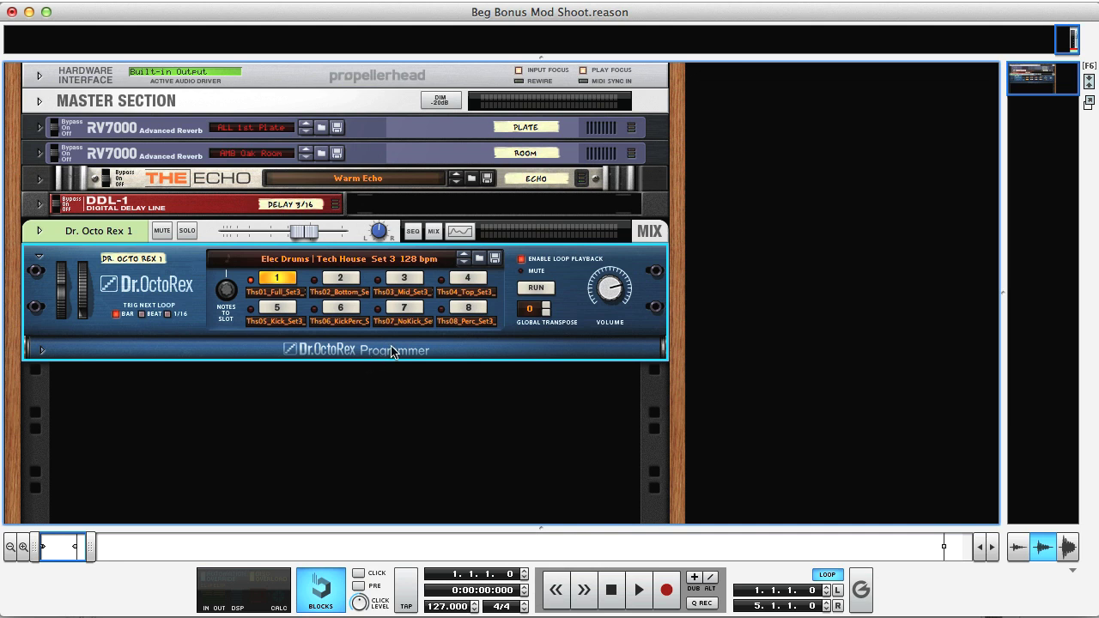
{"action": "key", "text": "space"}
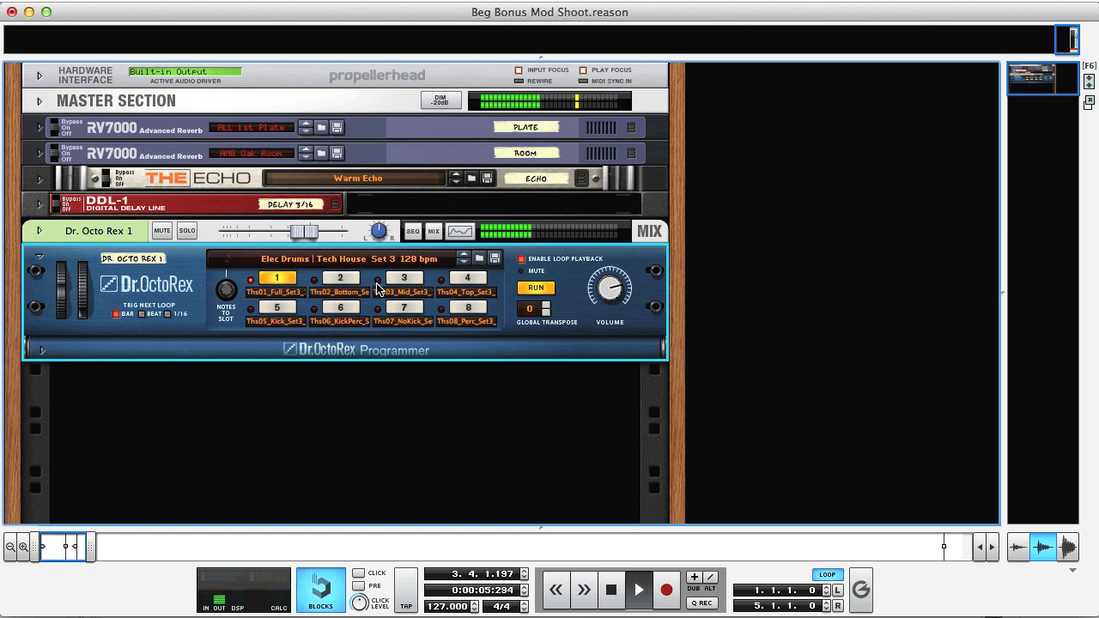
Audition loop slots 2, 3, 4, 5 and 8, then return to slot 1.
{"action": "left_click", "coordinate": [342, 279]}
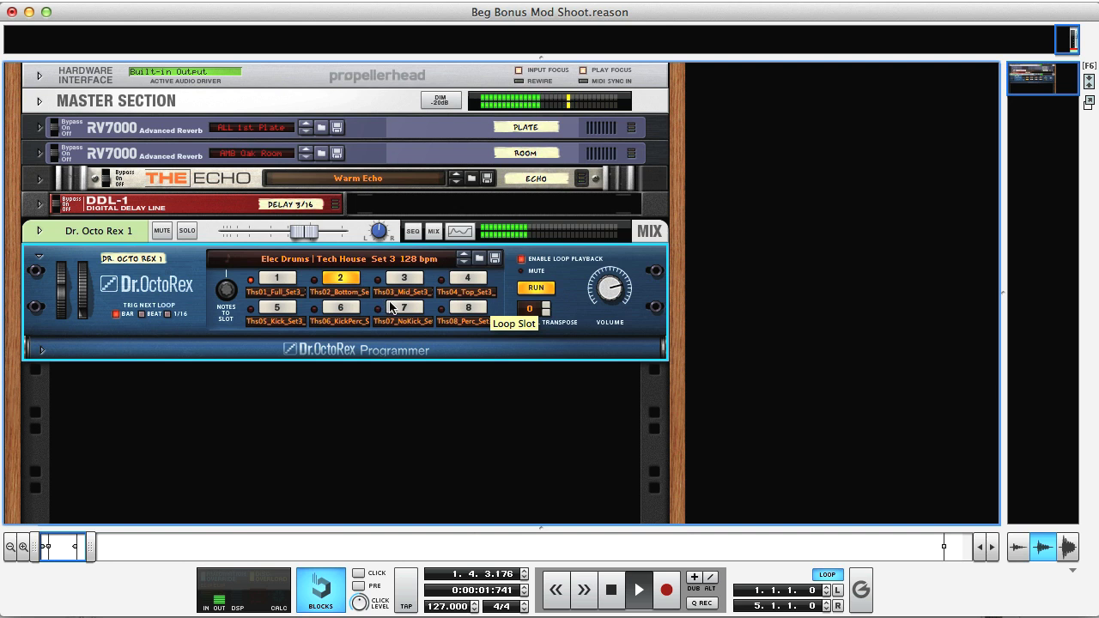
{"action": "left_click", "coordinate": [408, 280]}
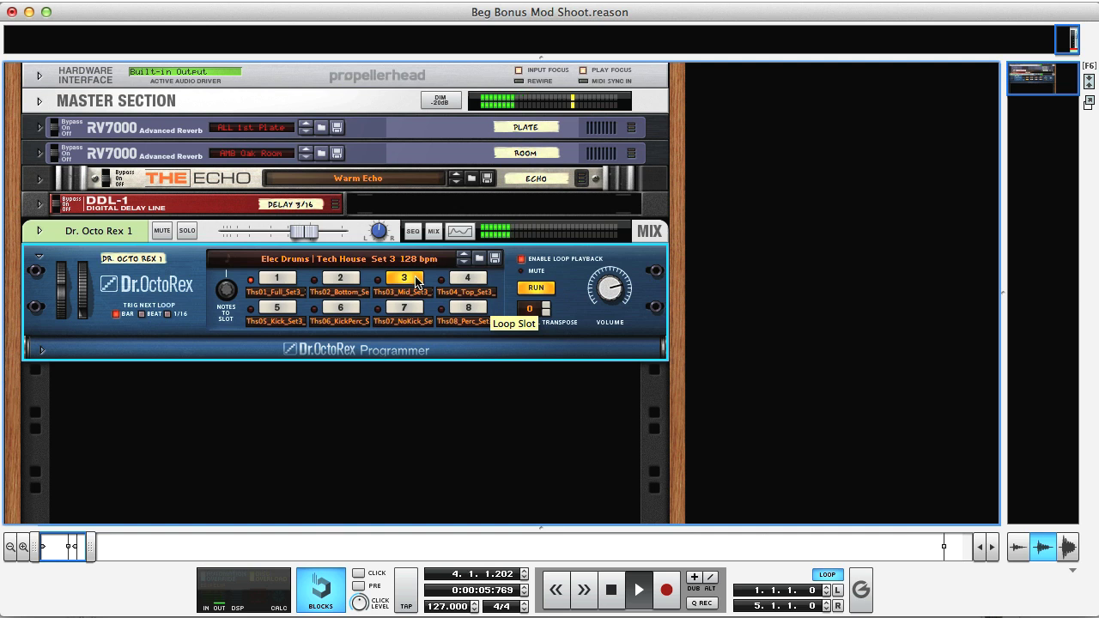
{"action": "left_click", "coordinate": [473, 281]}
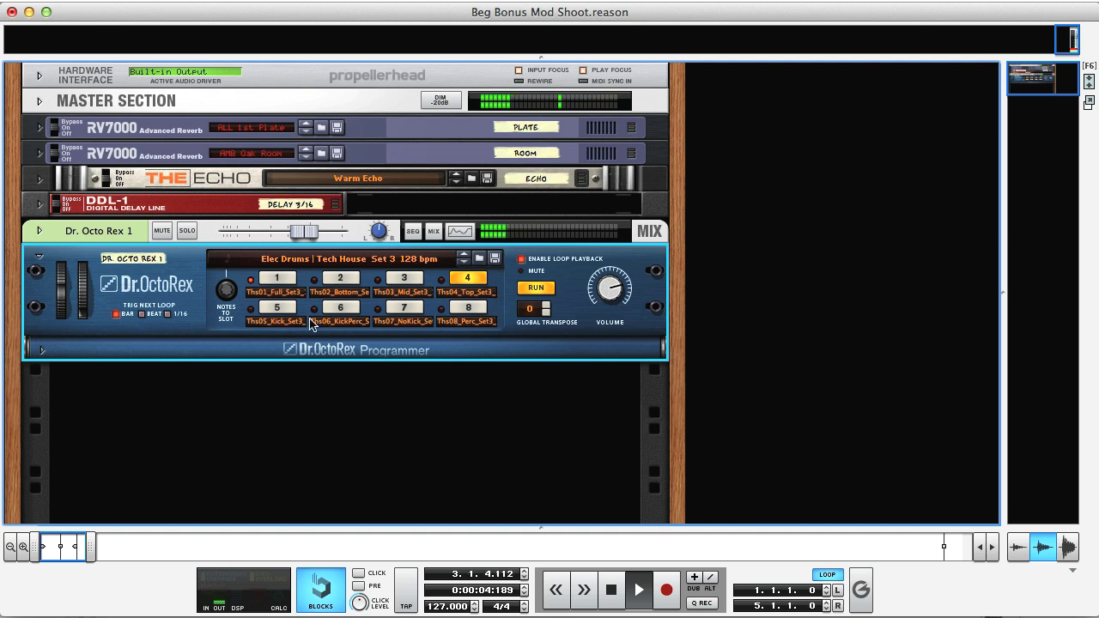
{"action": "left_click", "coordinate": [286, 320]}
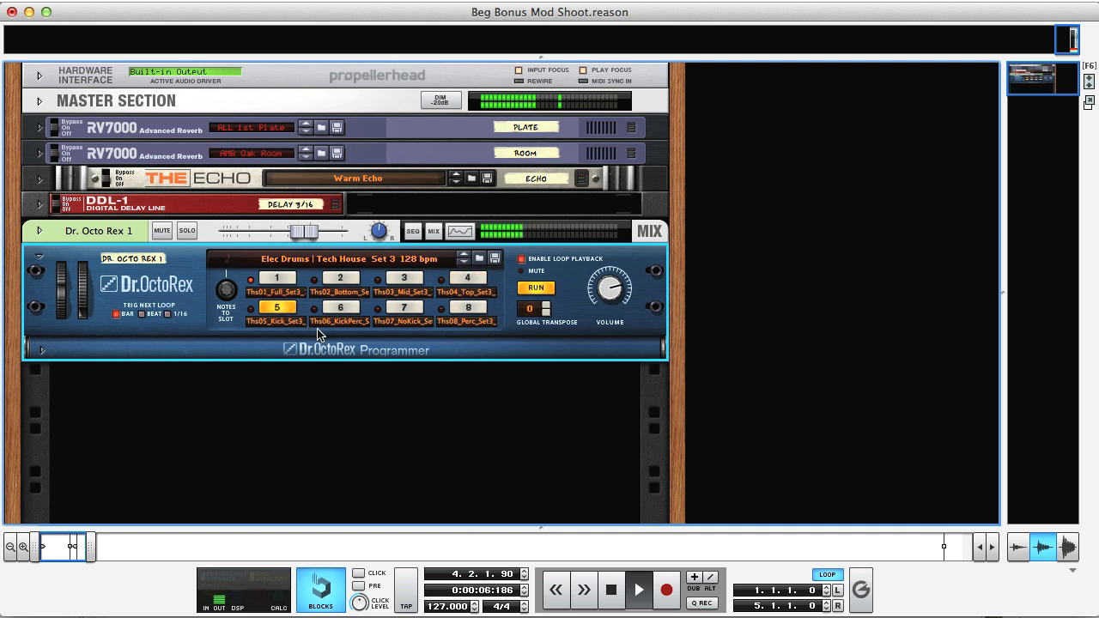
{"action": "left_click", "coordinate": [477, 314]}
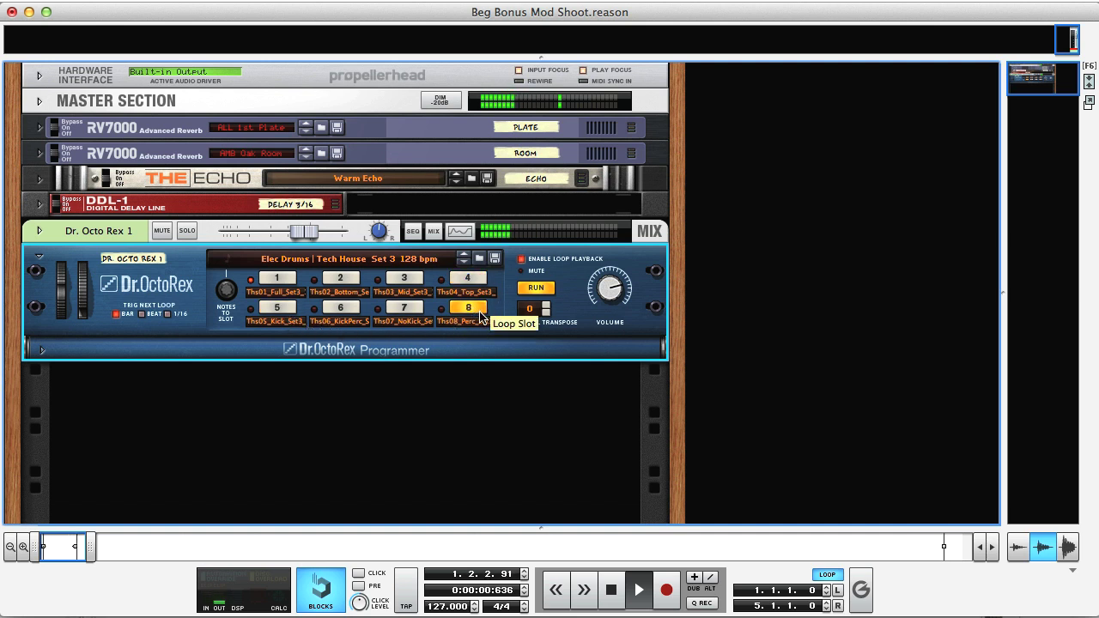
{"action": "left_click", "coordinate": [284, 280]}
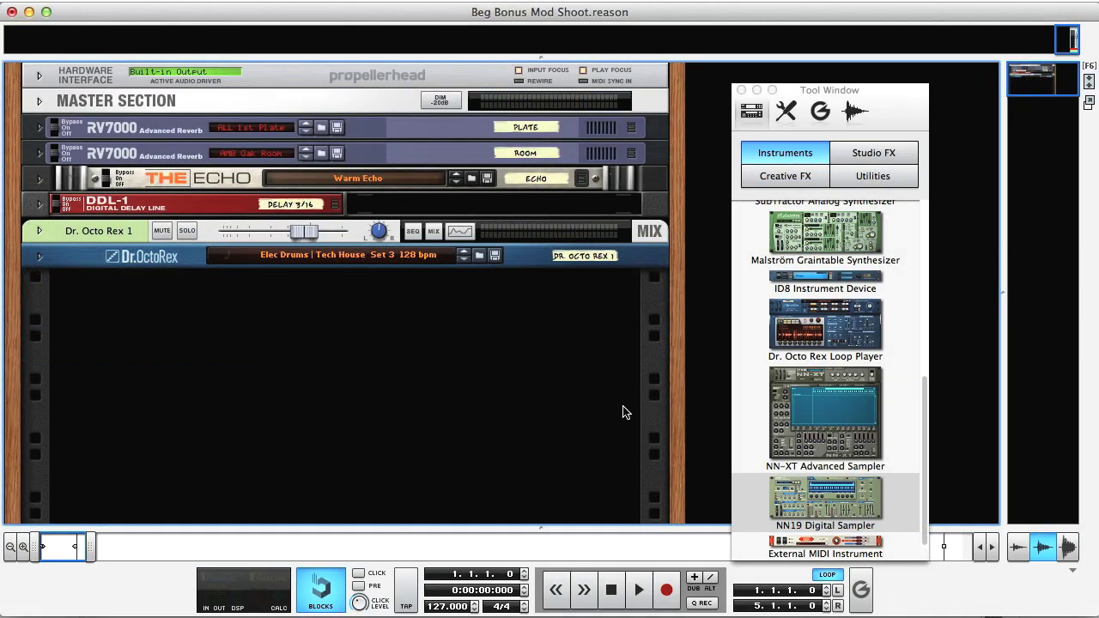
Add an NN19 sampler below Dr. OctoRex and load SYNFIFTH from the Synth and Keyboard folder.
{"action": "left_click_drag", "start_coordinate": [826, 507], "coordinate": [482, 395]}
{"action": "left_click", "coordinate": [176, 325]}
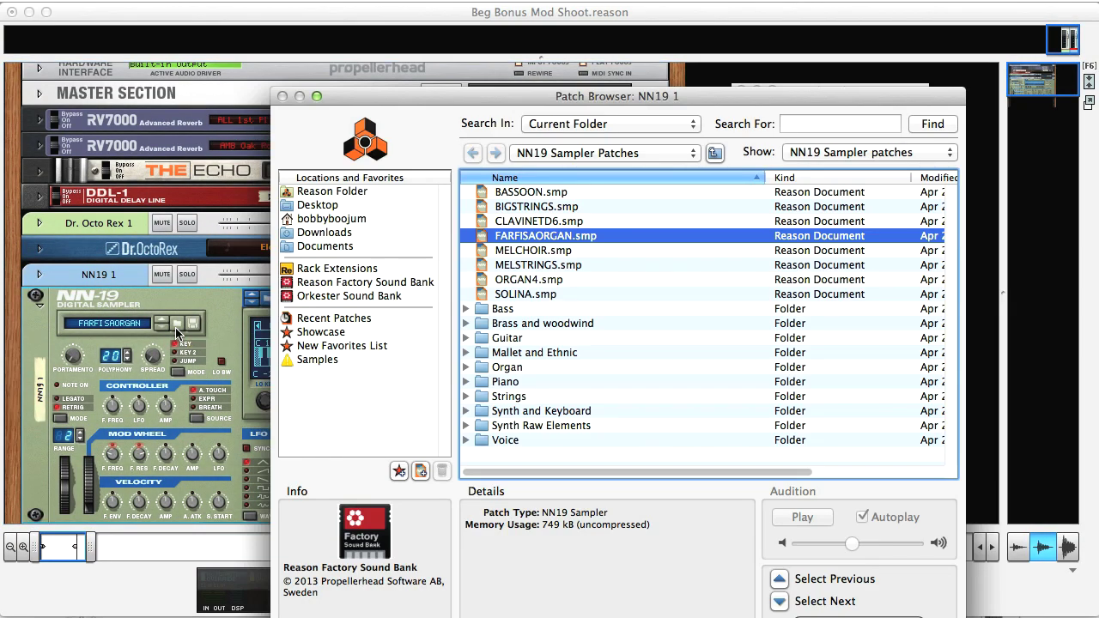
{"action": "double_click", "coordinate": [527, 411]}
{"action": "scroll", "coordinate": [511, 375], "scroll_direction": "down", "scroll_amount": 5}
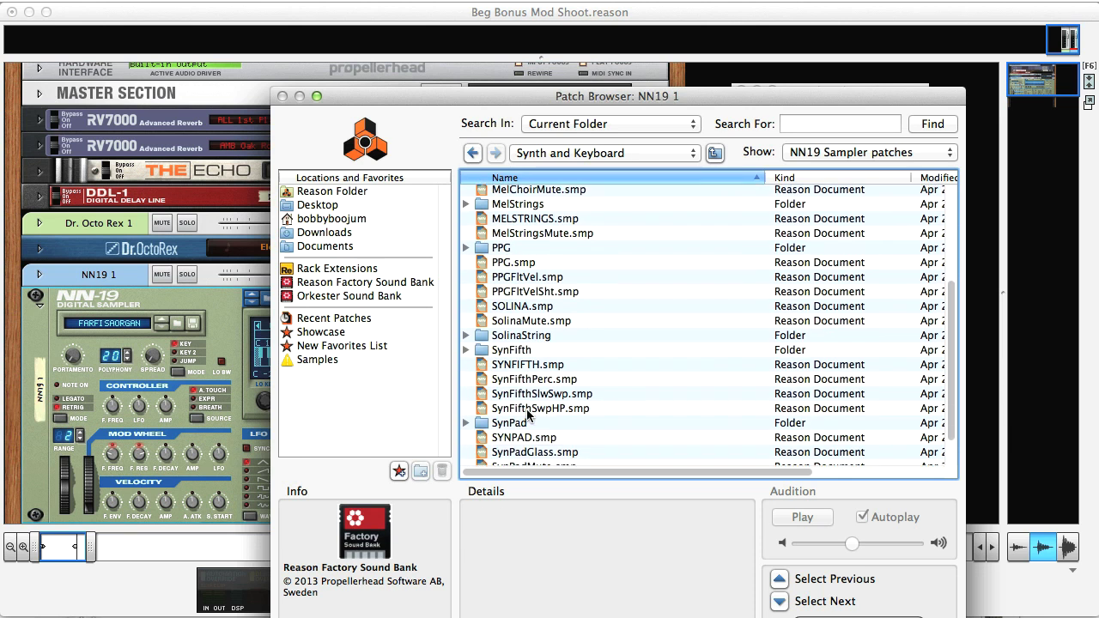
{"action": "double_click", "coordinate": [510, 361]}
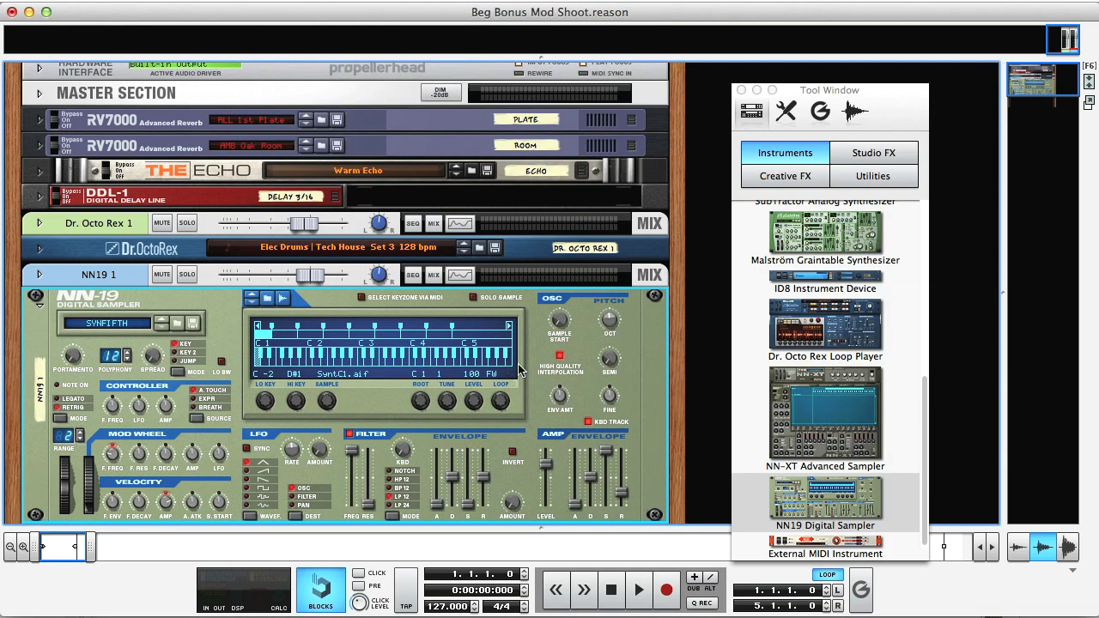
{"action": "scroll", "coordinate": [520, 369], "scroll_direction": "down", "scroll_amount": 5}
Show the on-screen piano keys and try single notes D, F and A on SYNFIFTH.
{"action": "key", "text": "F4"}
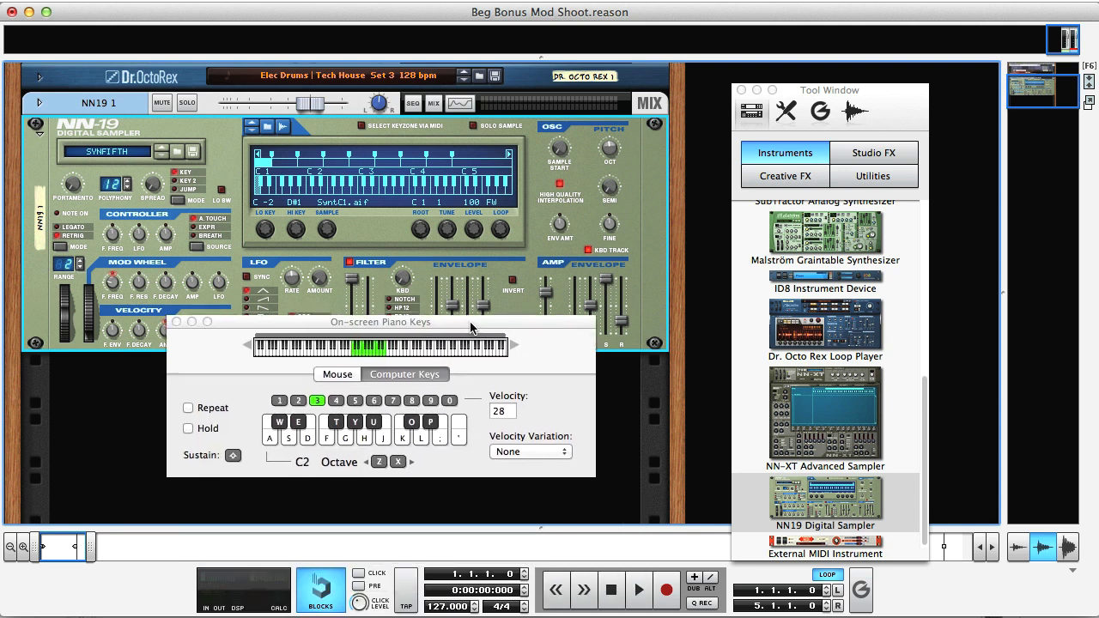
{"action": "key", "text": "d"}
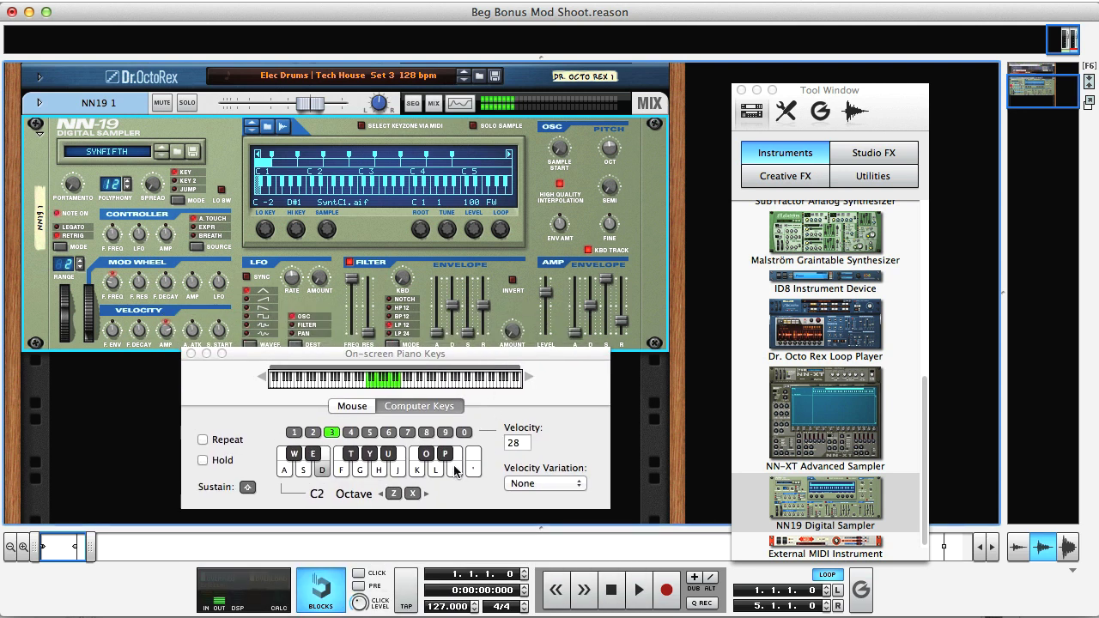
{"action": "key", "text": "f"}
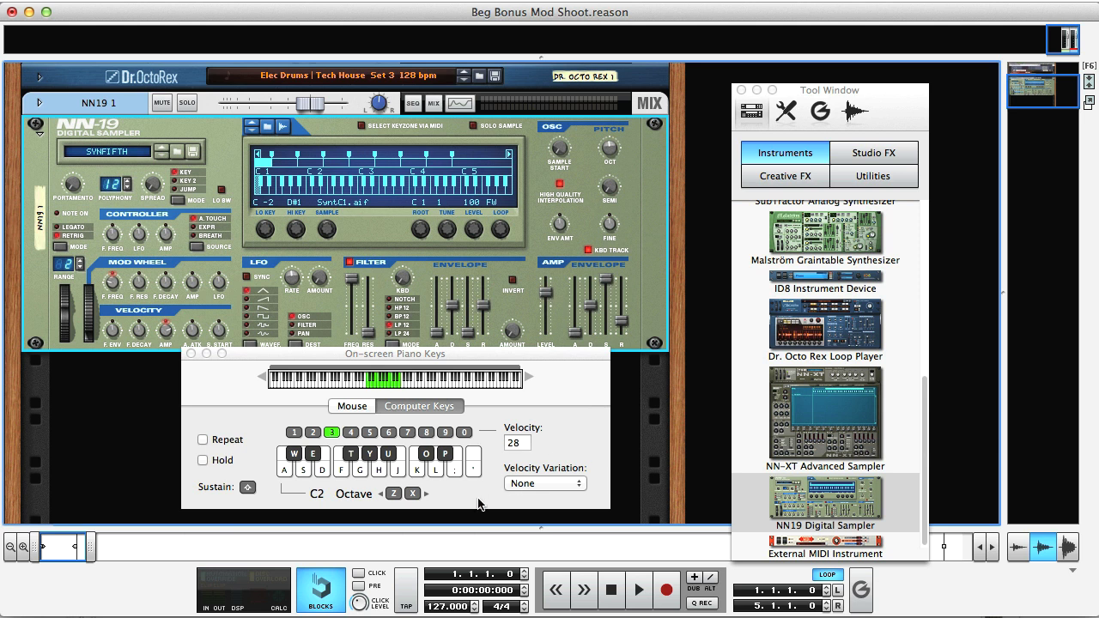
{"action": "key", "text": "d"}
{"action": "key", "text": "a"}
Practise the melody's opening phrase, alternating the D, ;, W, O and P notes.
{"action": "key", "text": "d"}
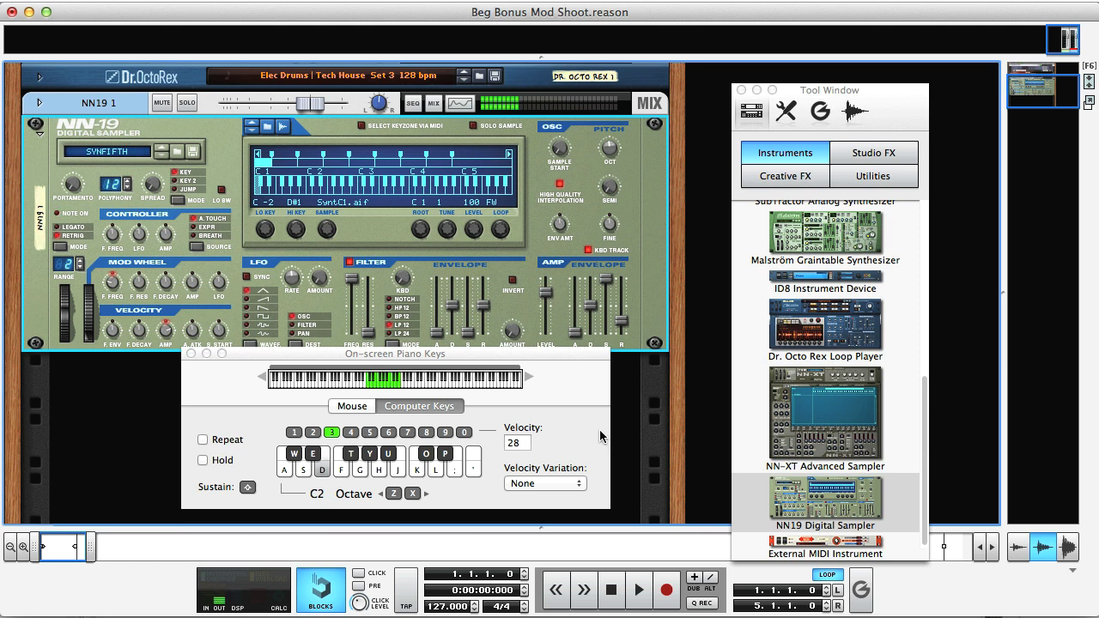
{"action": "key", "text": "semicolon"}
{"action": "key", "text": "d"}
{"action": "key", "text": "semicolon"}
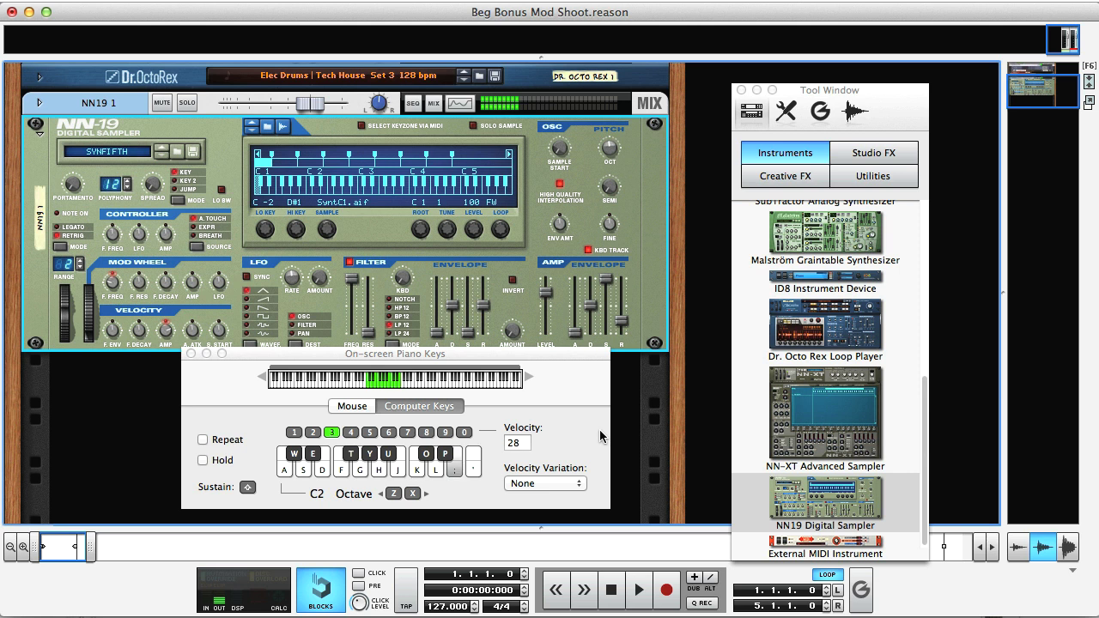
{"action": "key", "text": "w"}
{"action": "key", "text": "o"}
{"action": "key", "text": "w"}
{"action": "key", "text": "o"}
{"action": "key", "text": "w"}
{"action": "key", "text": "d"}
{"action": "key", "text": "semicolon"}
{"action": "key", "text": "d"}
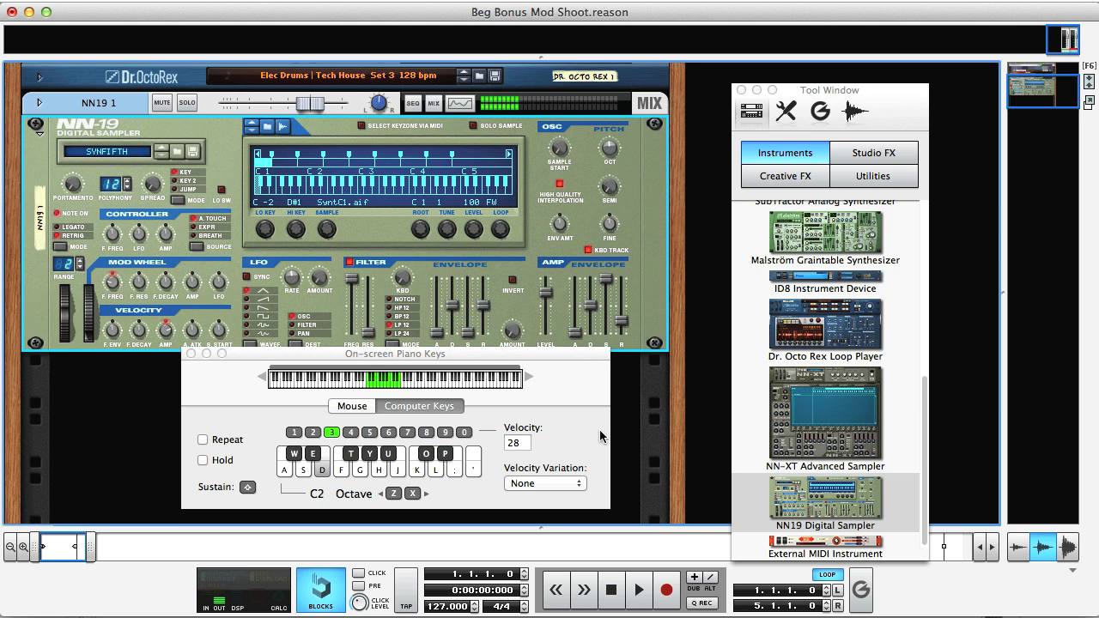
{"action": "key", "text": "semicolon"}
{"action": "key", "text": "d"}
{"action": "key", "text": "semicolon"}
{"action": "key", "text": "p"}
Rehearse the melody ending with W, O, Y, E and P, then replay its opening notes.
{"action": "key", "text": "w"}
{"action": "key", "text": "o"}
{"action": "key", "text": "w"}
{"action": "key", "text": "o"}
{"action": "key", "text": "w"}
{"action": "key", "text": "o"}
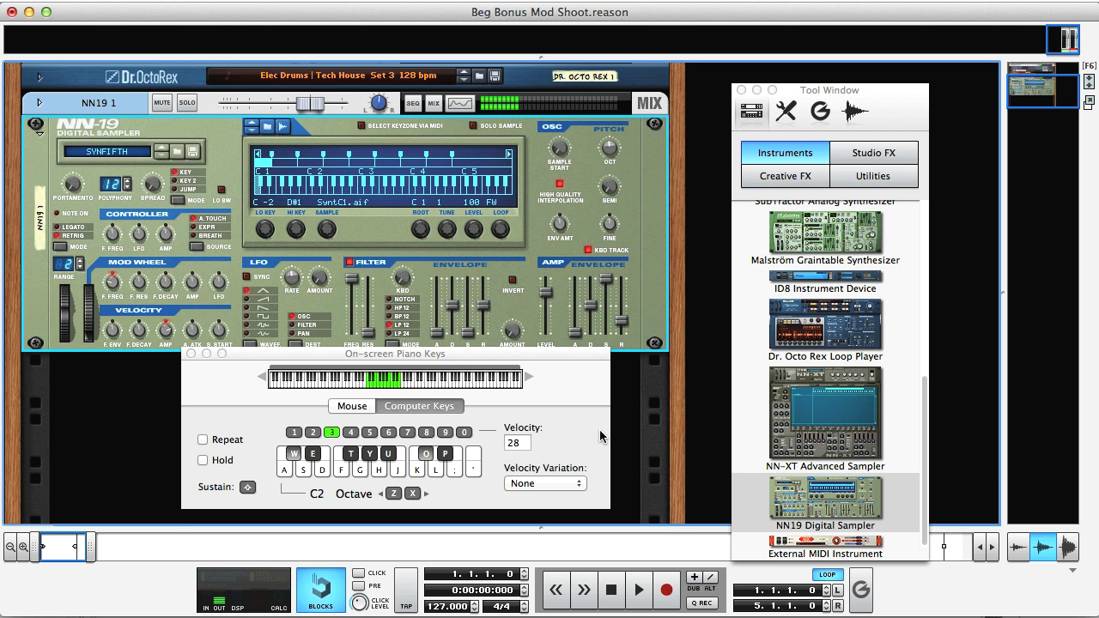
{"action": "key", "text": "y"}
{"action": "key", "text": "w"}
{"action": "key", "text": "o"}
{"action": "key", "text": "y"}
{"action": "key", "text": "e"}
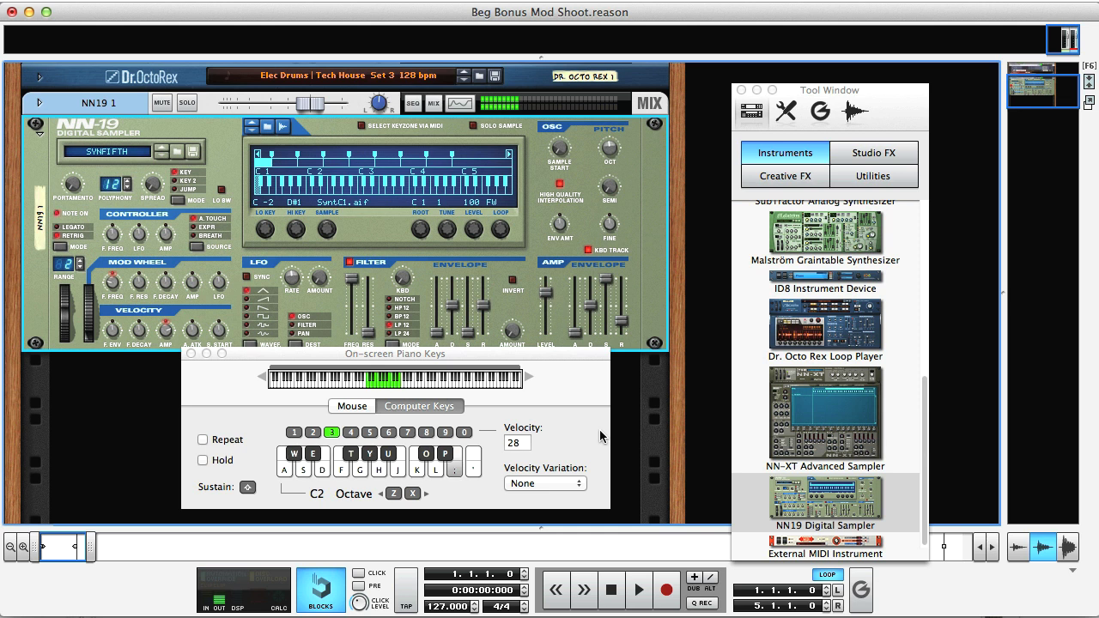
{"action": "key", "text": "p"}
{"action": "key", "text": "w"}
{"action": "key", "text": "o"}
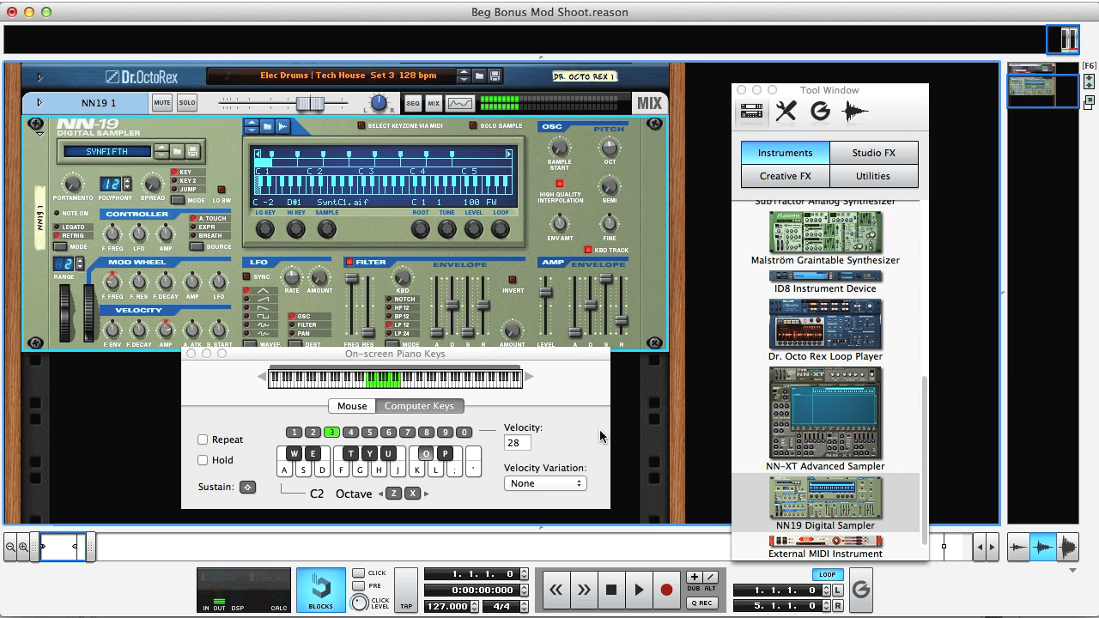
{"action": "key", "text": "y"}
{"action": "key", "text": "d"}
{"action": "key", "text": "semicolon"}
{"action": "key", "text": "p"}
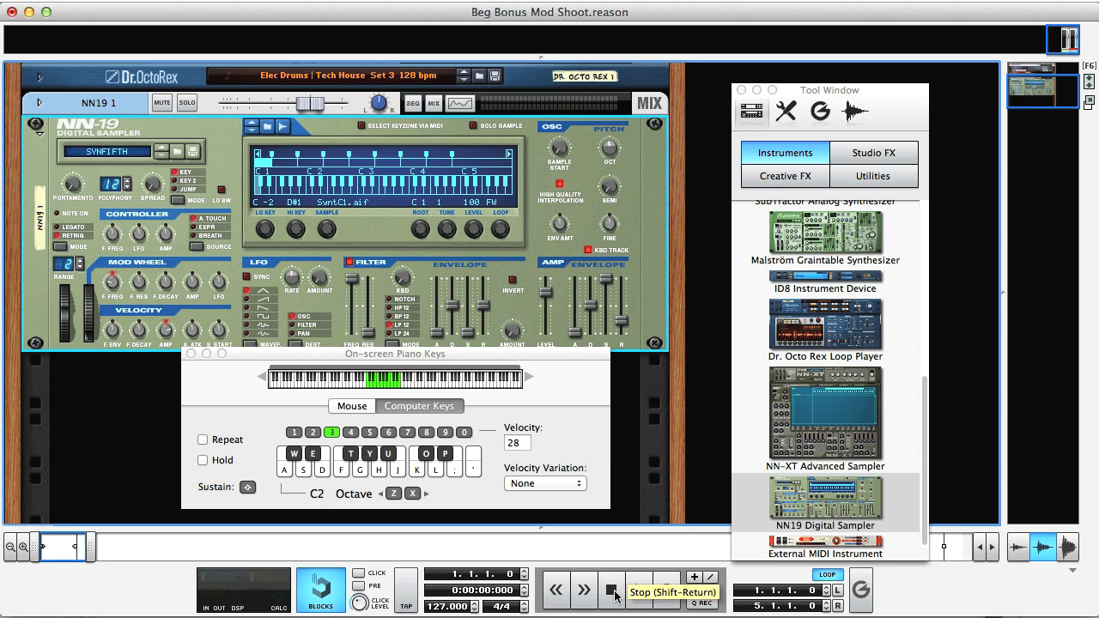
Record the melody D, P, W, O, Y into the NN19 track with precount enabled.
{"action": "left_click", "coordinate": [358, 587]}
{"action": "left_click", "coordinate": [689, 589]}
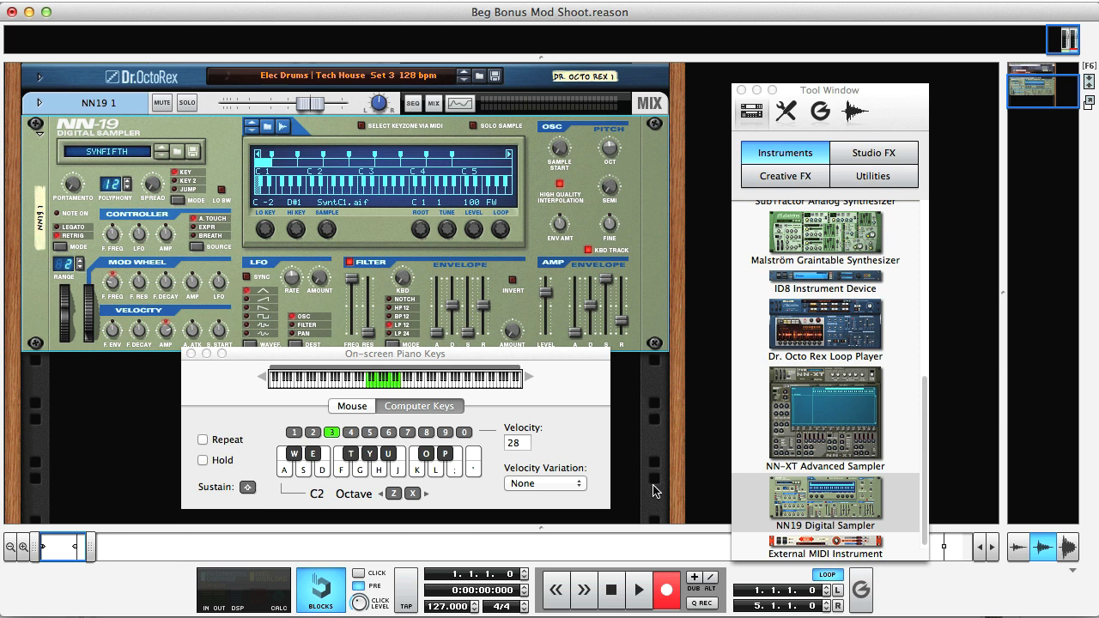
{"action": "key", "text": "d"}
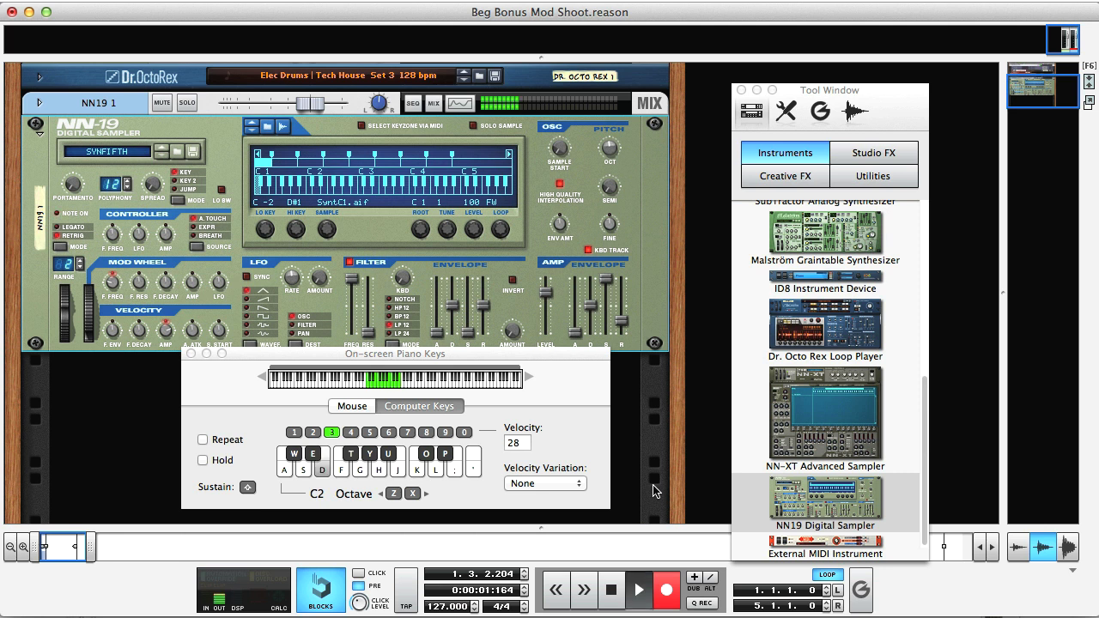
{"action": "key", "text": "p"}
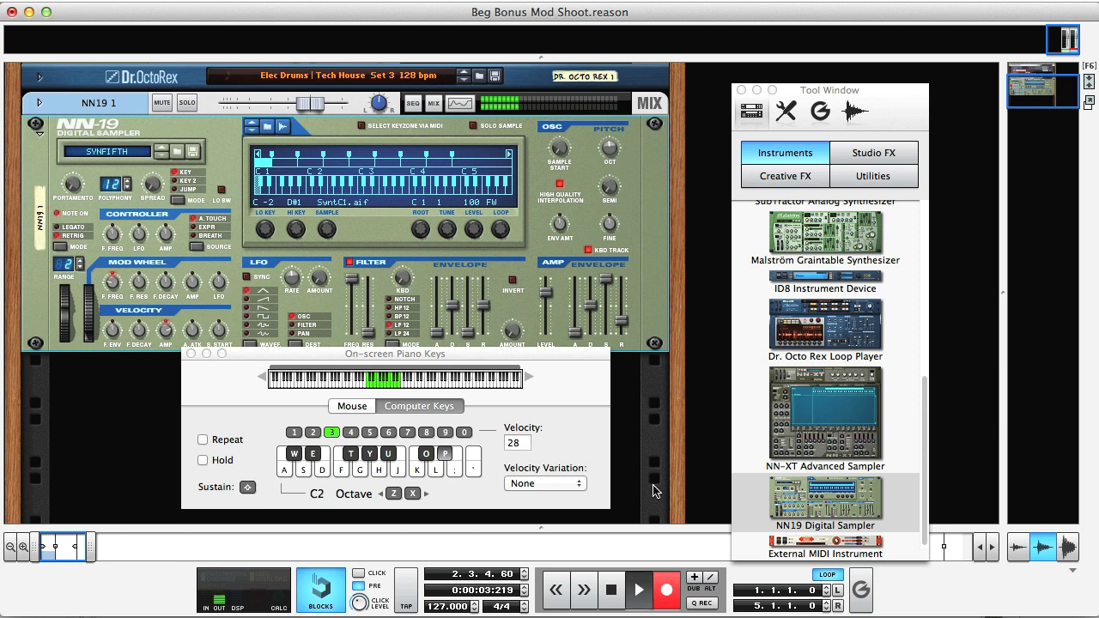
{"action": "key", "text": "w"}
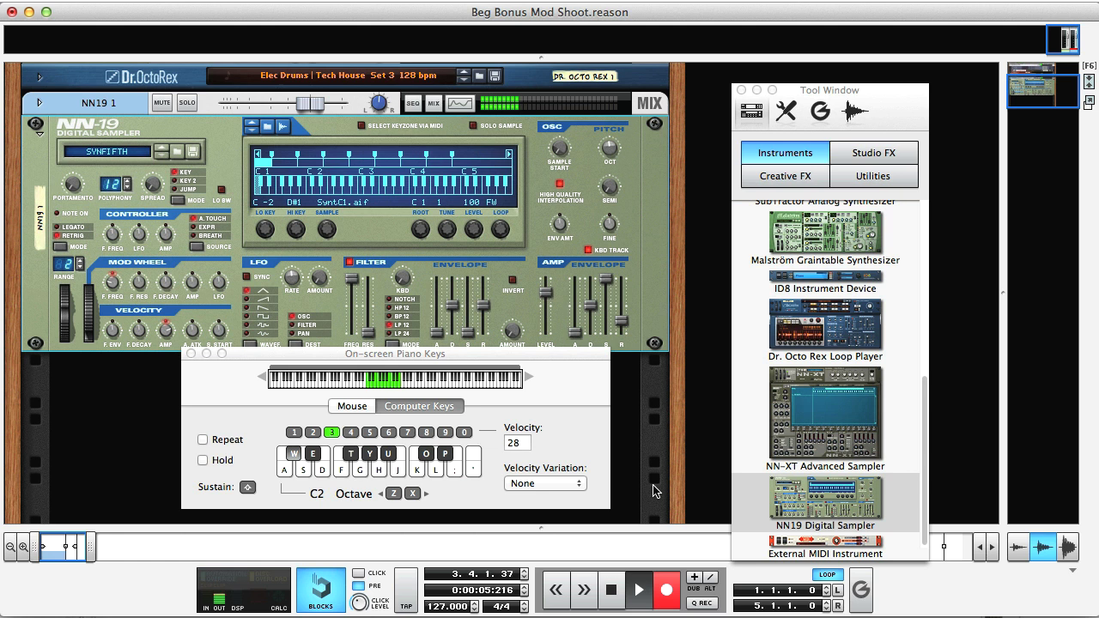
{"action": "key", "text": "o"}
{"action": "key", "text": "y"}
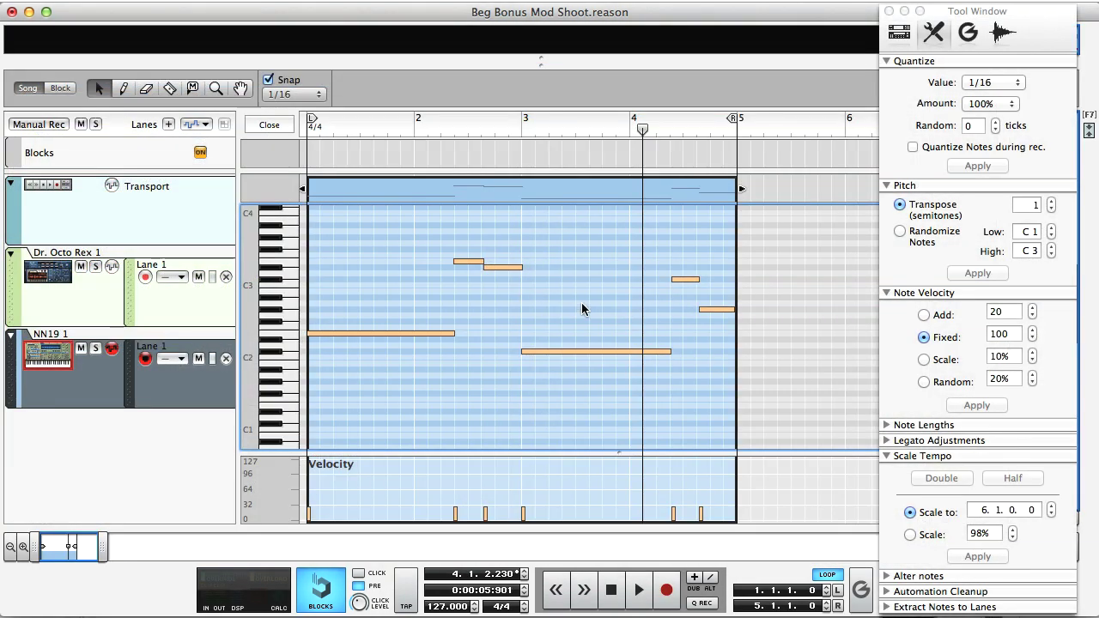
Quantize all notes to 1/16, shorten the first note to one beat, extend the last to the loop end.
{"action": "key", "text": "ctrl+a"}
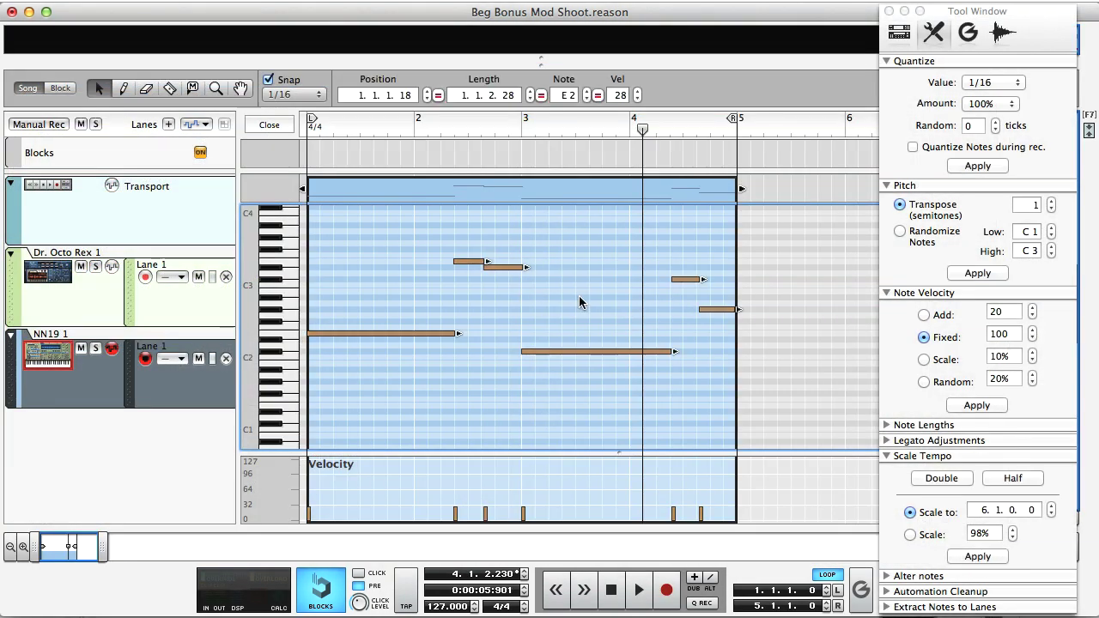
{"action": "left_click", "coordinate": [988, 170]}
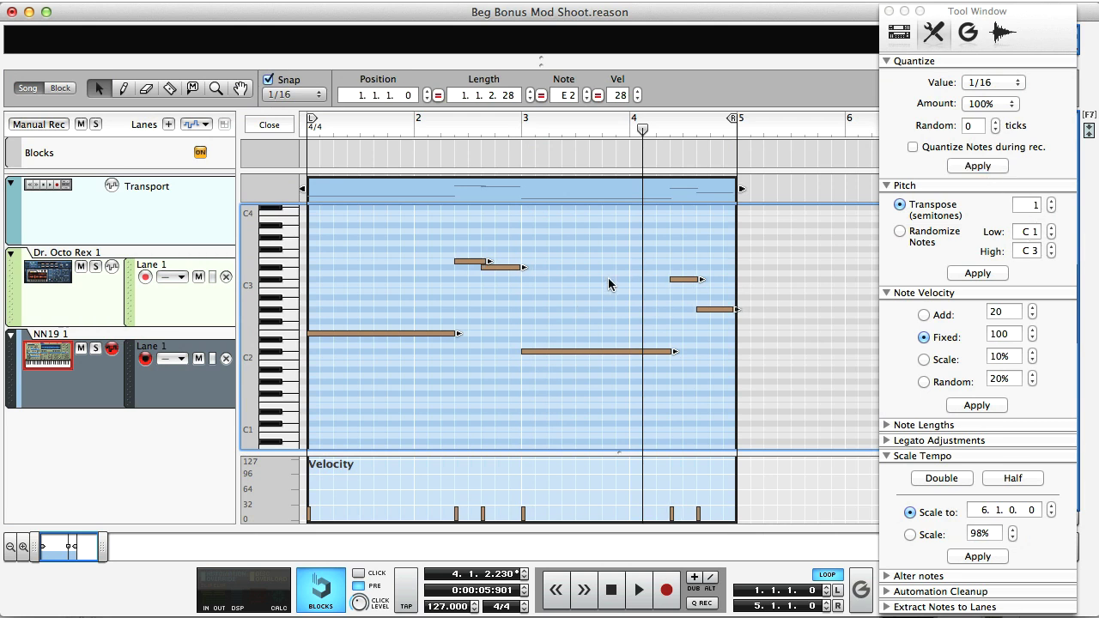
{"action": "left_click", "coordinate": [589, 293]}
{"action": "left_click", "coordinate": [485, 262]}
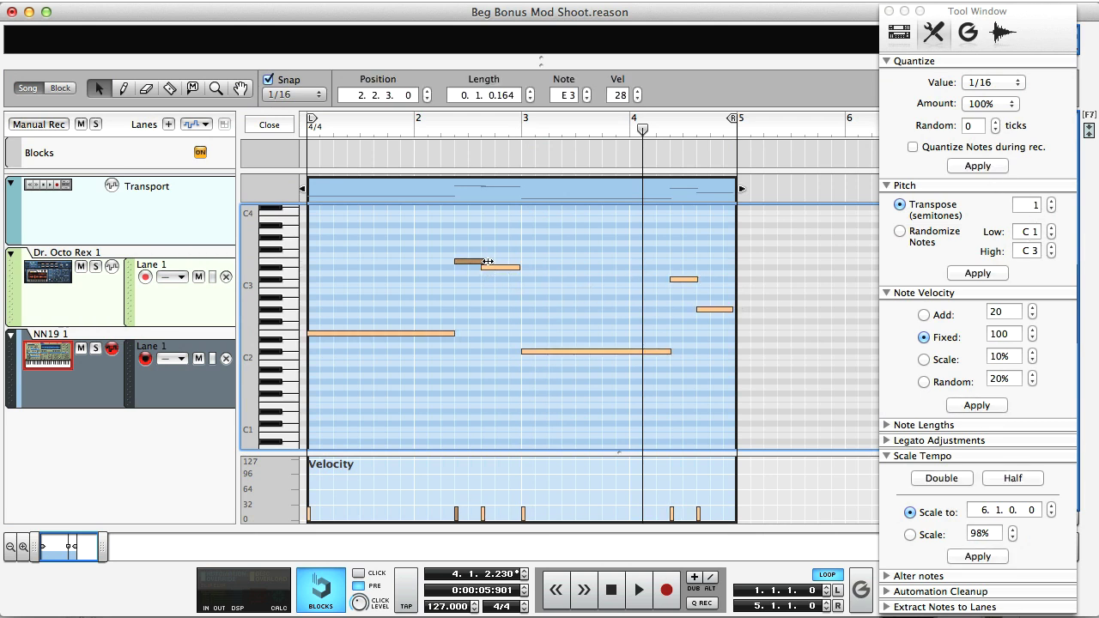
{"action": "left_click_drag", "start_coordinate": [485, 262], "coordinate": [482, 262]}
{"action": "left_click_drag", "start_coordinate": [732, 309], "coordinate": [740, 312]}
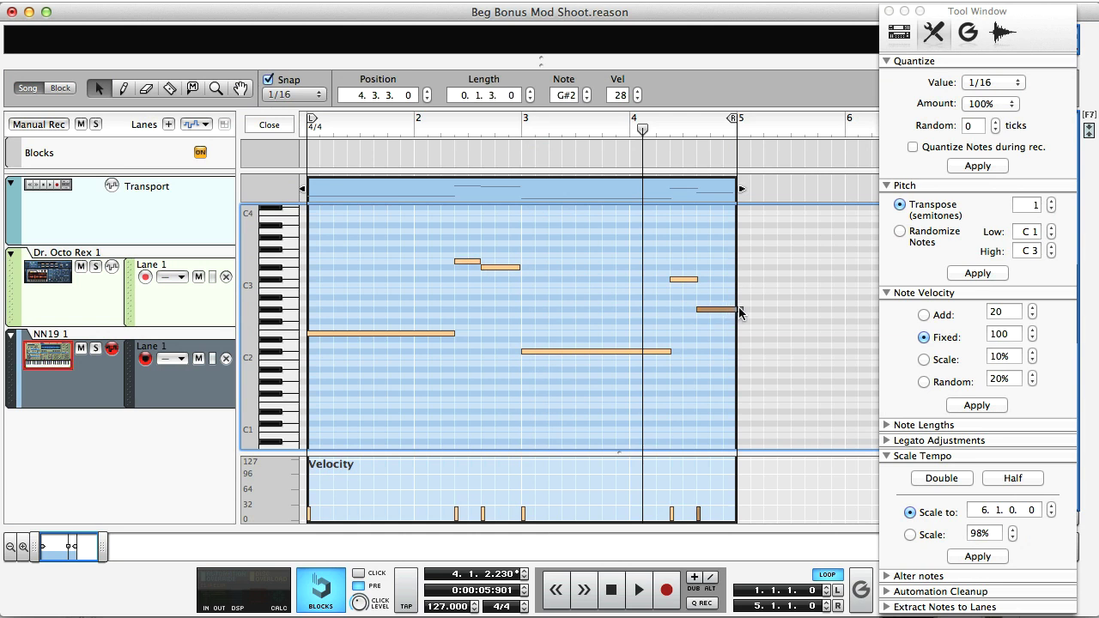
Give every note in the clip a fixed velocity of 100.
{"action": "left_click", "coordinate": [550, 314]}
{"action": "key", "text": "super+a"}
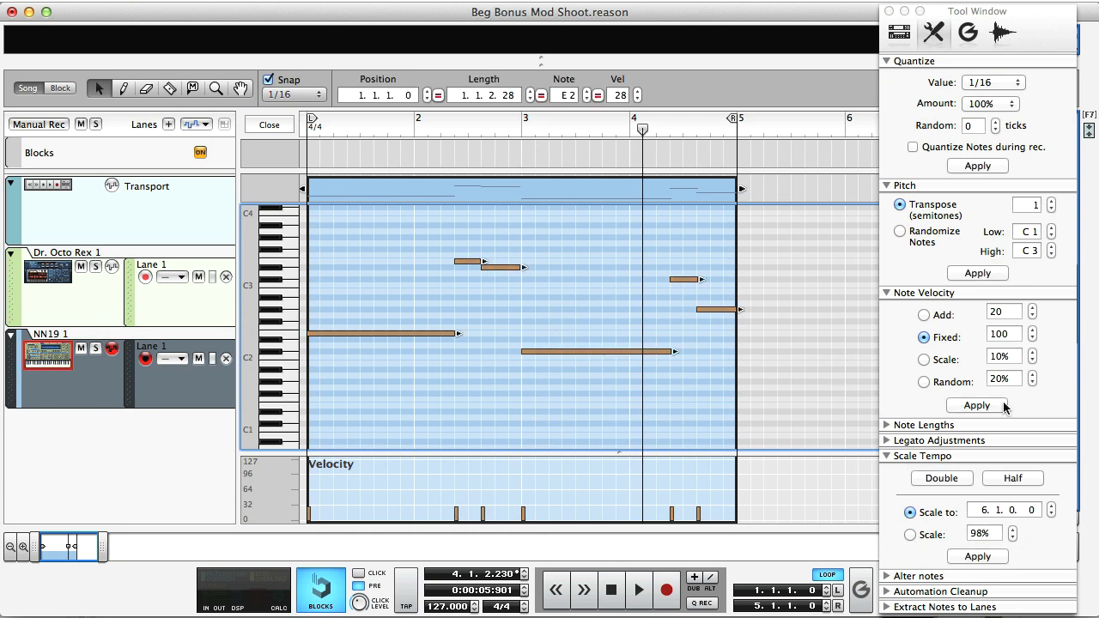
{"action": "left_click", "coordinate": [984, 405]}
{"action": "left_click", "coordinate": [707, 382]}
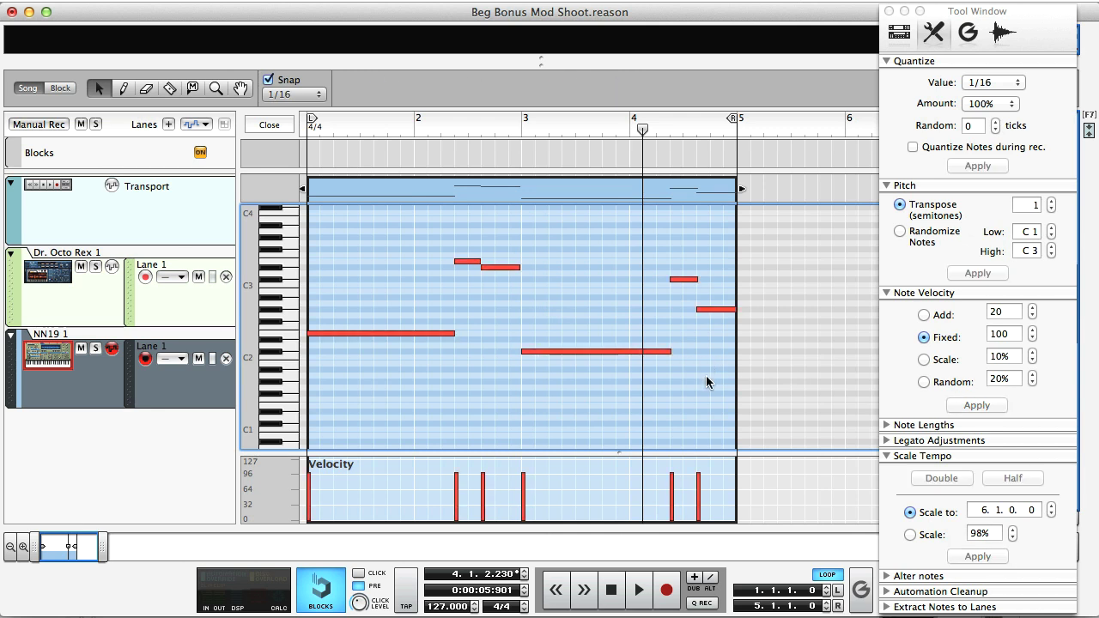
Play the loop from the start and lower the NN19 level in the mixer.
{"action": "left_click", "coordinate": [611, 590]}
{"action": "left_click", "coordinate": [639, 590]}
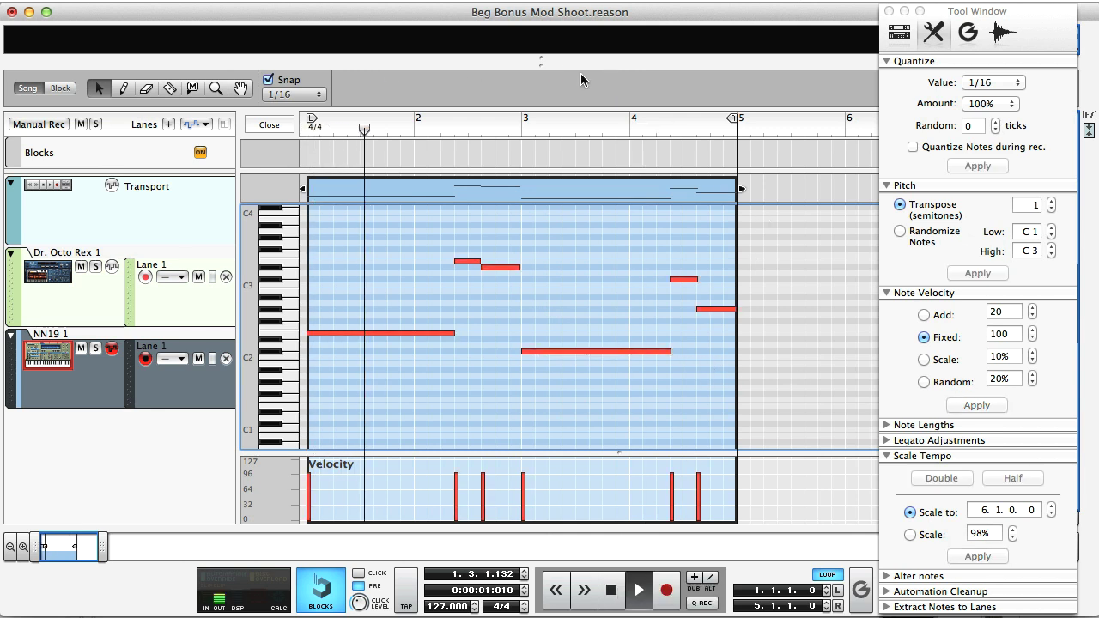
{"action": "left_click_drag", "start_coordinate": [549, 62], "coordinate": [552, 290]}
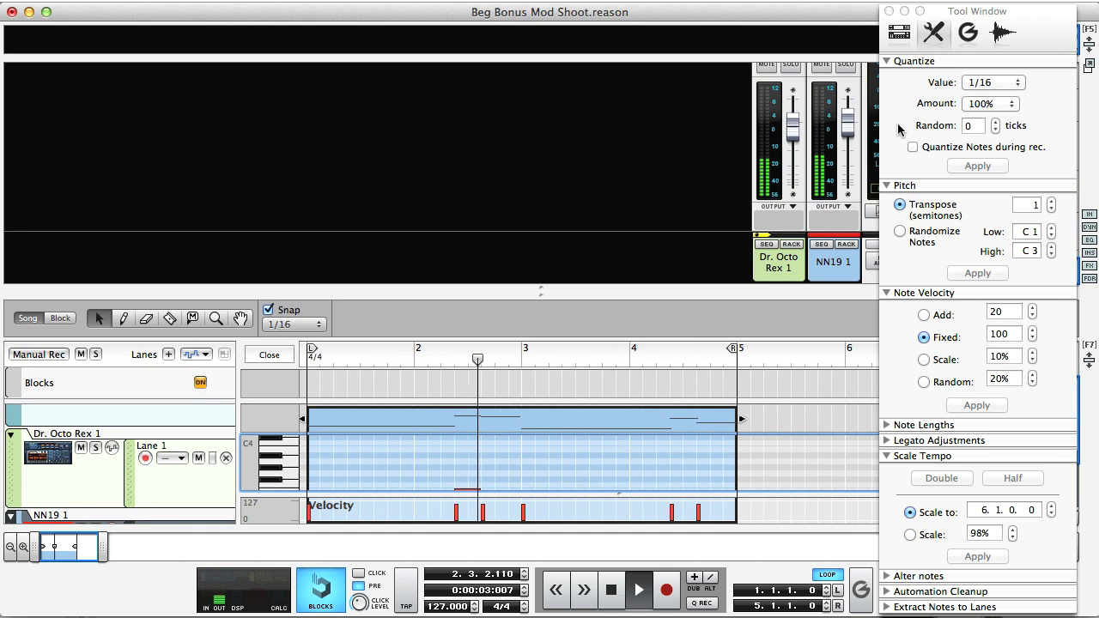
{"action": "left_click_drag", "start_coordinate": [846, 120], "coordinate": [845, 133]}
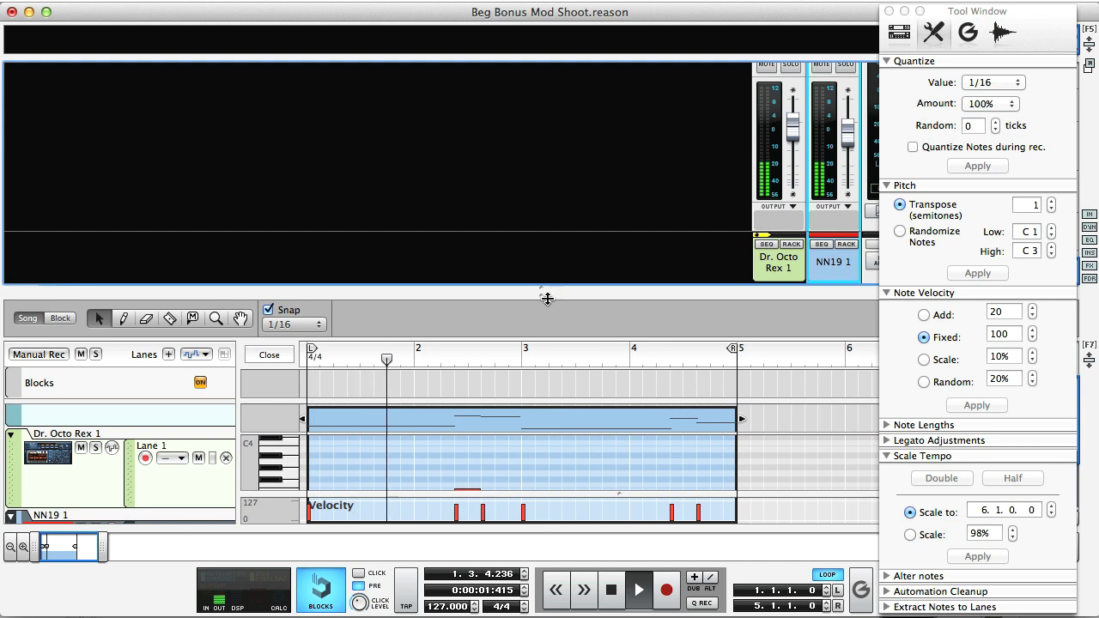
{"action": "left_click_drag", "start_coordinate": [545, 297], "coordinate": [541, 43]}
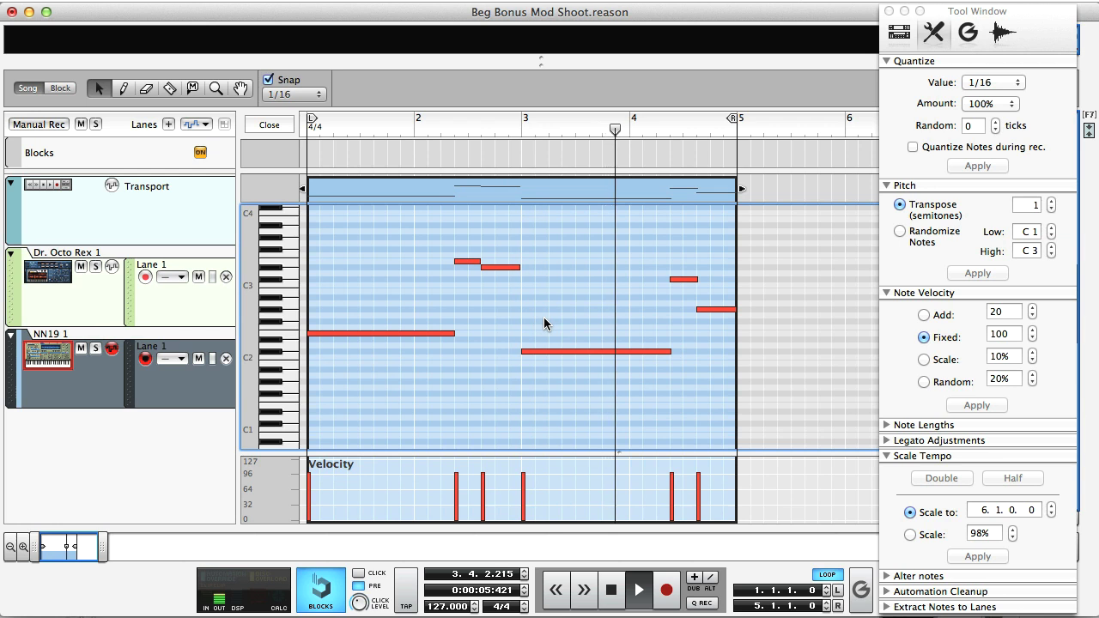
Stop playback, bring up the piano keys above the notes, and audition D+J and W+Y chords.
{"action": "key", "text": "space"}
{"action": "key", "text": "F4"}
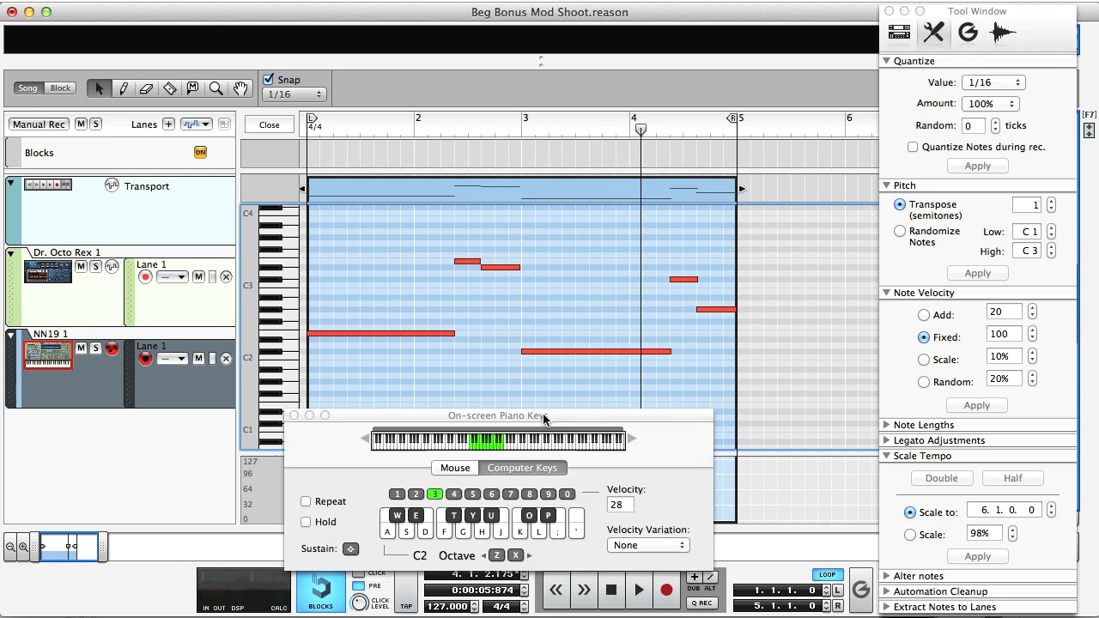
{"action": "left_click_drag", "start_coordinate": [540, 447], "coordinate": [539, 311]}
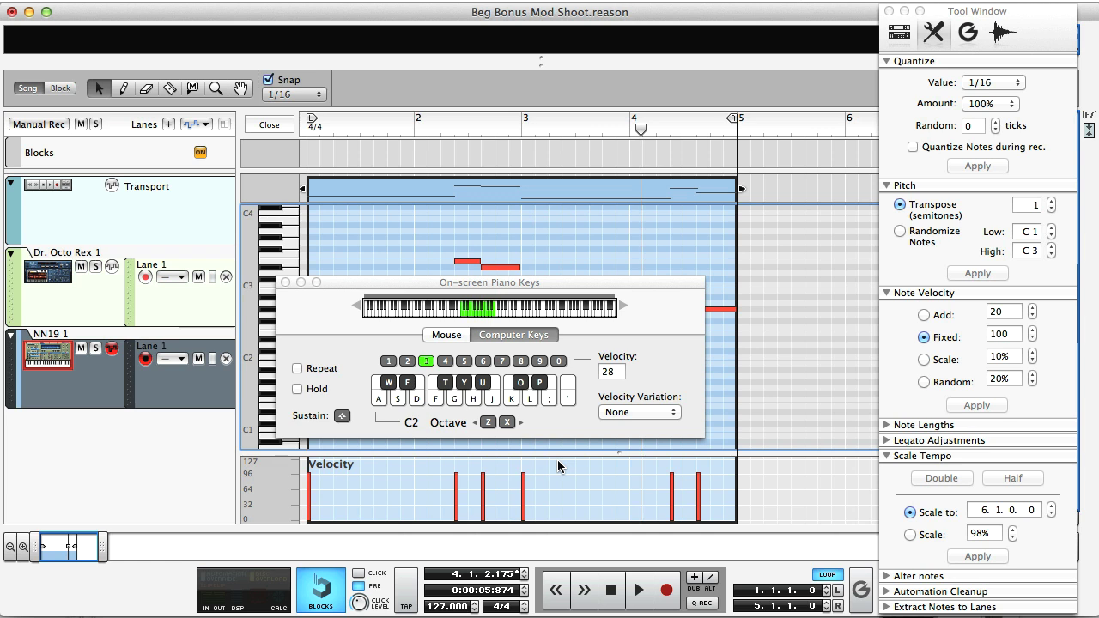
{"action": "key", "text": "d"}
{"action": "key", "text": "j"}
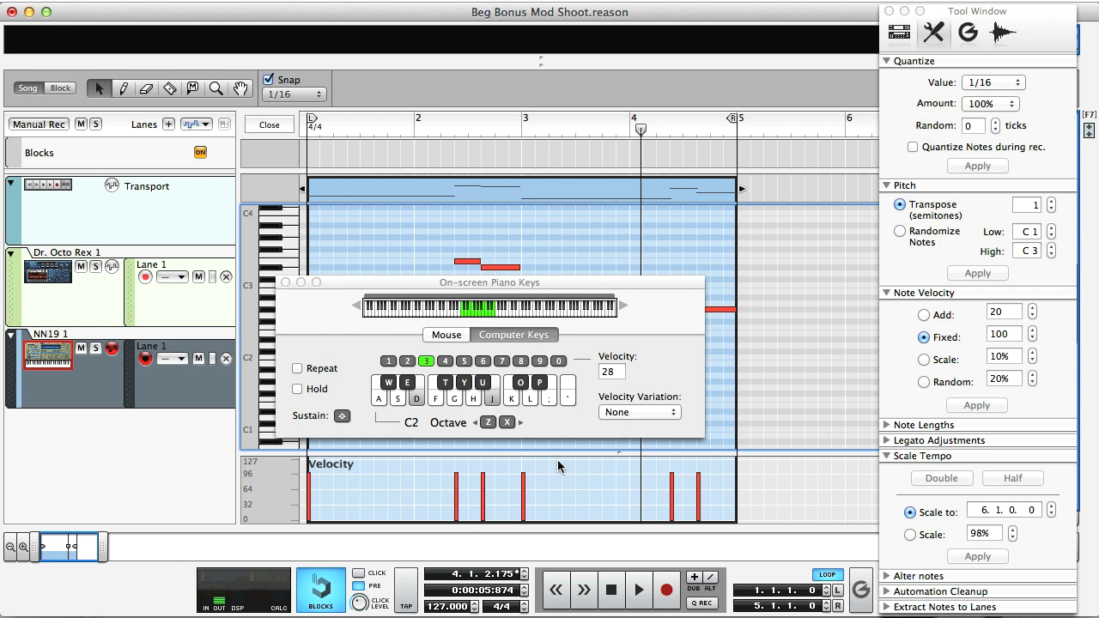
{"action": "key", "text": "w"}
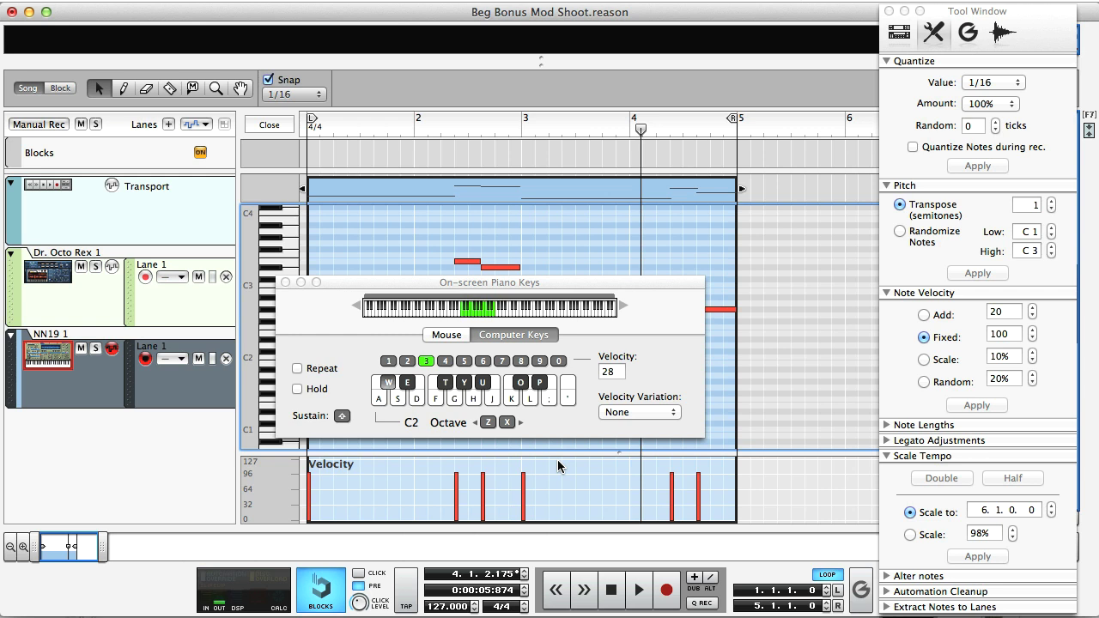
{"action": "key", "text": "y"}
Hide the piano keys and copy all six notes seven semitones higher.
{"action": "key", "text": "F4"}
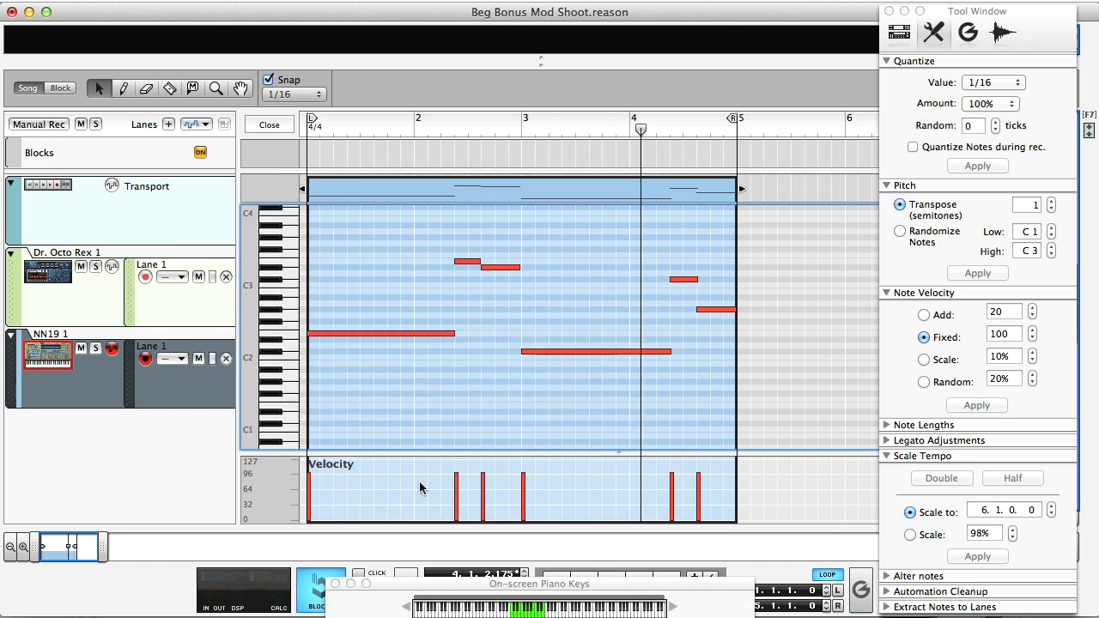
{"action": "key", "text": "super+a"}
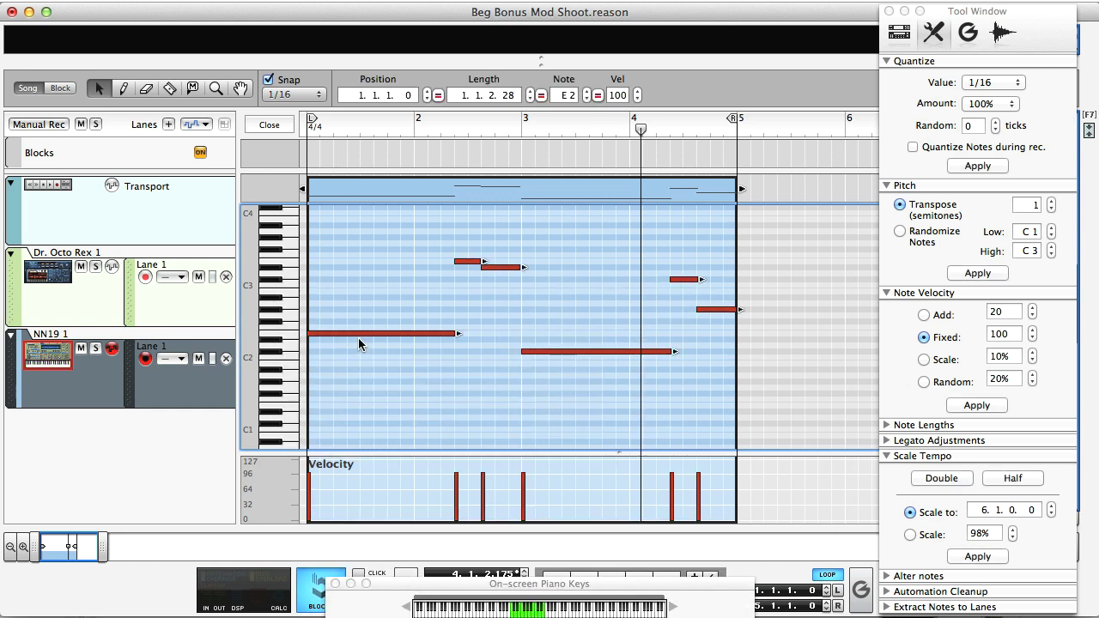
{"action": "left_click_drag", "start_coordinate": [357, 337], "coordinate": [371, 289]}
Play the loop from the start, nudge the NN19 level to −1.84 dB, and reopen the rack.
{"action": "left_click", "coordinate": [610, 590]}
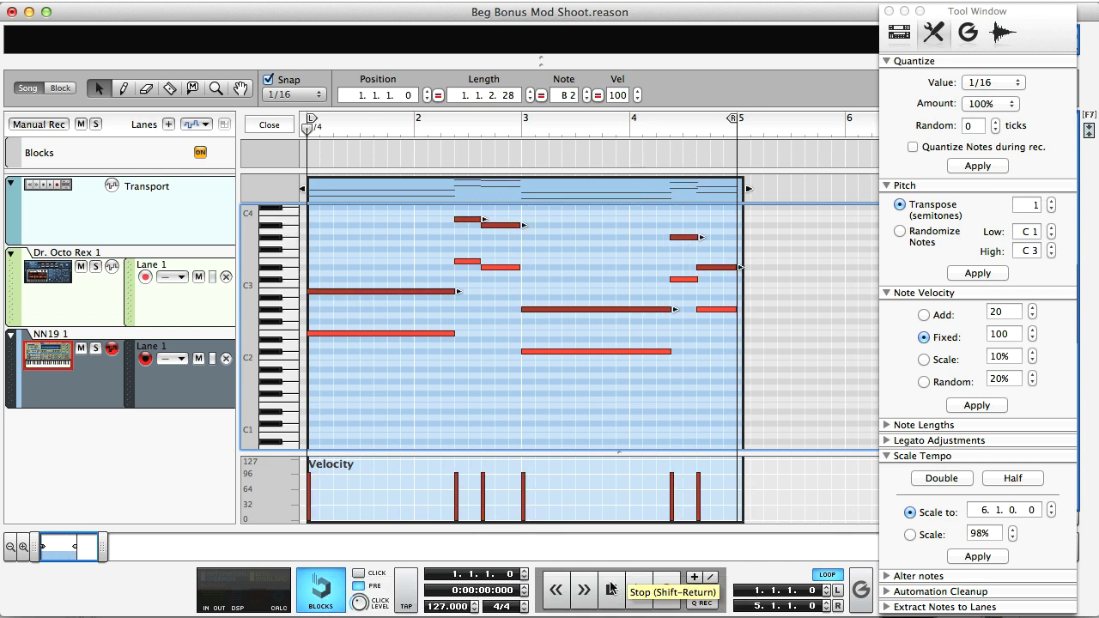
{"action": "left_click", "coordinate": [640, 590]}
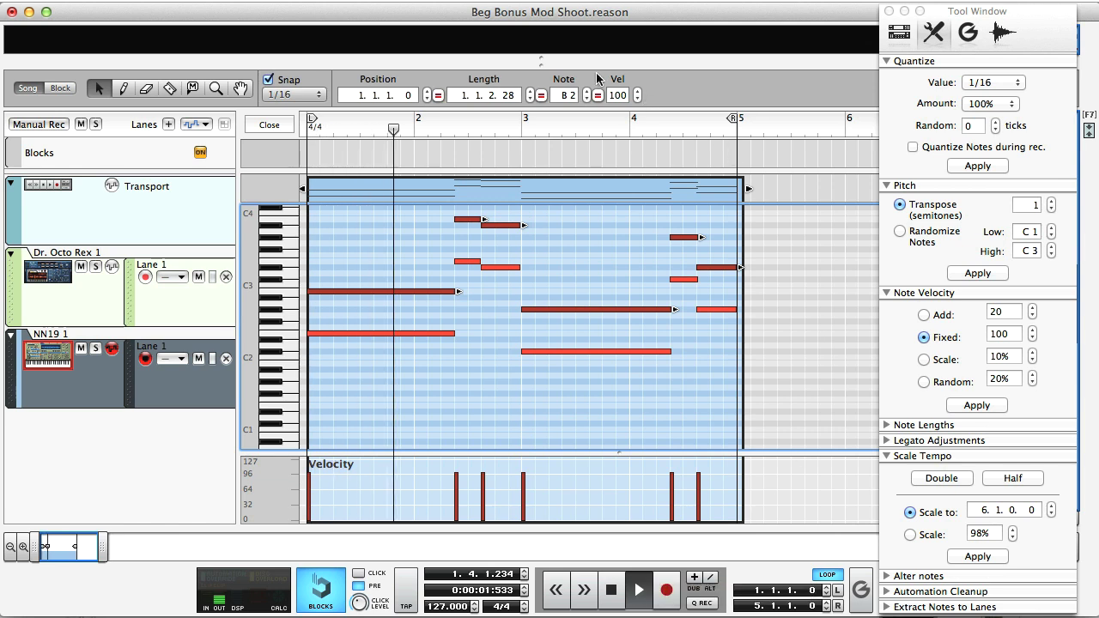
{"action": "left_click_drag", "start_coordinate": [546, 73], "coordinate": [556, 284]}
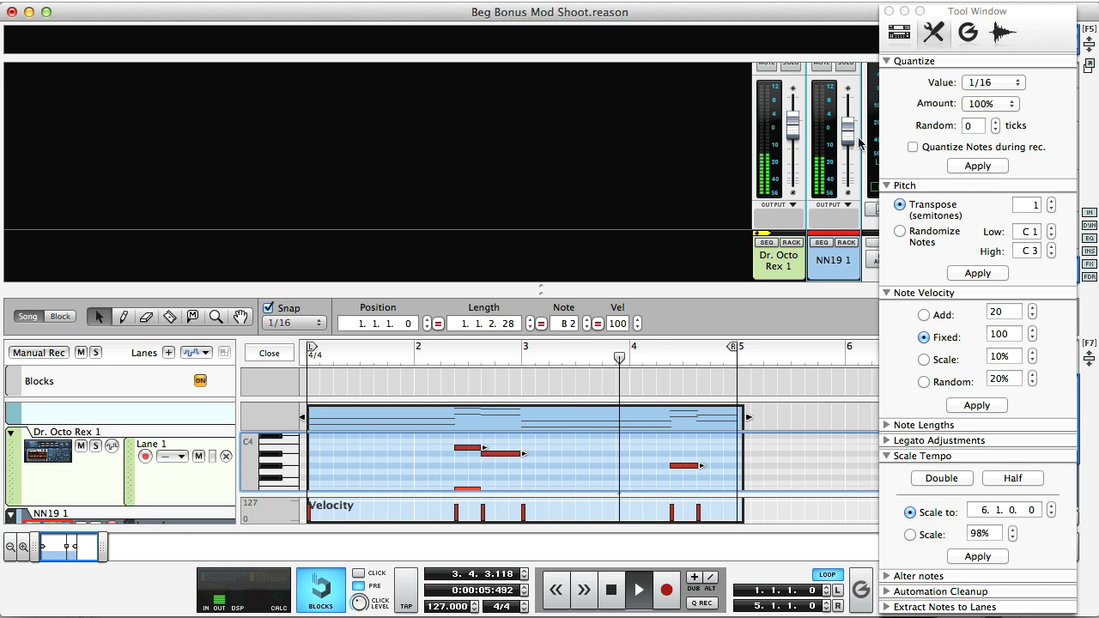
{"action": "left_click_drag", "start_coordinate": [859, 142], "coordinate": [858, 148]}
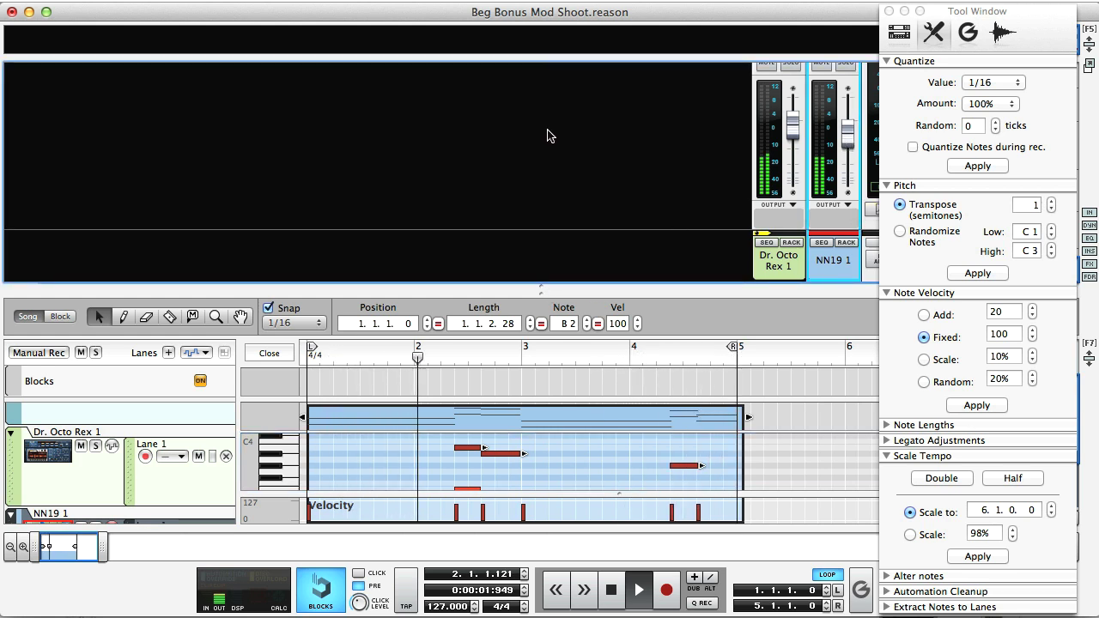
{"action": "left_click", "coordinate": [541, 288]}
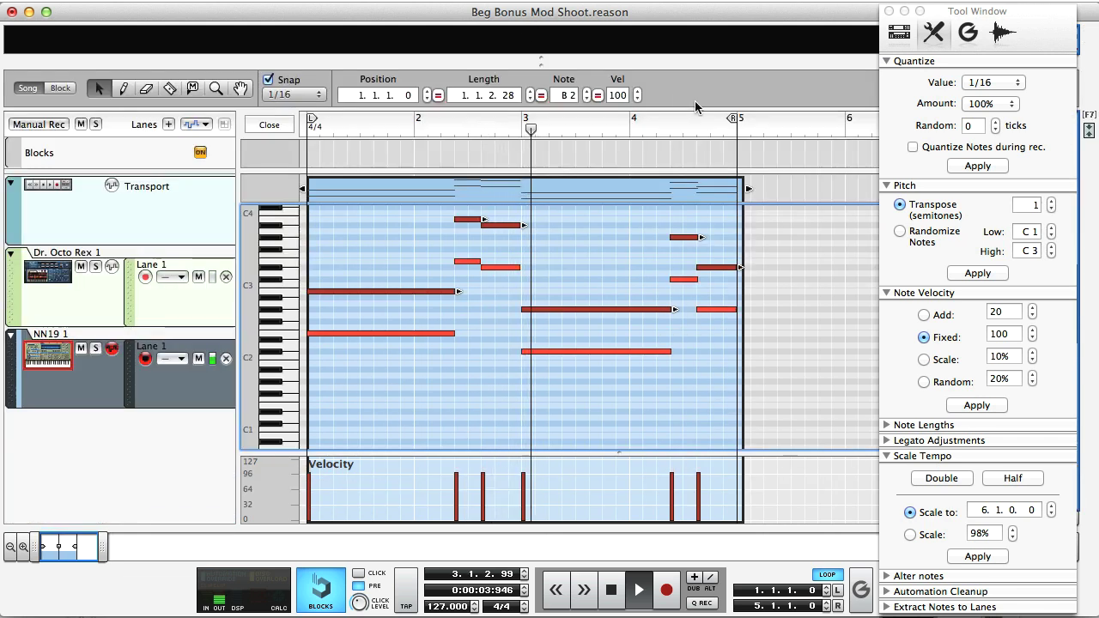
{"action": "left_click_drag", "start_coordinate": [541, 62], "coordinate": [551, 381]}
Add an Alligator Filter Gate from Creative FX below the NN-19 in the rack.
{"action": "left_click", "coordinate": [477, 290]}
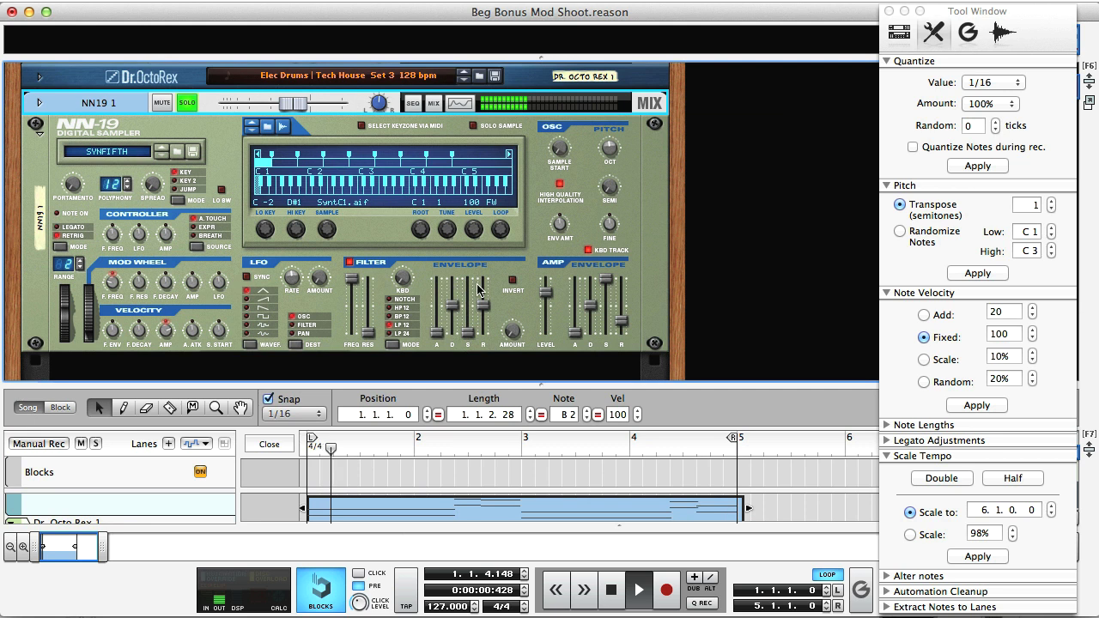
{"action": "left_click_drag", "start_coordinate": [549, 383], "coordinate": [553, 483]}
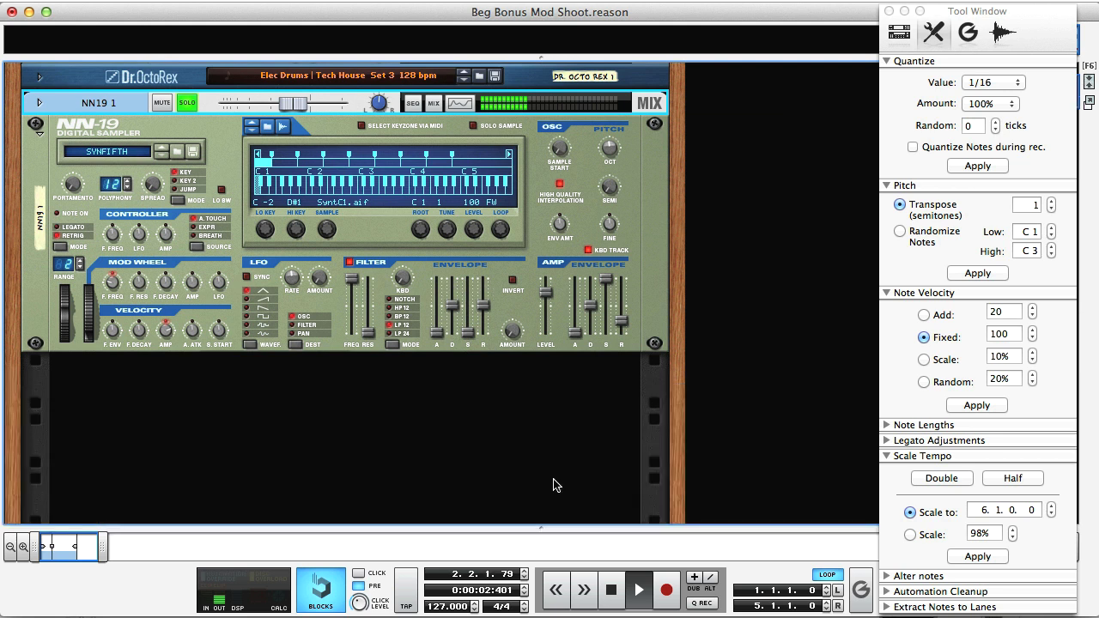
{"action": "left_click", "coordinate": [899, 37]}
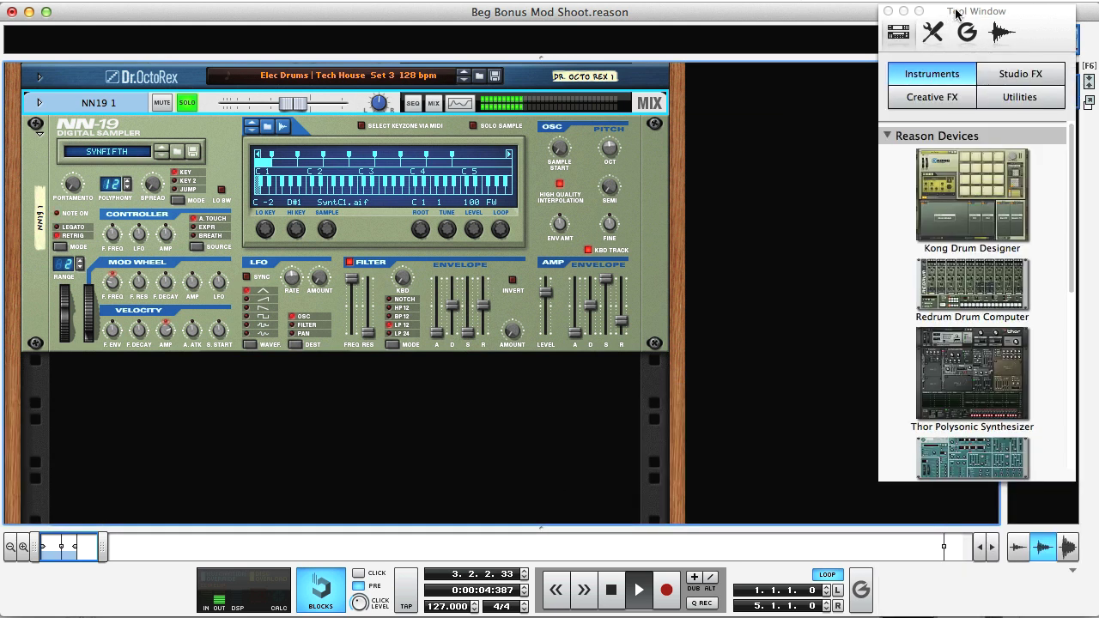
{"action": "left_click_drag", "start_coordinate": [956, 12], "coordinate": [895, 13]}
{"action": "left_click", "coordinate": [874, 103]}
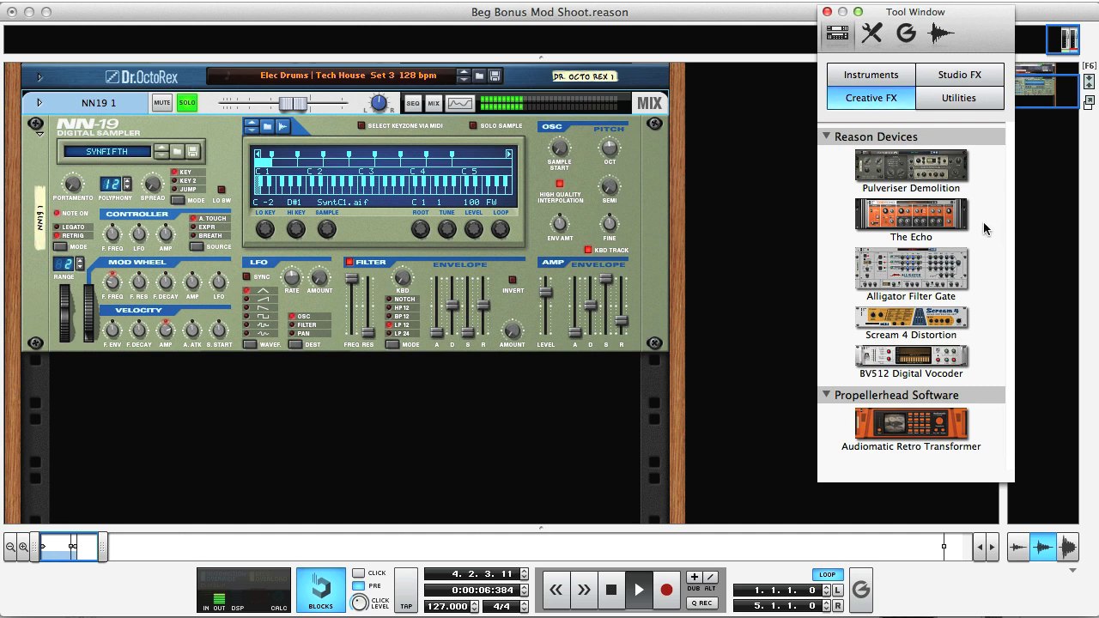
{"action": "left_click_drag", "start_coordinate": [908, 269], "coordinate": [589, 380]}
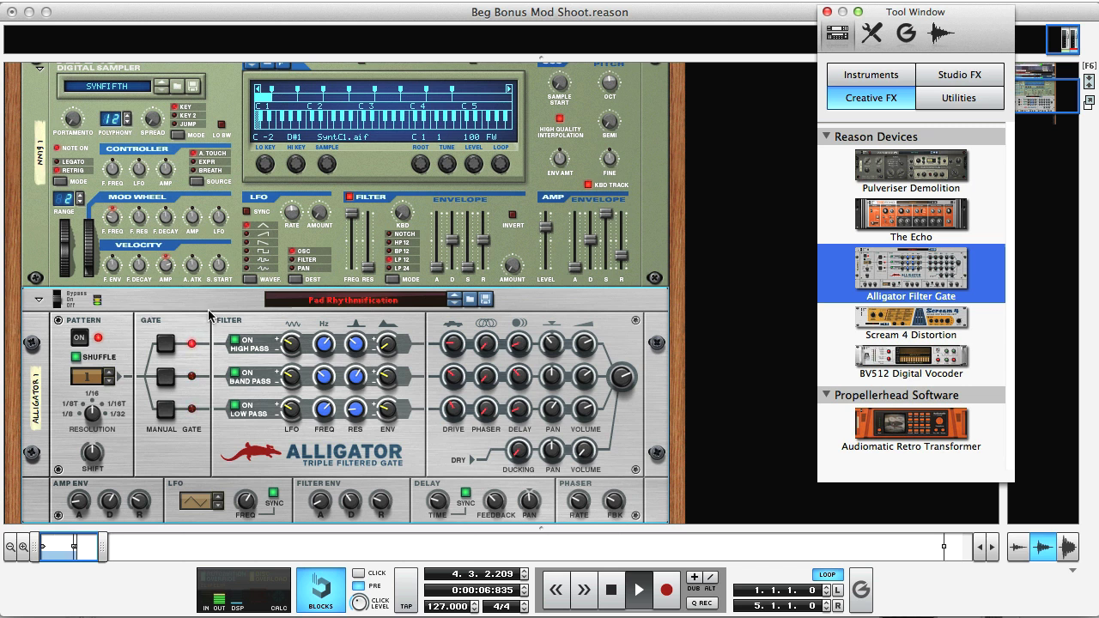
Take the NN-19 out of solo and lower its level to −9.03 dB.
{"action": "scroll", "coordinate": [209, 315], "scroll_direction": "up", "scroll_amount": 3}
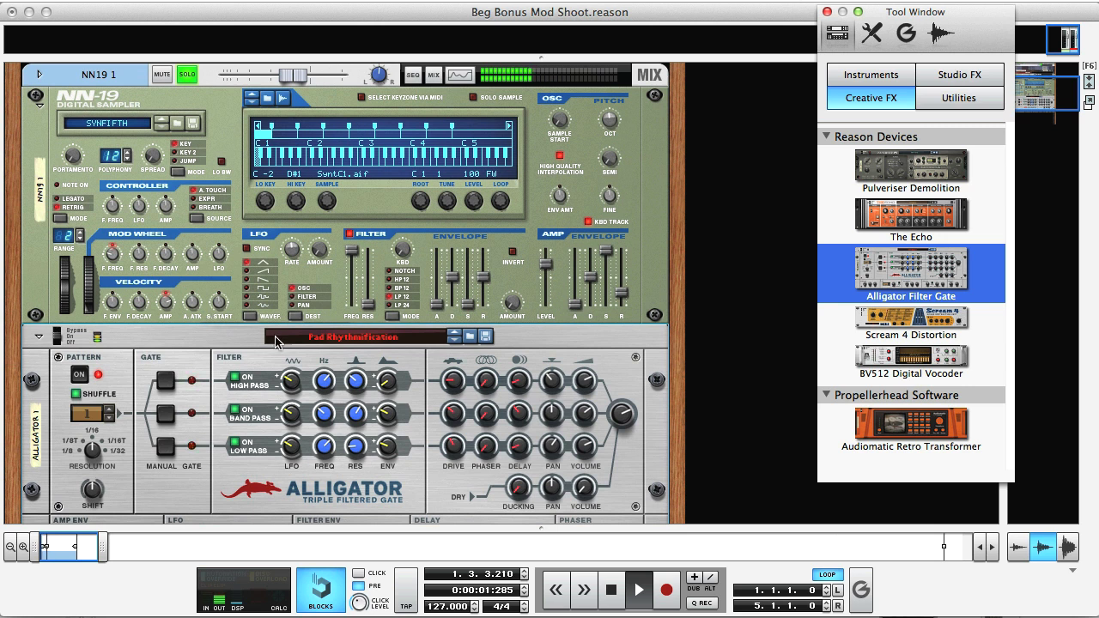
{"action": "scroll", "coordinate": [275, 342], "scroll_direction": "up", "scroll_amount": 1}
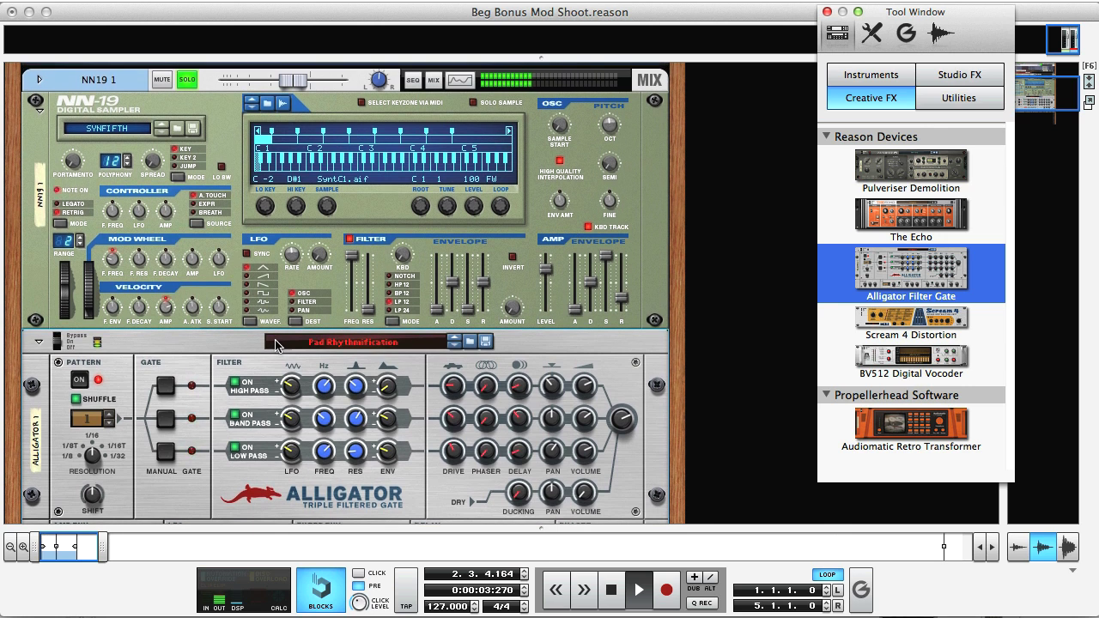
{"action": "scroll", "coordinate": [220, 342], "scroll_direction": "down", "scroll_amount": 1}
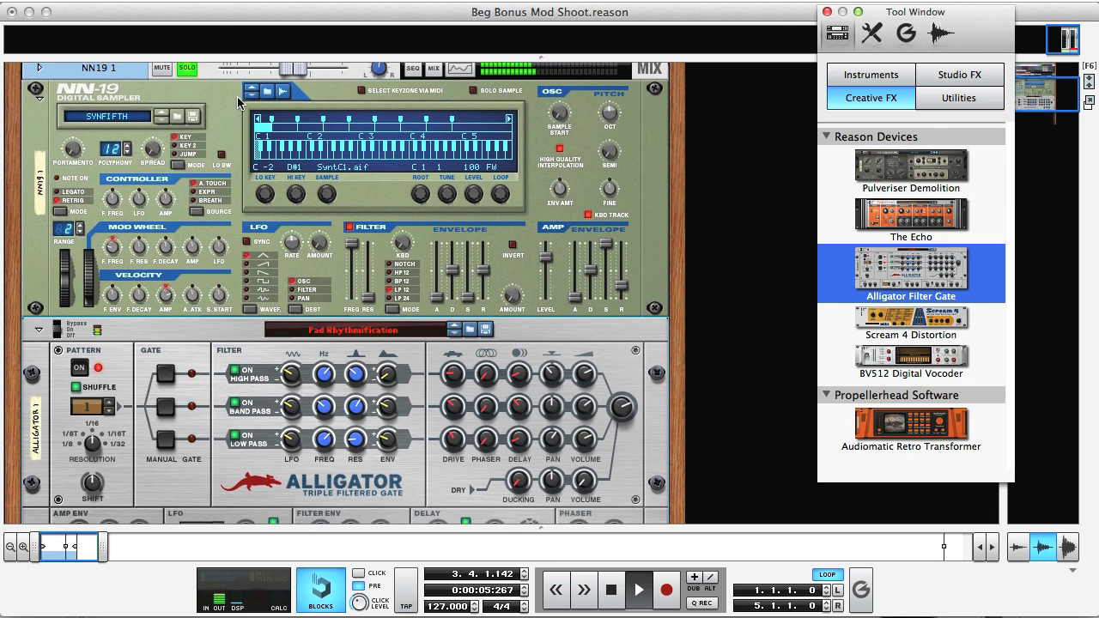
{"action": "scroll", "coordinate": [239, 103], "scroll_direction": "up", "scroll_amount": 1}
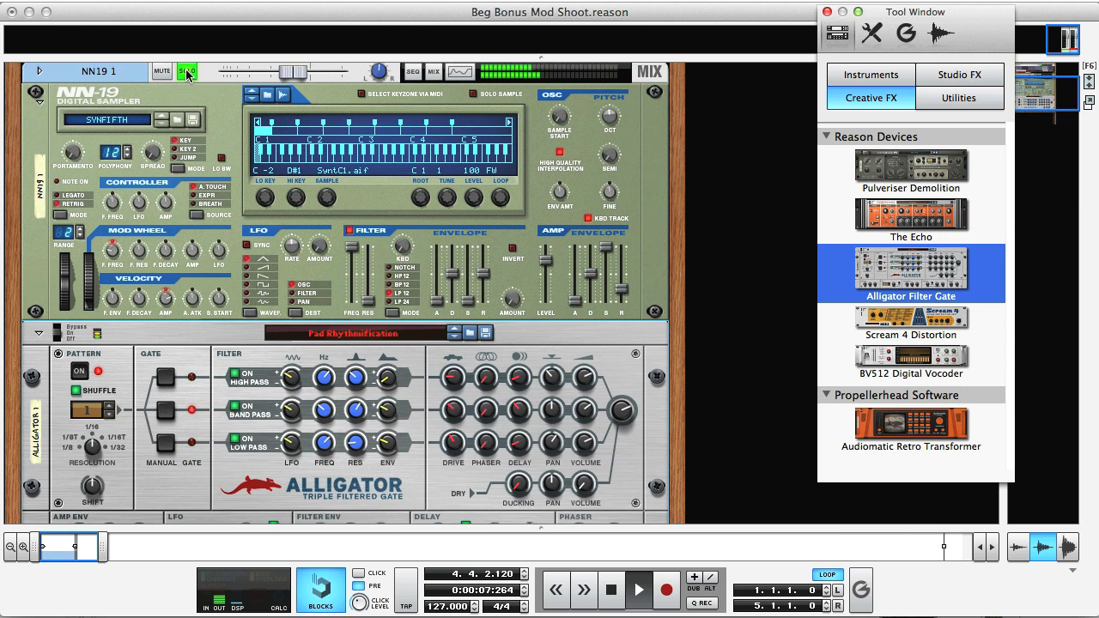
{"action": "left_click", "coordinate": [186, 69]}
{"action": "scroll", "coordinate": [419, 275], "scroll_direction": "up", "scroll_amount": 5}
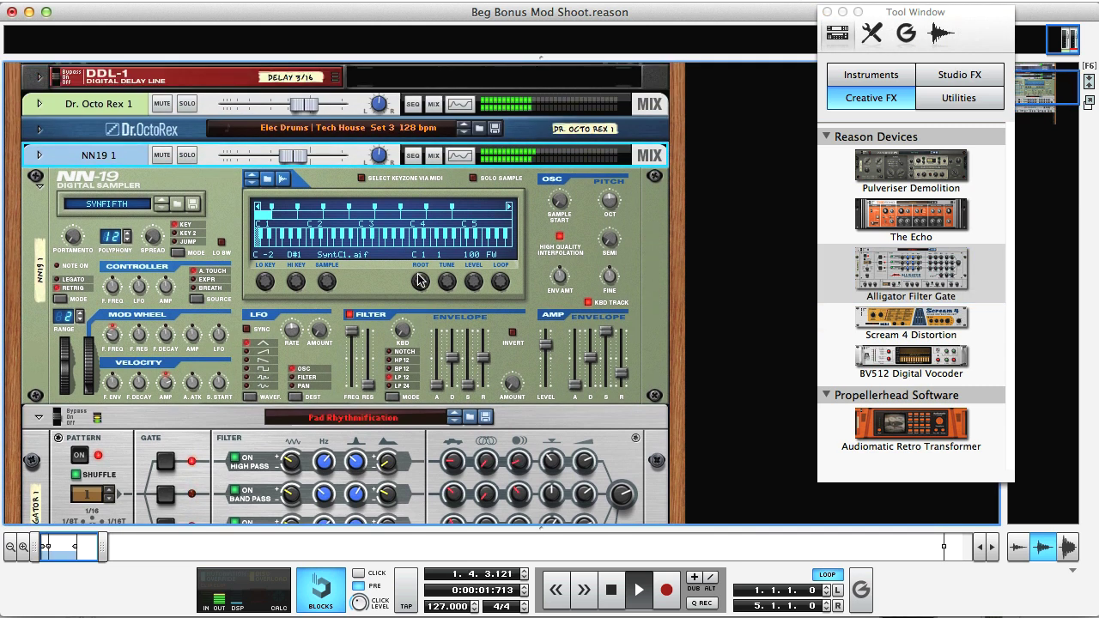
{"action": "left_click_drag", "start_coordinate": [284, 158], "coordinate": [278, 161]}
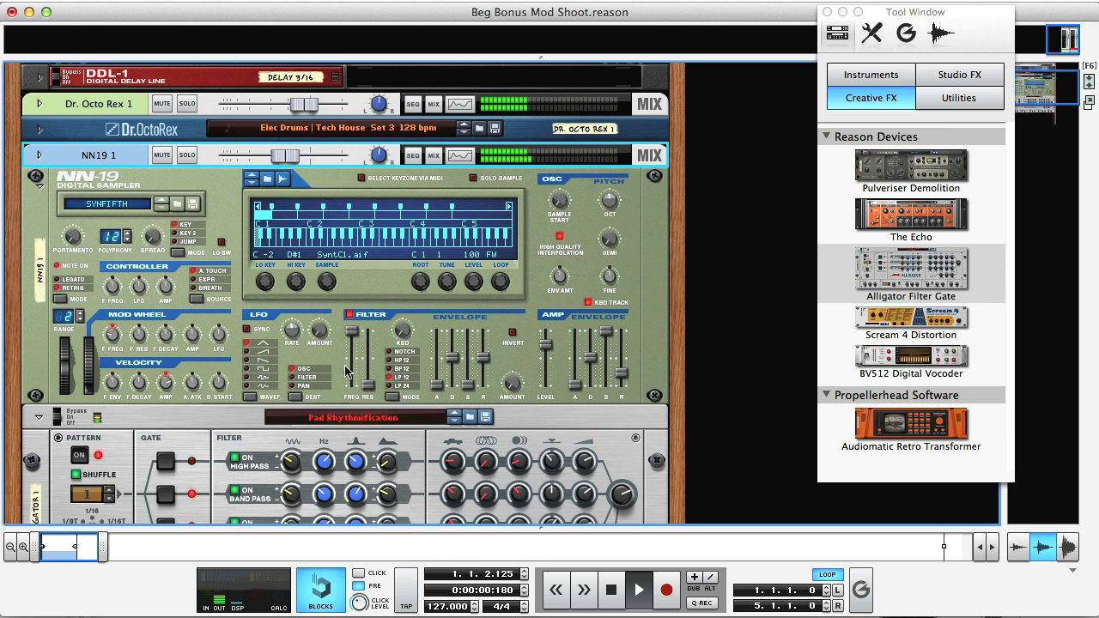
{"action": "scroll", "coordinate": [352, 375], "scroll_direction": "down", "scroll_amount": 2}
{"action": "scroll", "coordinate": [355, 376], "scroll_direction": "down", "scroll_amount": 3}
Try Gator Aid, Crossover Filtering Template and Resonant Rhythms on Alligator, settling on Sidewinder.
{"action": "left_click", "coordinate": [356, 291]}
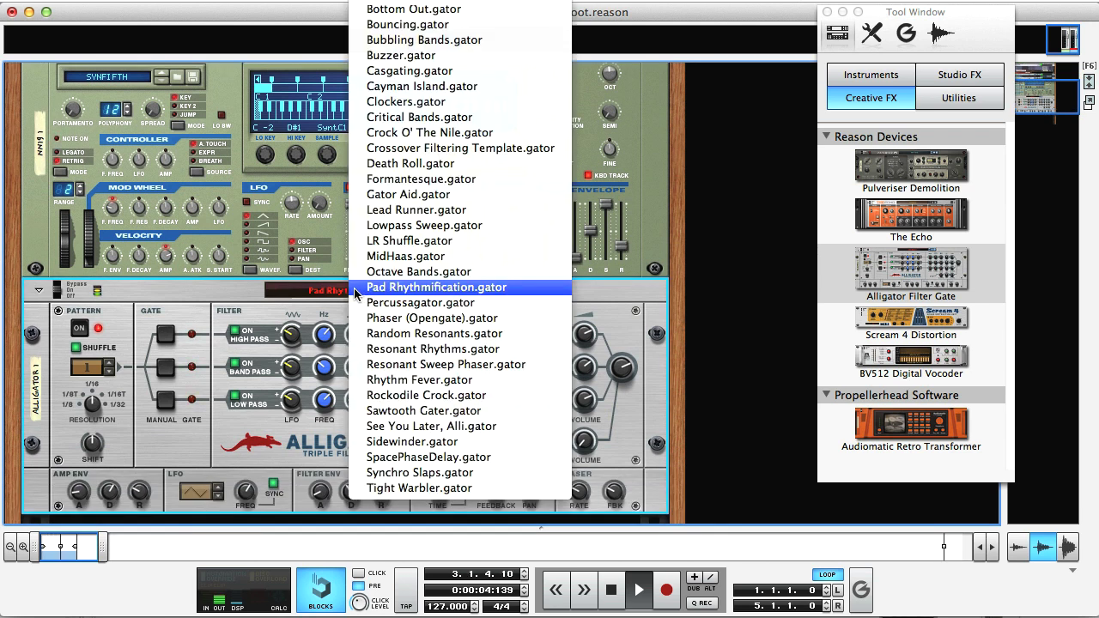
{"action": "left_click", "coordinate": [382, 194]}
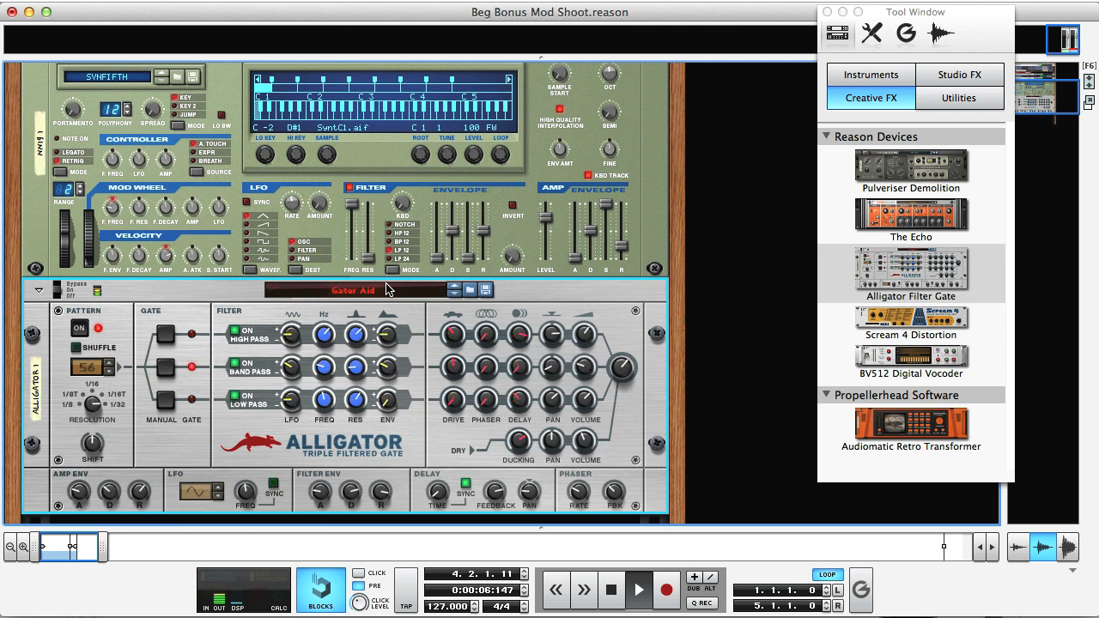
{"action": "left_click", "coordinate": [382, 291]}
{"action": "left_click", "coordinate": [397, 245]}
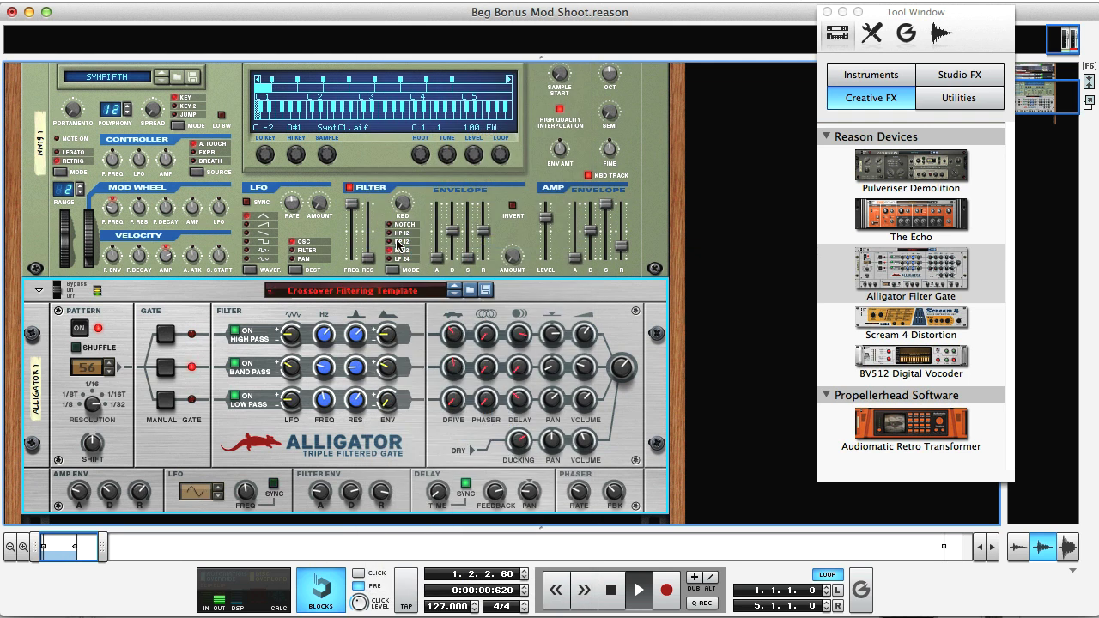
{"action": "left_click", "coordinate": [367, 294]}
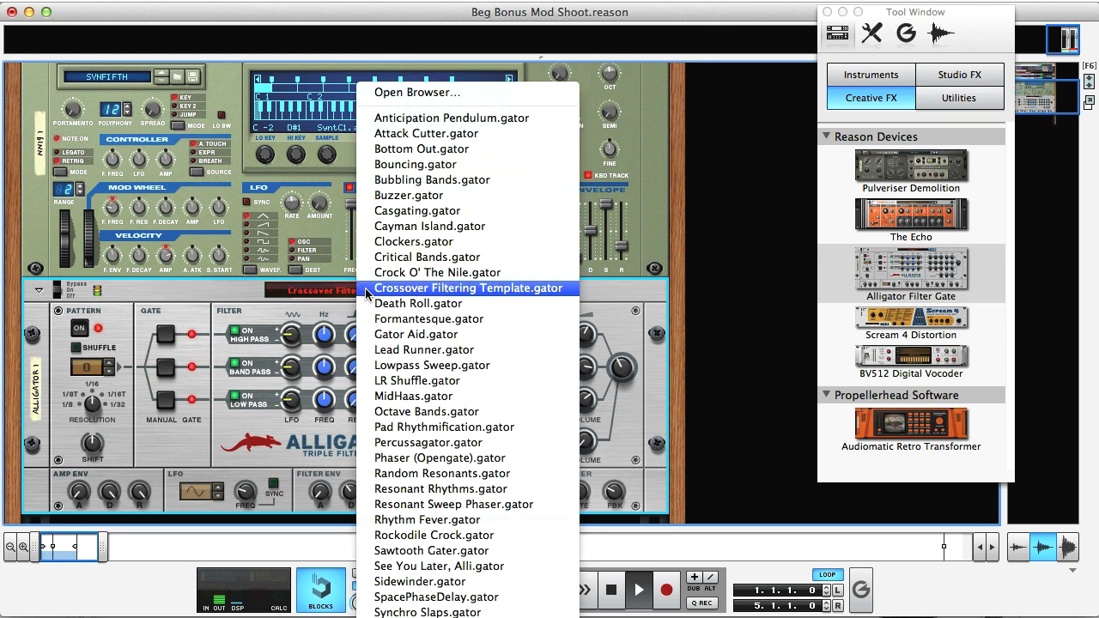
{"action": "left_click", "coordinate": [395, 490]}
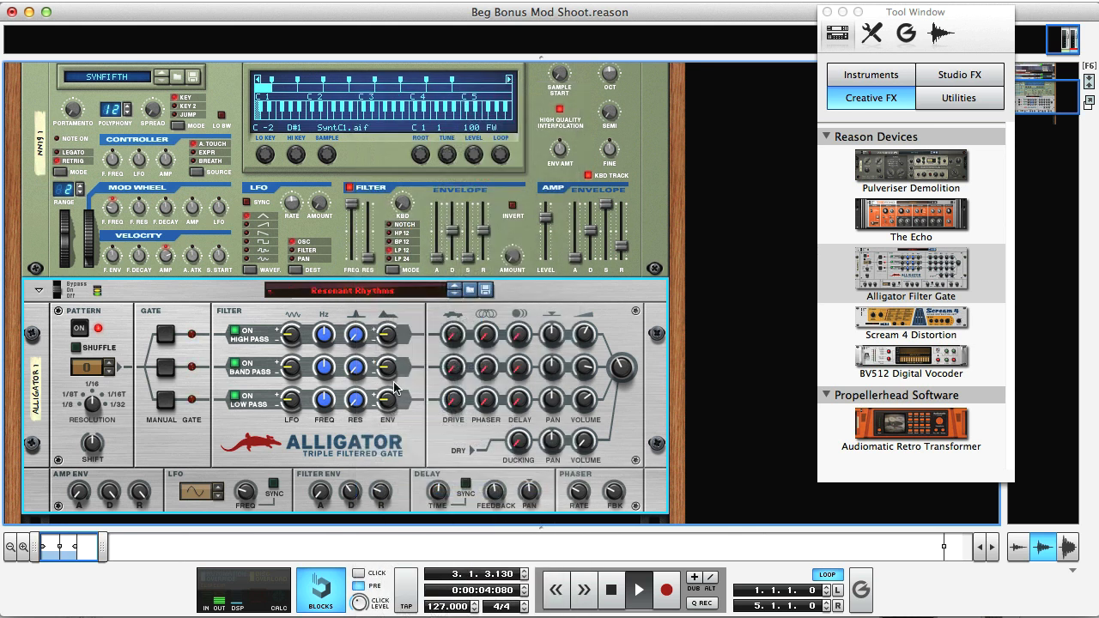
{"action": "left_click", "coordinate": [360, 292]}
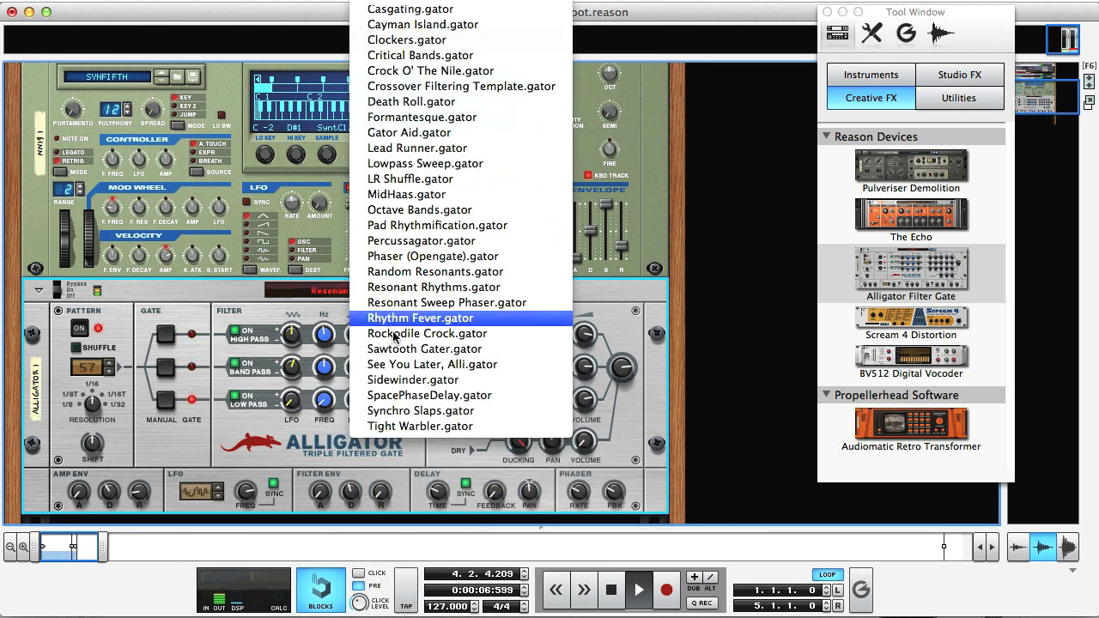
{"action": "left_click", "coordinate": [402, 382]}
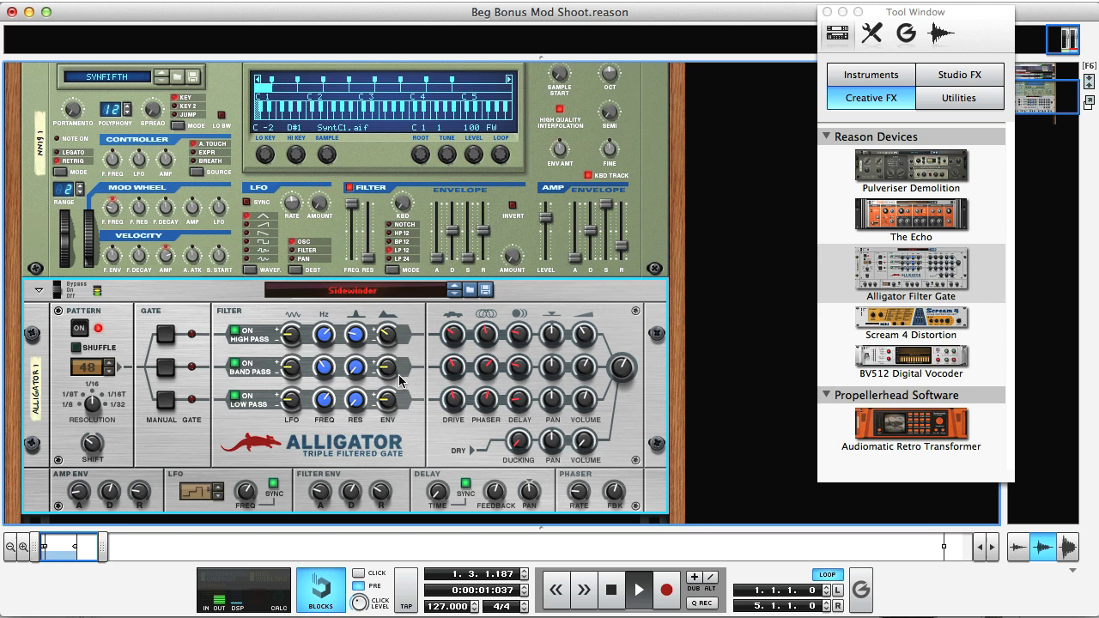
Raise the NN-19 sampler's level back to −1.80 dB.
{"action": "scroll", "coordinate": [348, 322], "scroll_direction": "up", "scroll_amount": 3}
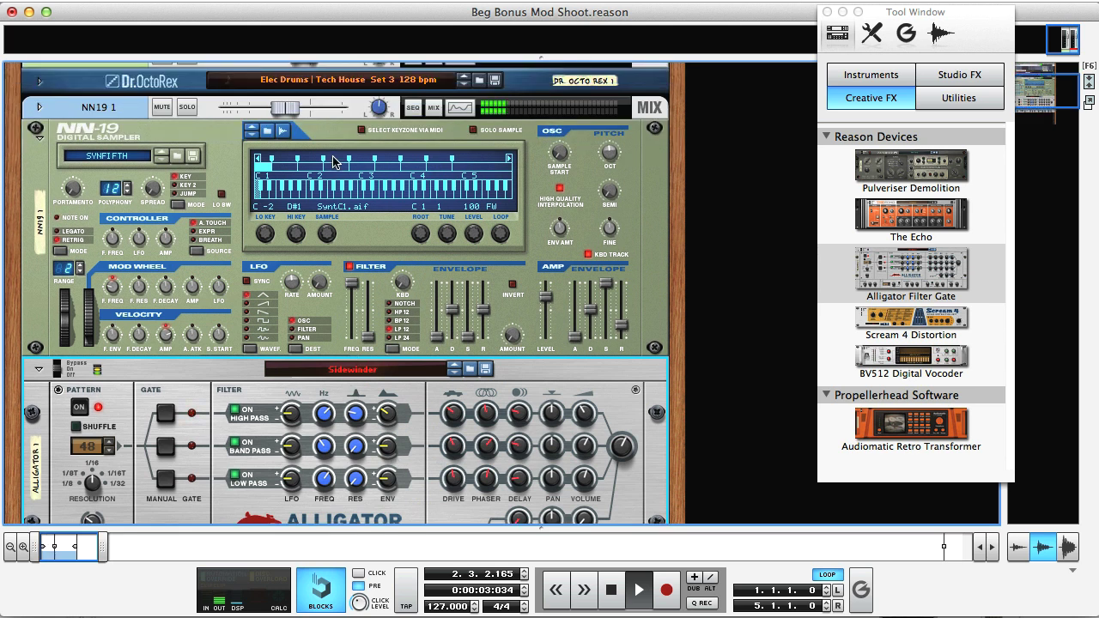
{"action": "left_click_drag", "start_coordinate": [286, 108], "coordinate": [307, 109]}
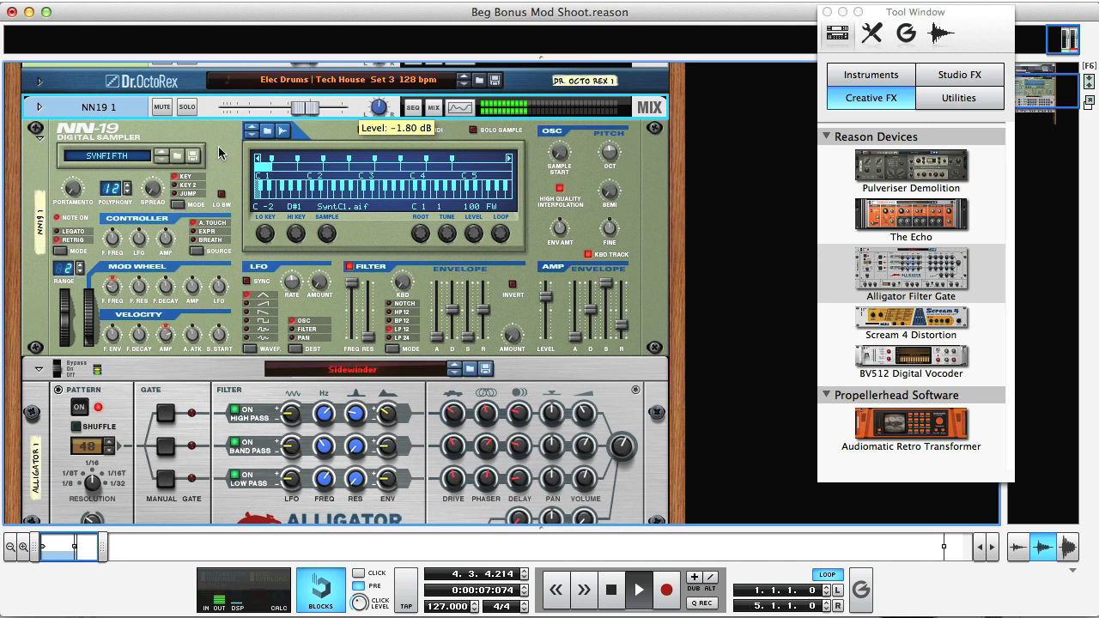
{"action": "scroll", "coordinate": [149, 350], "scroll_direction": "down", "scroll_amount": 2}
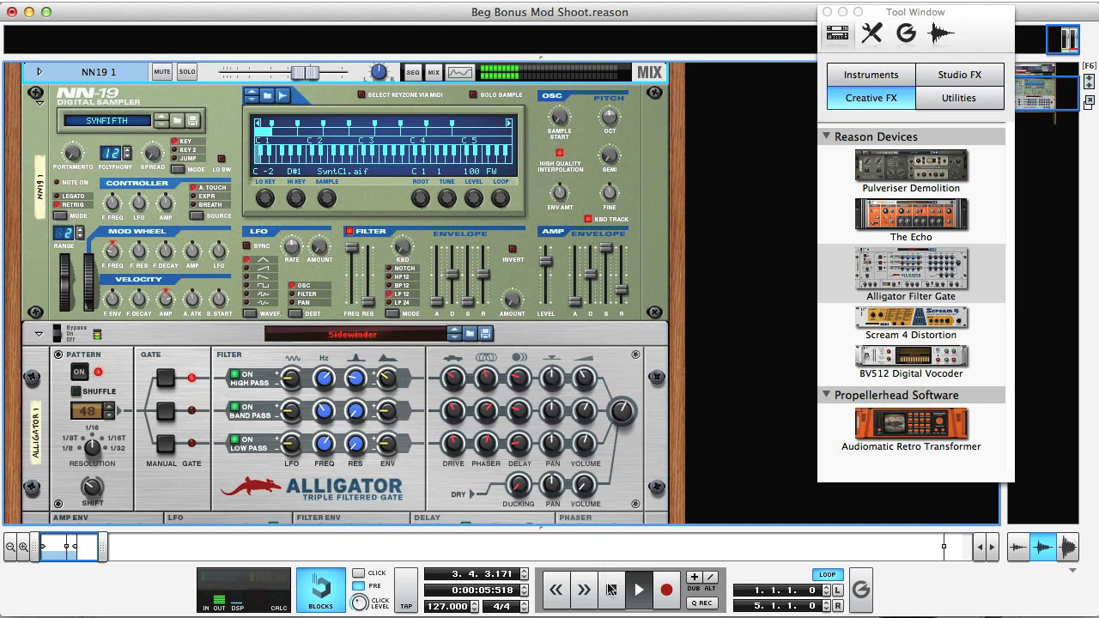
Stop playback, mute the NN19 1 channel, and bring up on-screen piano keys for Thor.
{"action": "left_click", "coordinate": [611, 589]}
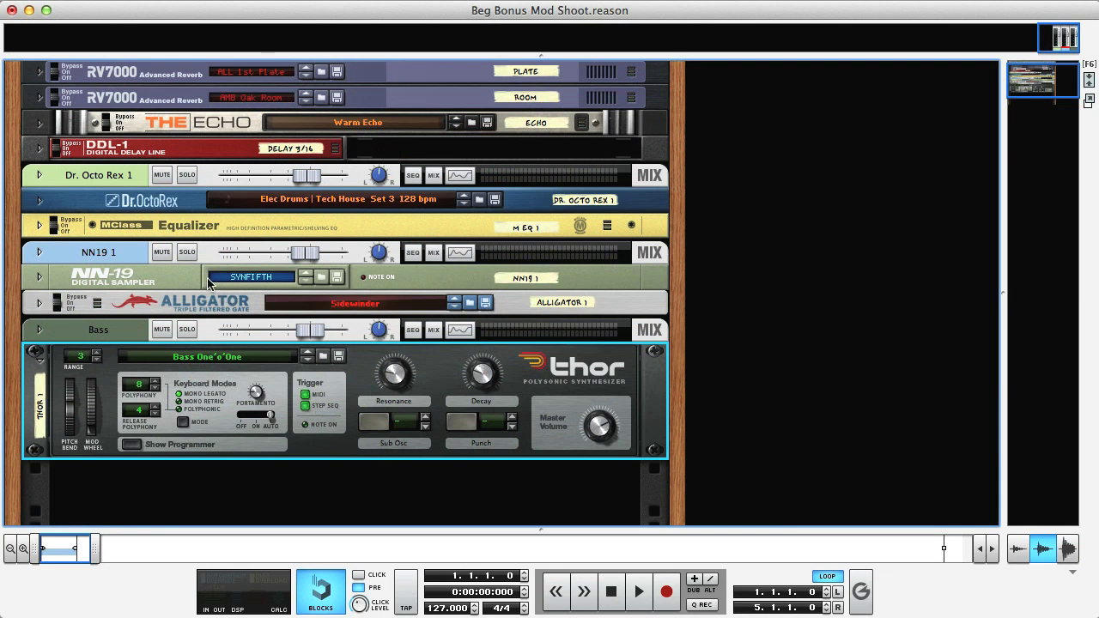
{"action": "left_click", "coordinate": [163, 253]}
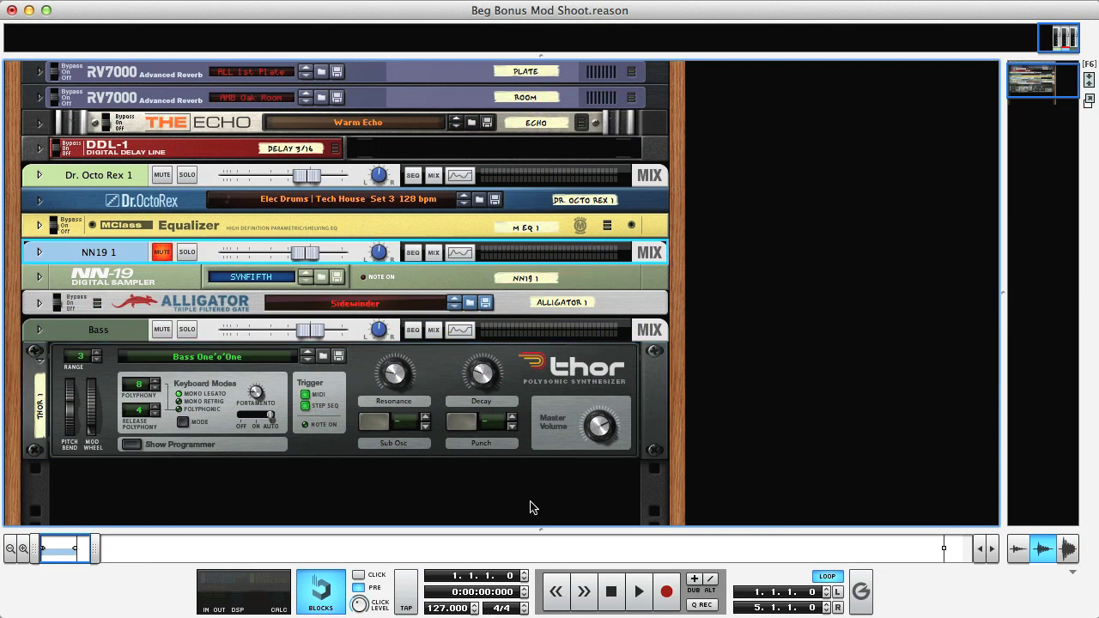
{"action": "left_click", "coordinate": [655, 392]}
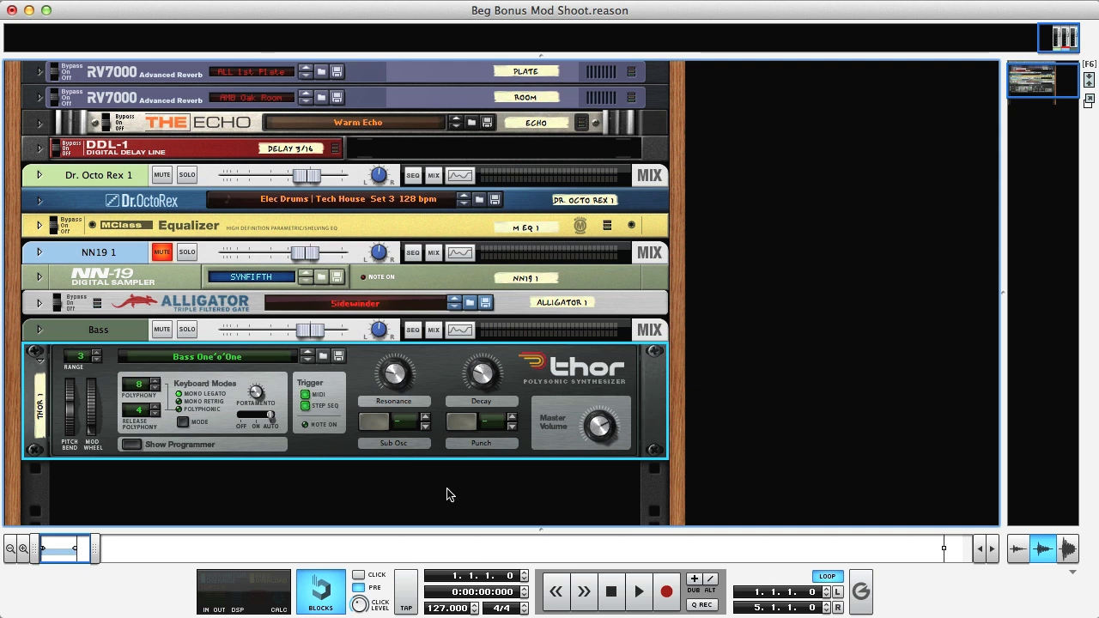
{"action": "key", "text": "F4"}
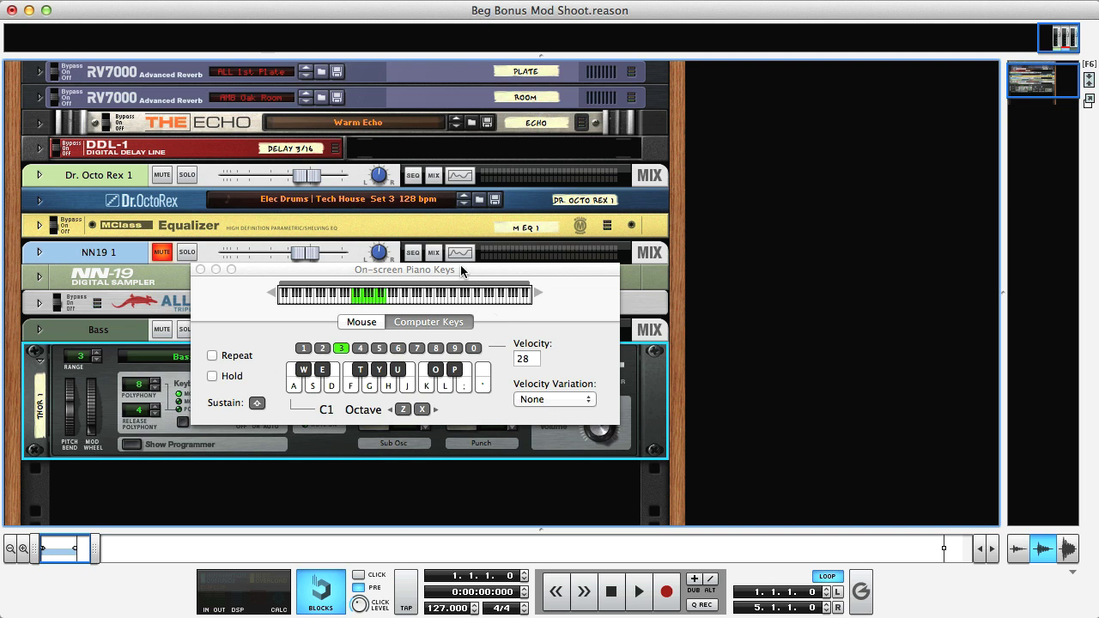
{"action": "left_click_drag", "start_coordinate": [461, 272], "coordinate": [473, 317]}
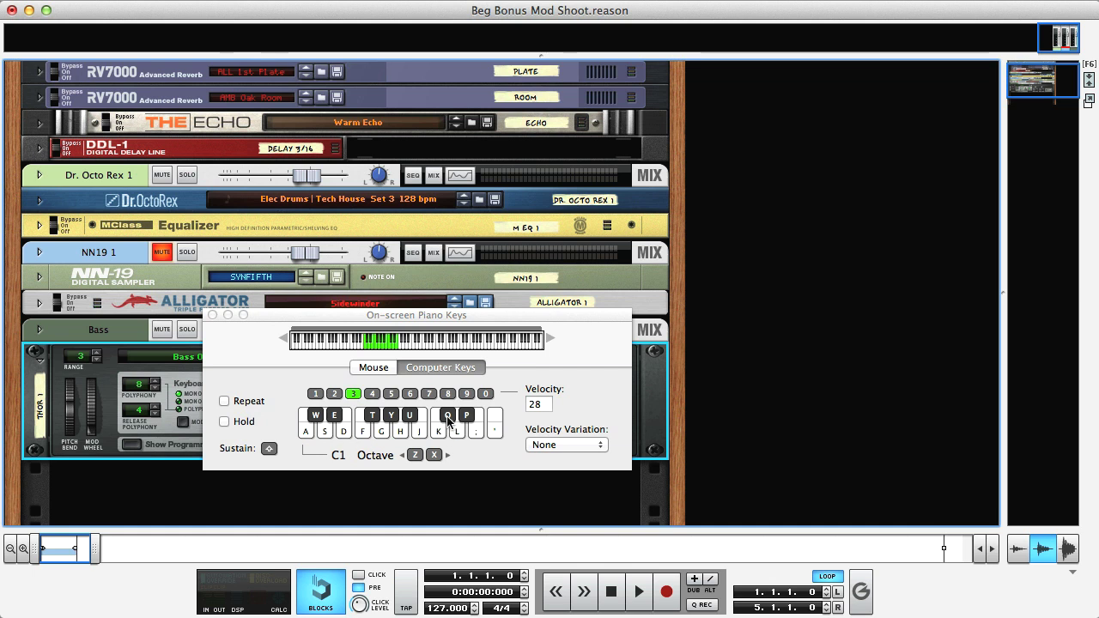
Play a test bass riff of low E, G-sharp, C-sharp and high E notes on Thor.
{"action": "key", "text": "d"}
{"action": "key", "text": "d"}
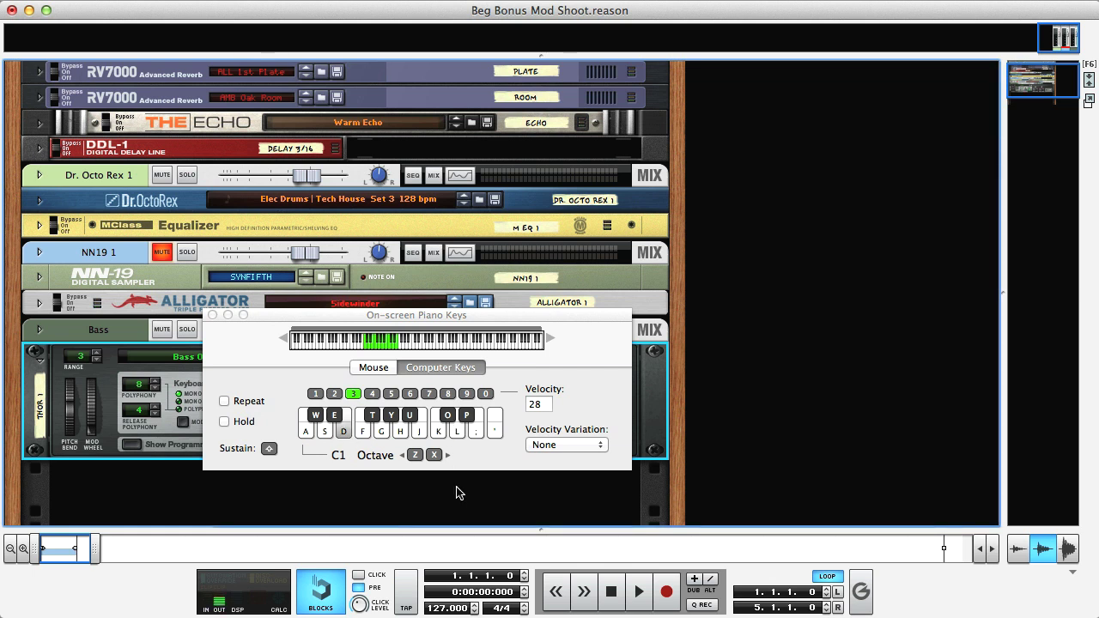
{"action": "key", "text": "o"}
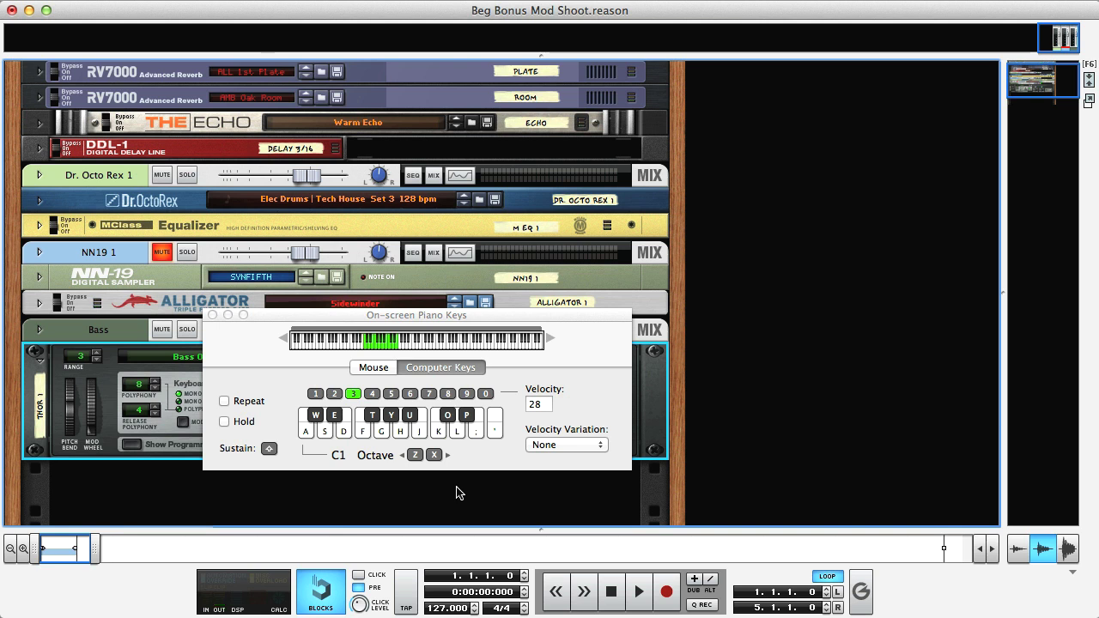
{"action": "key", "text": "d"}
{"action": "key", "text": "d"}
{"action": "key", "text": "y"}
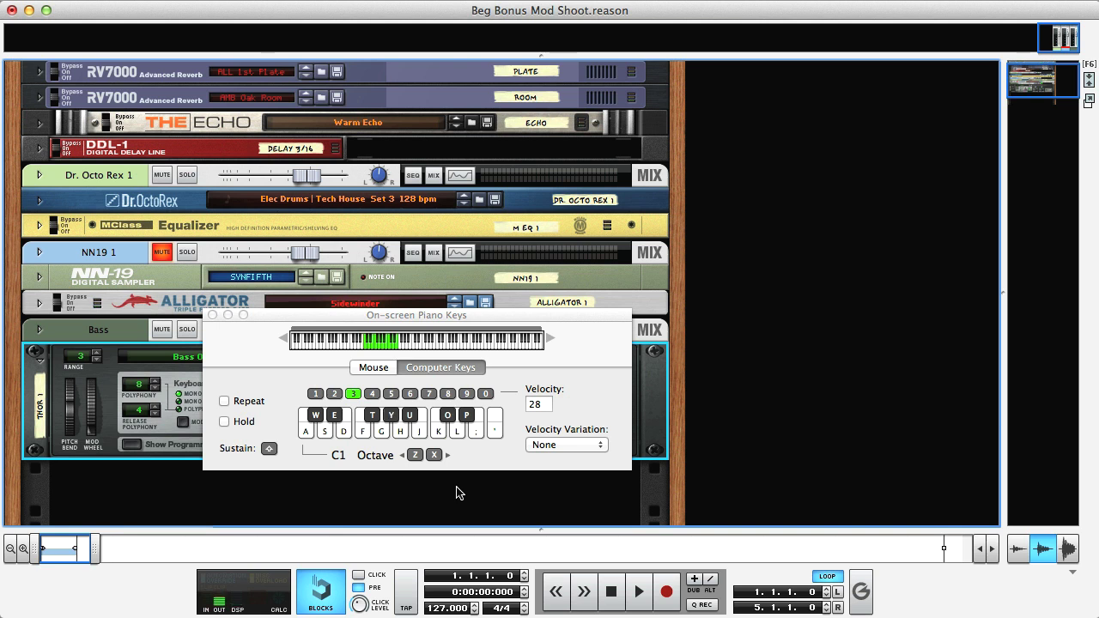
{"action": "key", "text": "o"}
{"action": "key", "text": "o"}
{"action": "key", "text": "d"}
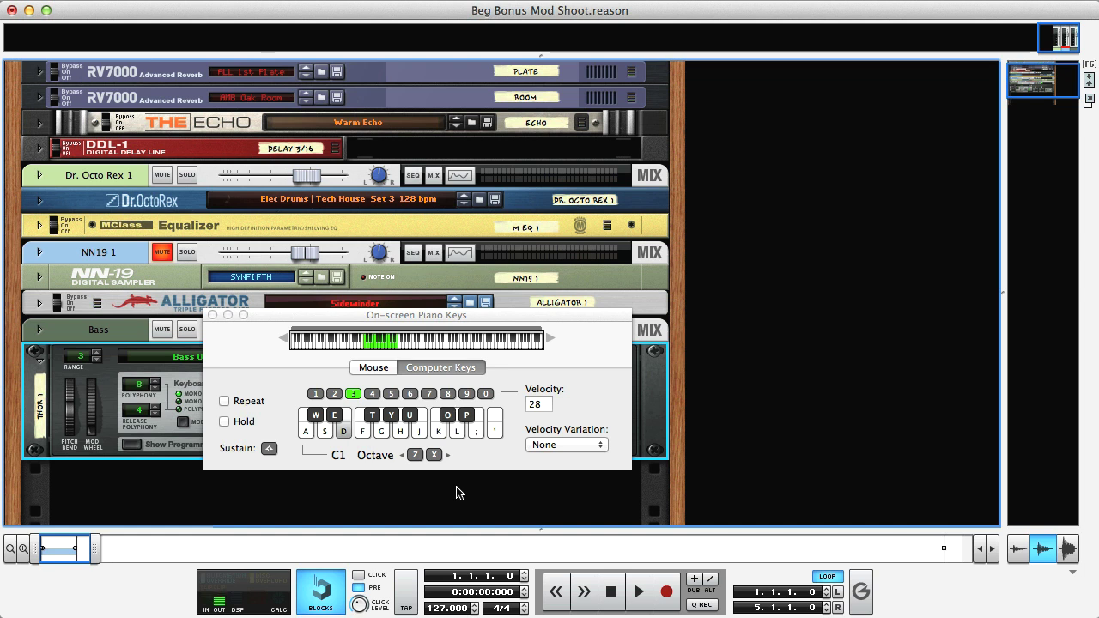
{"action": "key", "text": "y"}
{"action": "key", "text": "o"}
{"action": "key", "text": "d"}
{"action": "key", "text": "g"}
{"action": "key", "text": "o"}
{"action": "key", "text": "d"}
{"action": "key", "text": "g"}
{"action": "key", "text": "o"}
{"action": "key", "text": "y"}
{"action": "key", "text": "o"}
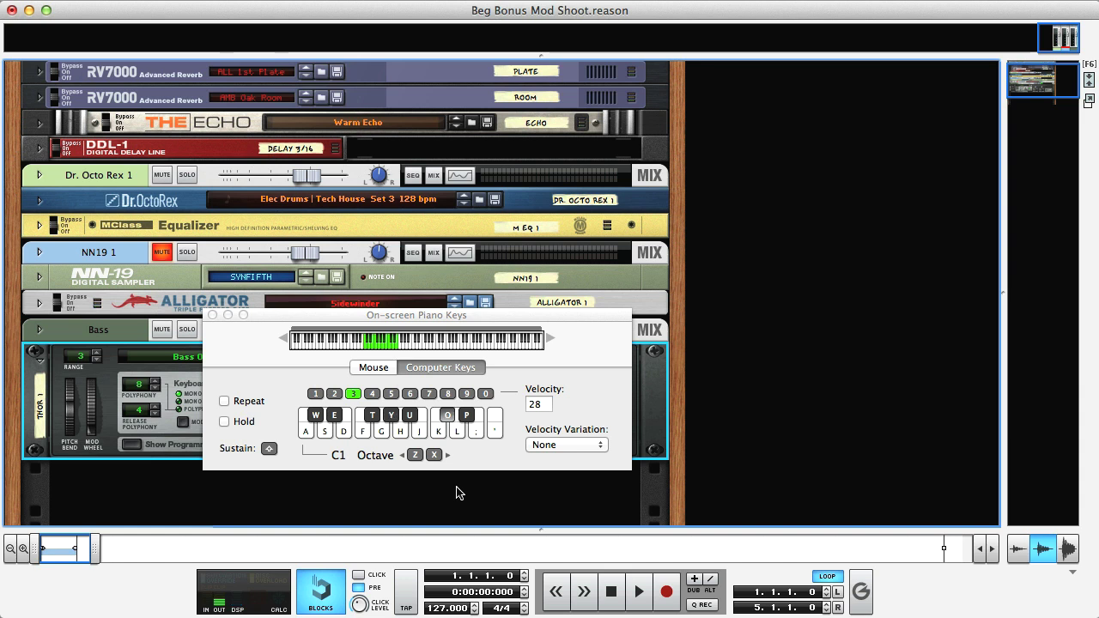
{"action": "key", "text": "d"}
{"action": "key", "text": "y"}
{"action": "key", "text": "o"}
{"action": "key", "text": "semicolon"}
{"action": "key", "text": "d"}
{"action": "key", "text": "d"}
{"action": "key", "text": "y"}
{"action": "key", "text": "o"}
{"action": "key", "text": "semicolon"}
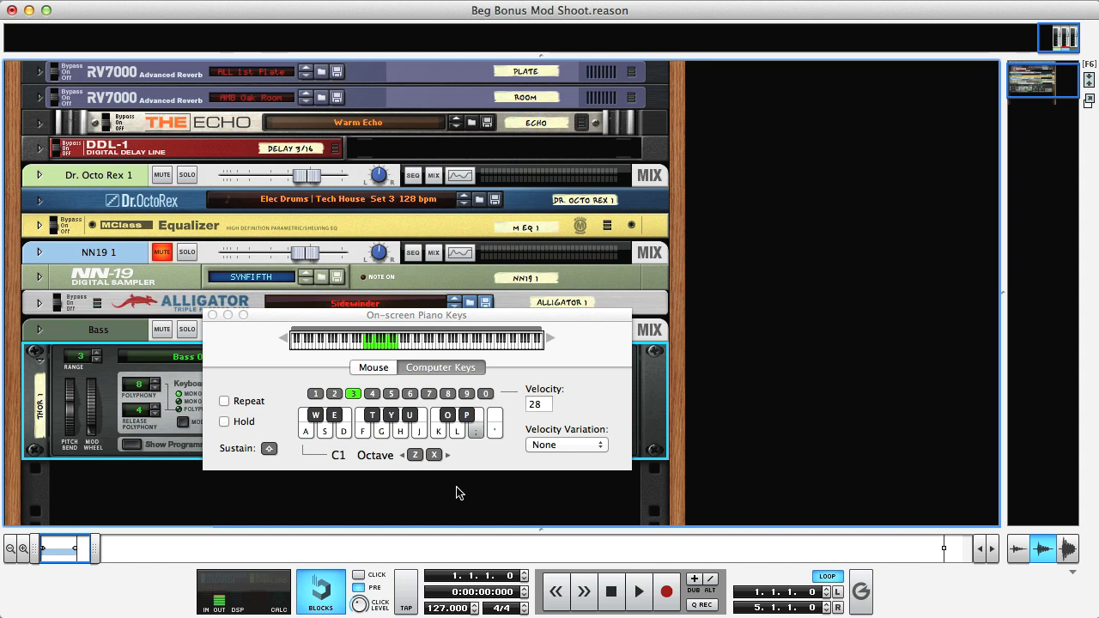
{"action": "key", "text": "d"}
{"action": "key", "text": "d"}
{"action": "key", "text": "o"}
{"action": "key", "text": "o"}
{"action": "key", "text": "o"}
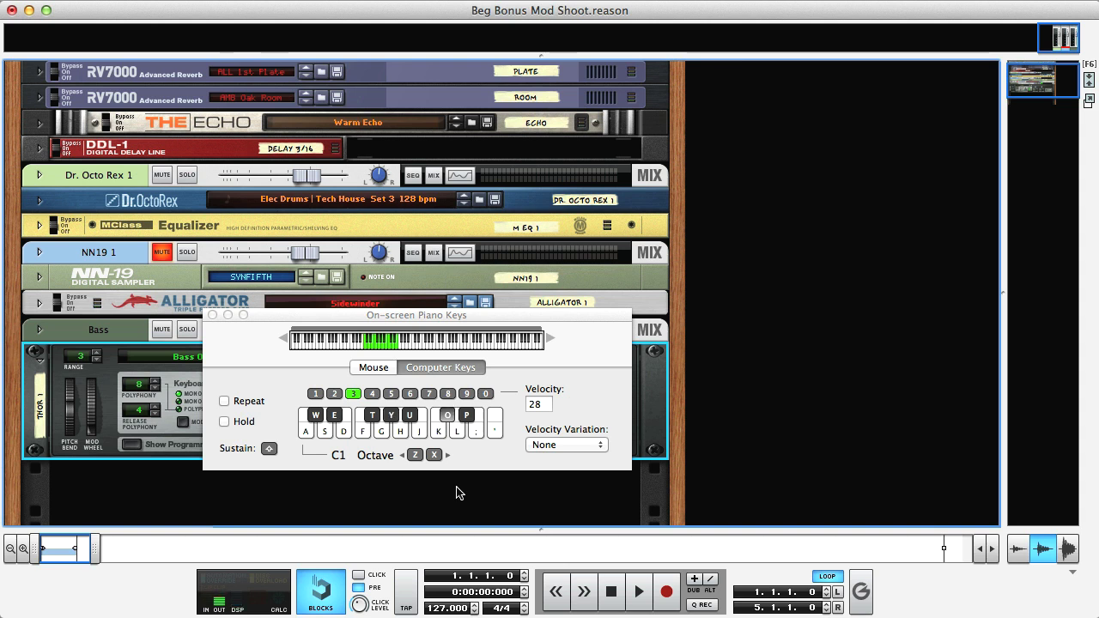
{"action": "key", "text": "semicolon"}
{"action": "key", "text": "d"}
{"action": "key", "text": "d"}
{"action": "key", "text": "d"}
Close the on-screen keyboard and raise the divider so the sequencer fills the window.
{"action": "left_click", "coordinate": [212, 314]}
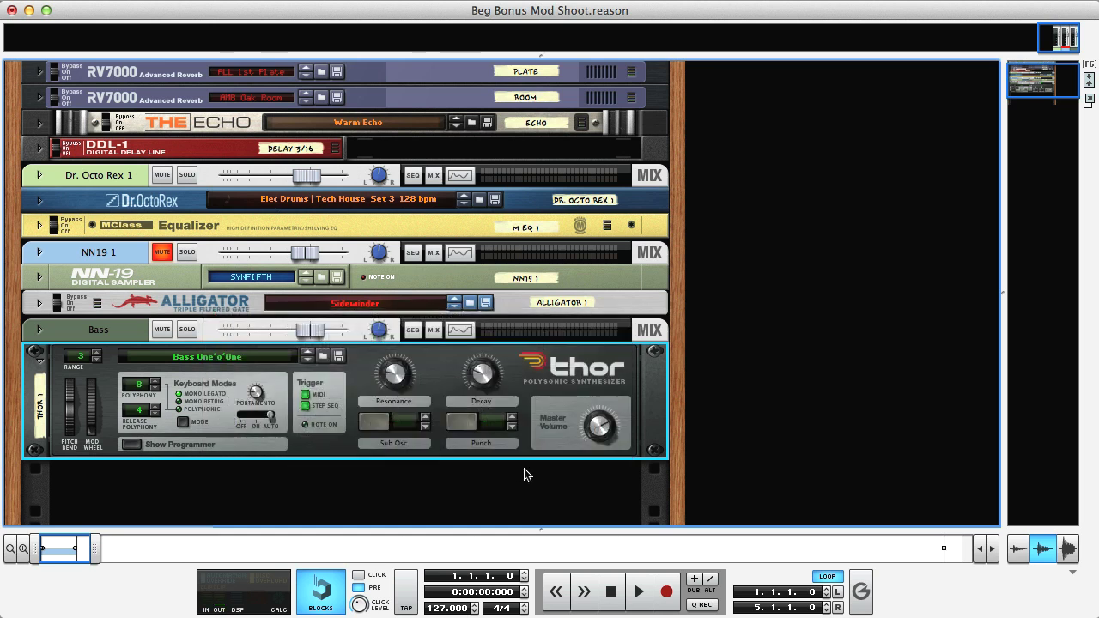
{"action": "left_click_drag", "start_coordinate": [542, 529], "coordinate": [515, 89]}
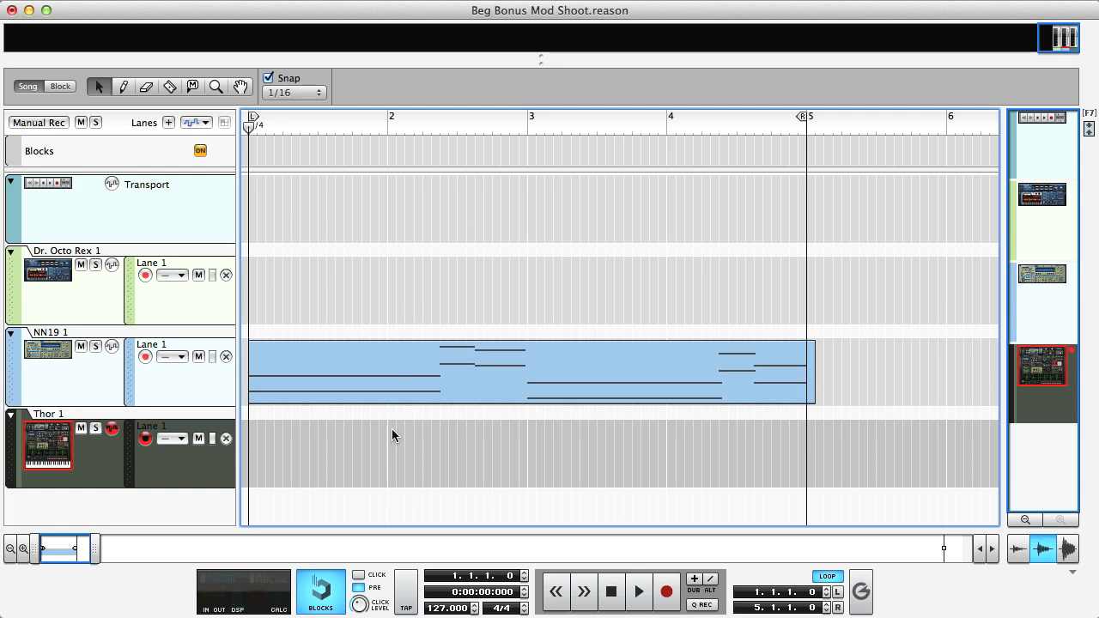
Draw a bars 1–5 clip on the Thor 1 lane and open it in the piano roll with the Pencil ready.
{"action": "key", "text": "w"}
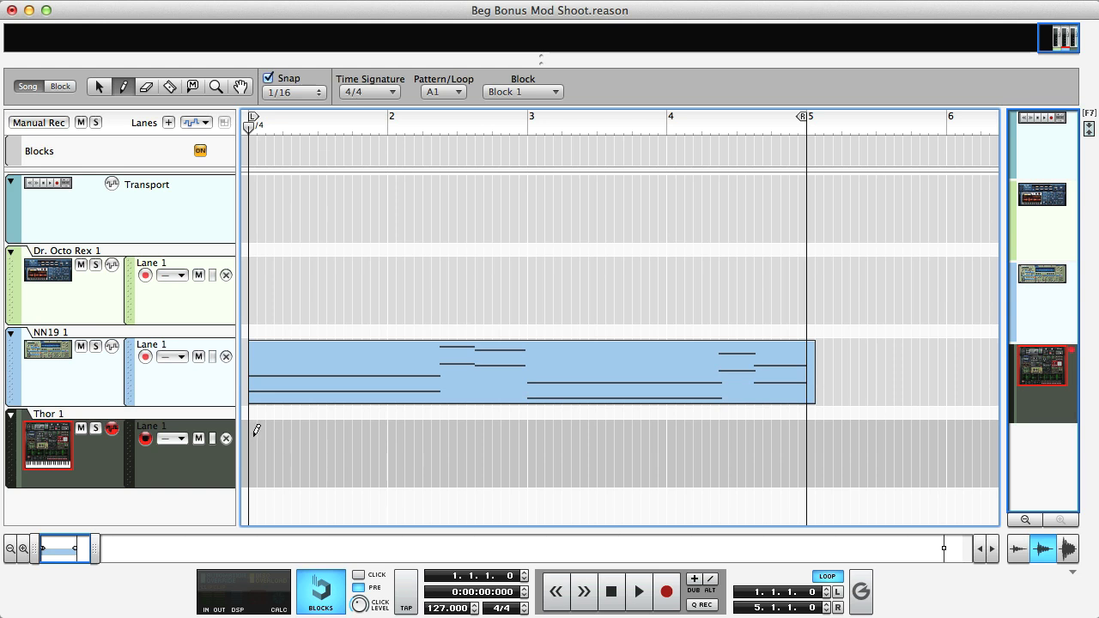
{"action": "left_click_drag", "start_coordinate": [255, 432], "coordinate": [806, 412]}
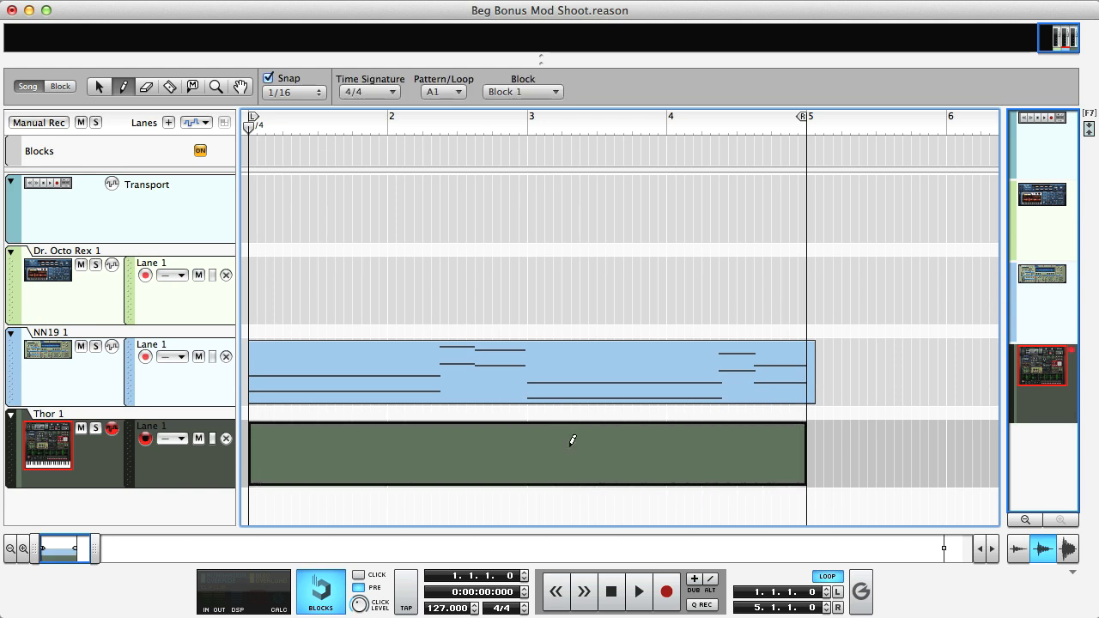
{"action": "key", "text": "q"}
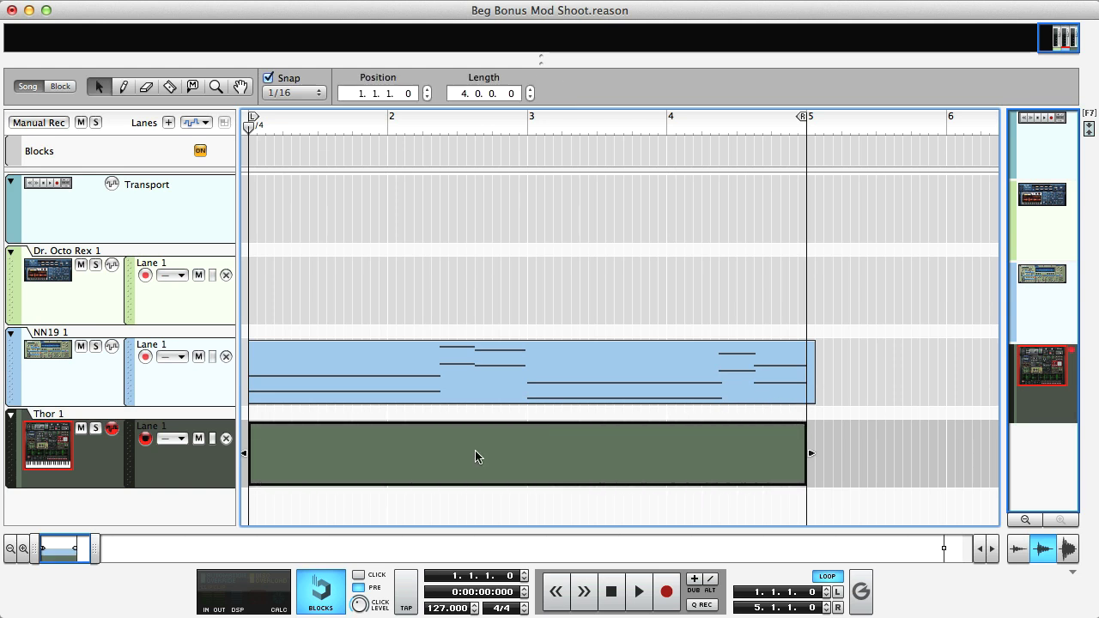
{"action": "double_click", "coordinate": [416, 437]}
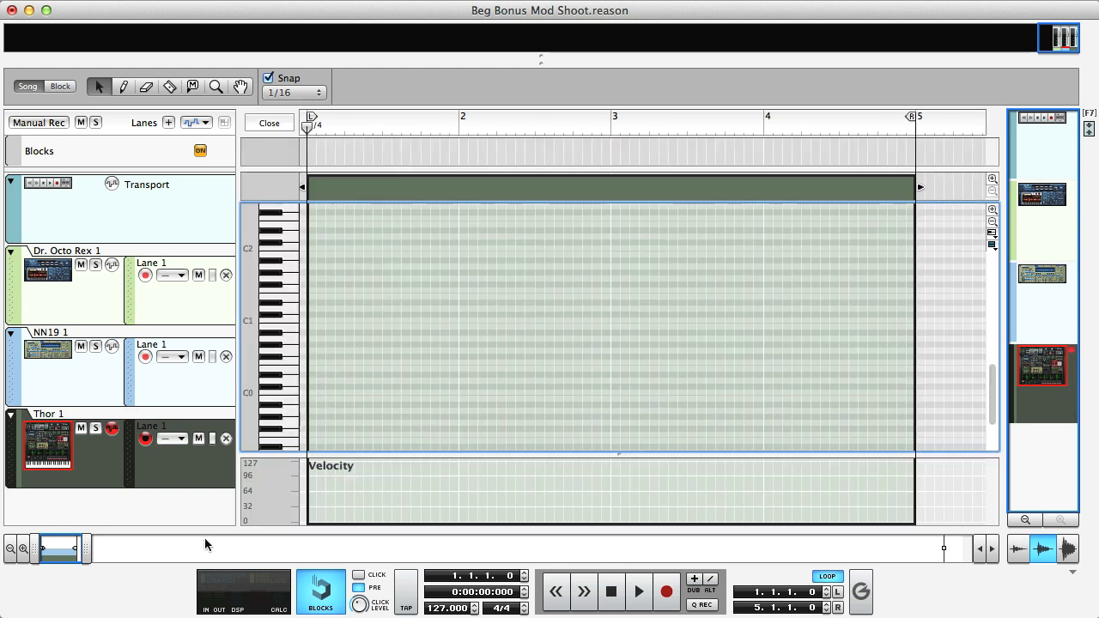
{"action": "left_click_drag", "start_coordinate": [86, 551], "coordinate": [71, 551]}
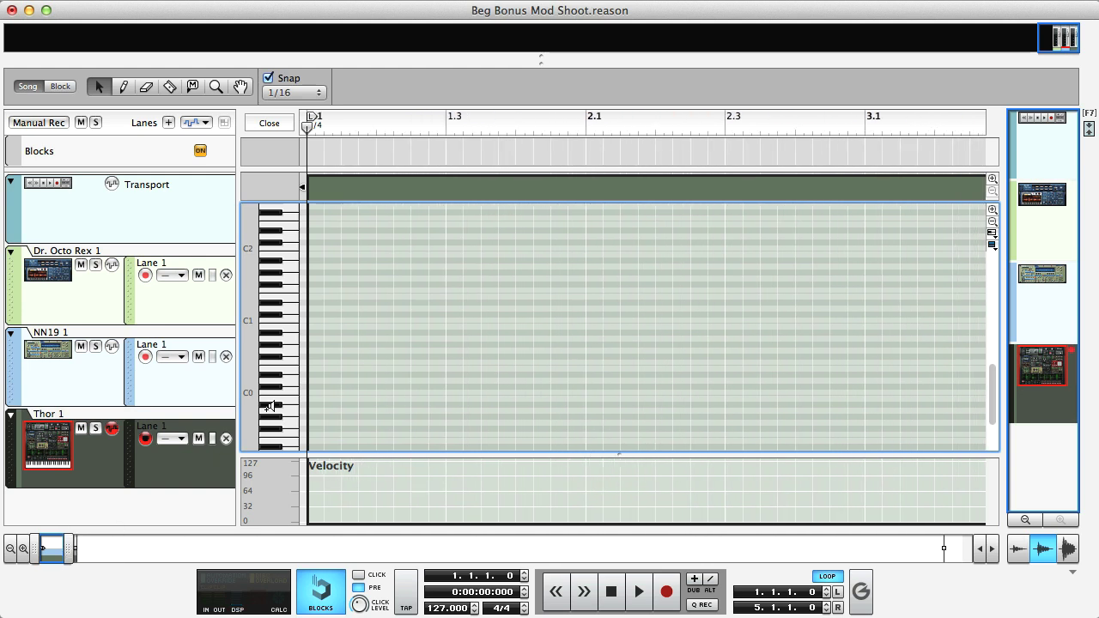
{"action": "key", "text": "p"}
Draw sixteenth-note E1 notes at 1.1, 1.2.3, 1.4.1, 2.1.3 and 2.3.
{"action": "left_click", "coordinate": [318, 297]}
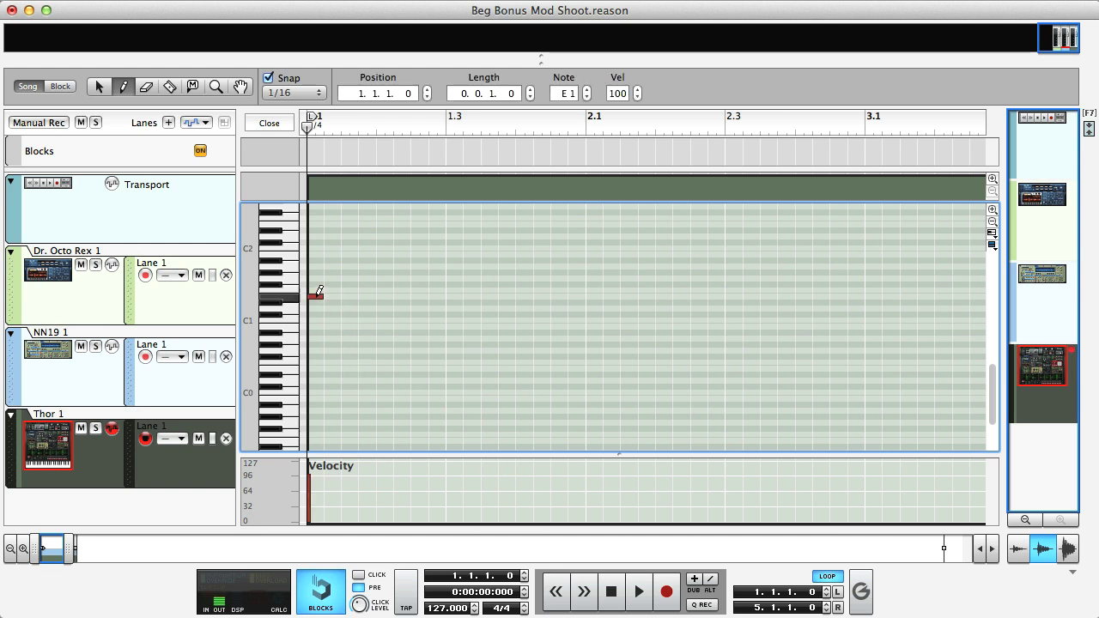
{"action": "left_click", "coordinate": [420, 296]}
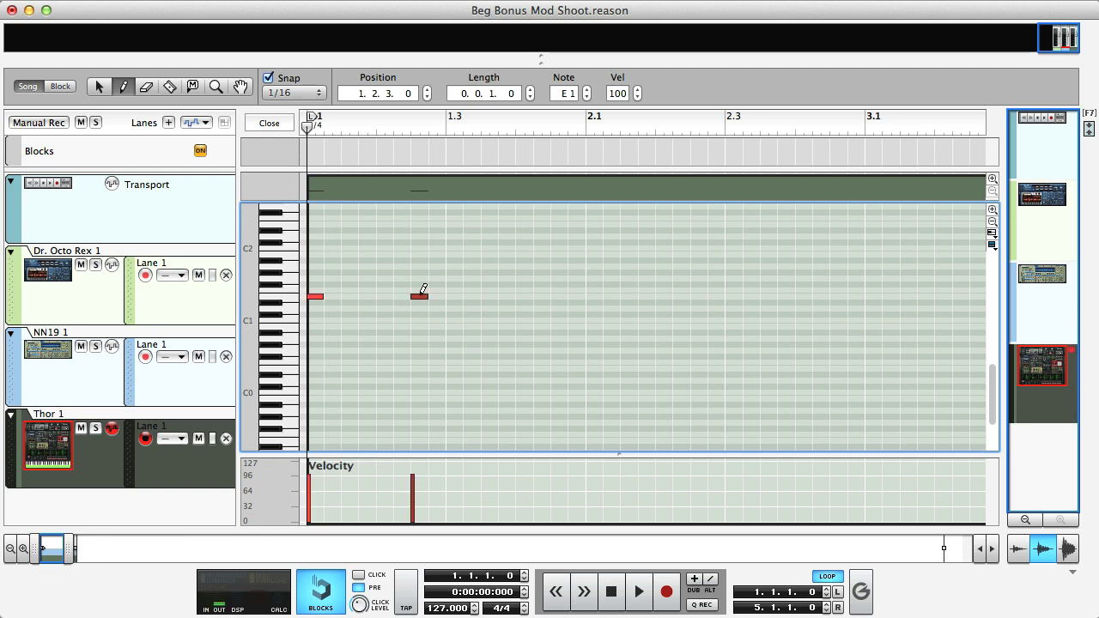
{"action": "left_click", "coordinate": [524, 296]}
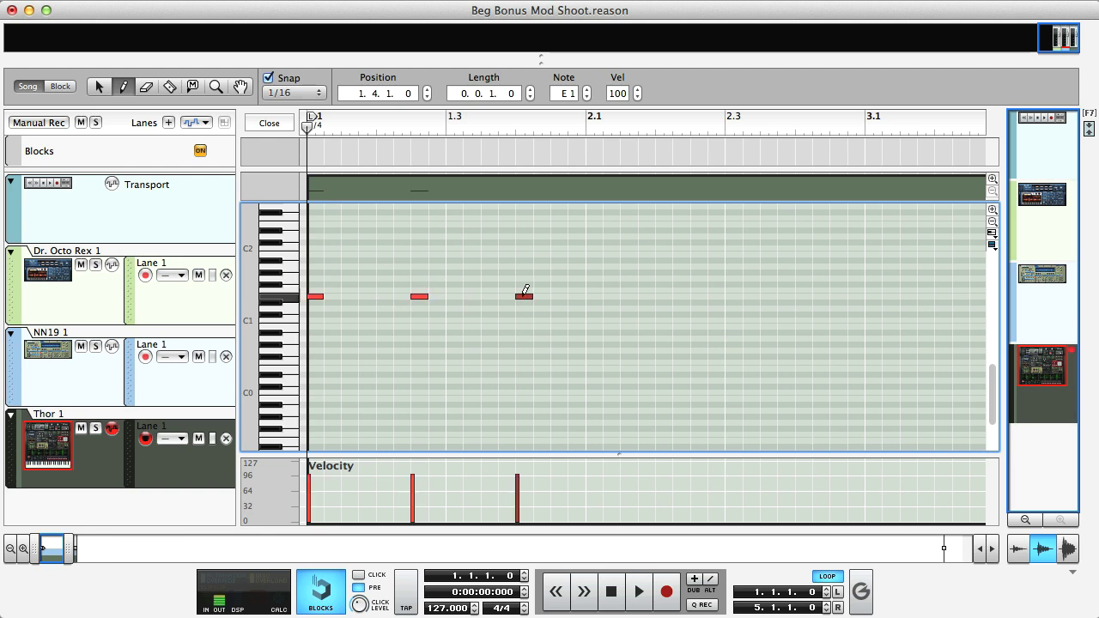
{"action": "left_click", "coordinate": [628, 296]}
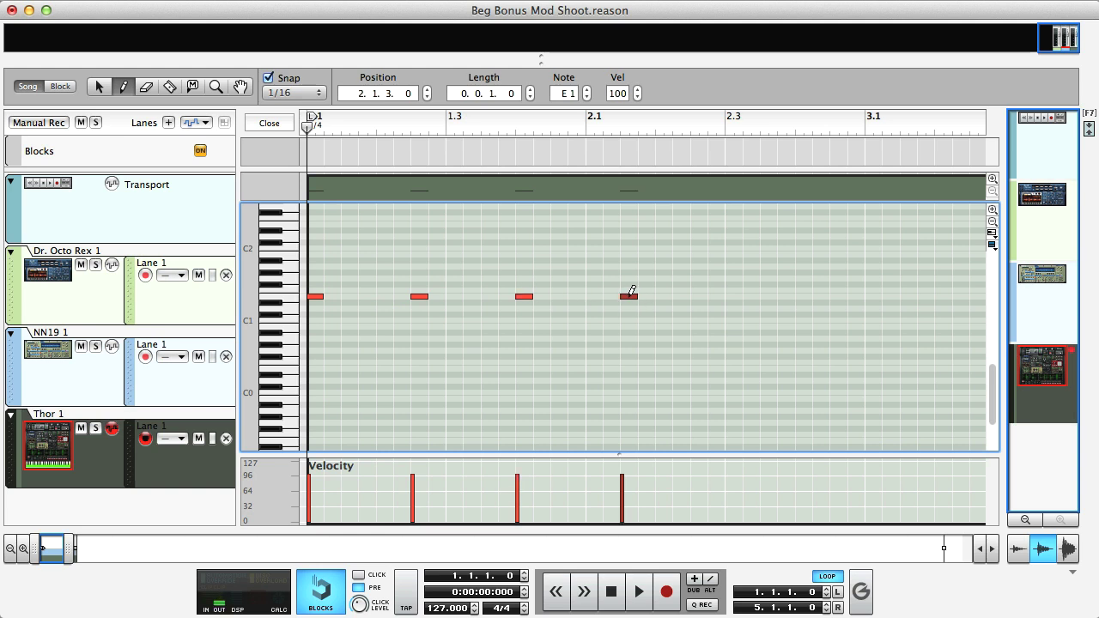
{"action": "left_click", "coordinate": [736, 295]}
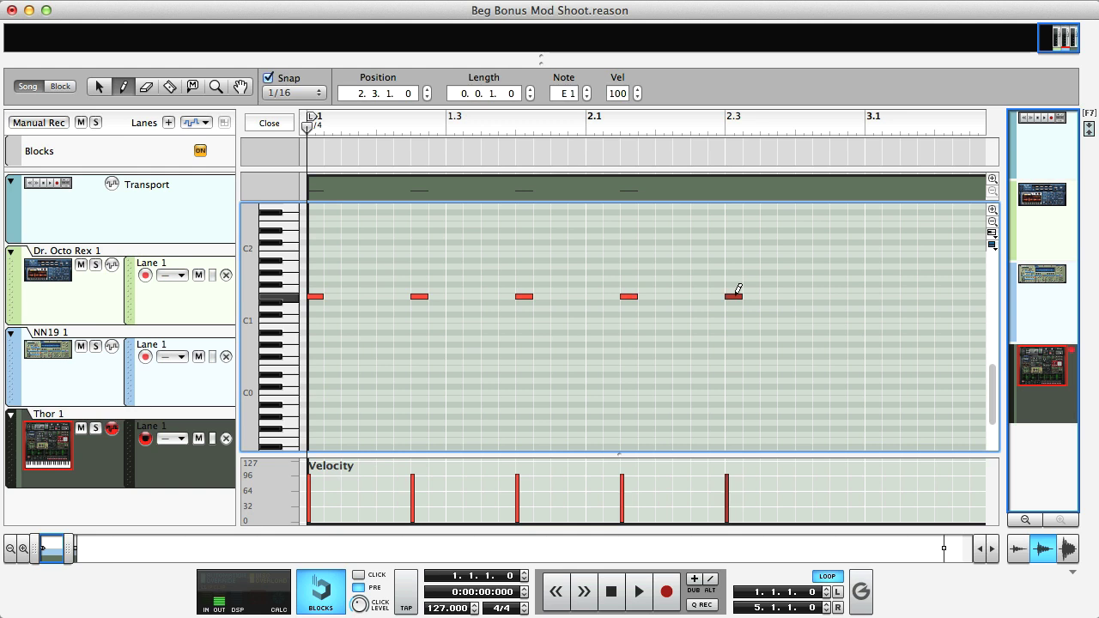
Select all five E1 notes and lengthen each to one beat.
{"action": "key", "text": "q"}
{"action": "left_click_drag", "start_coordinate": [772, 263], "coordinate": [314, 335]}
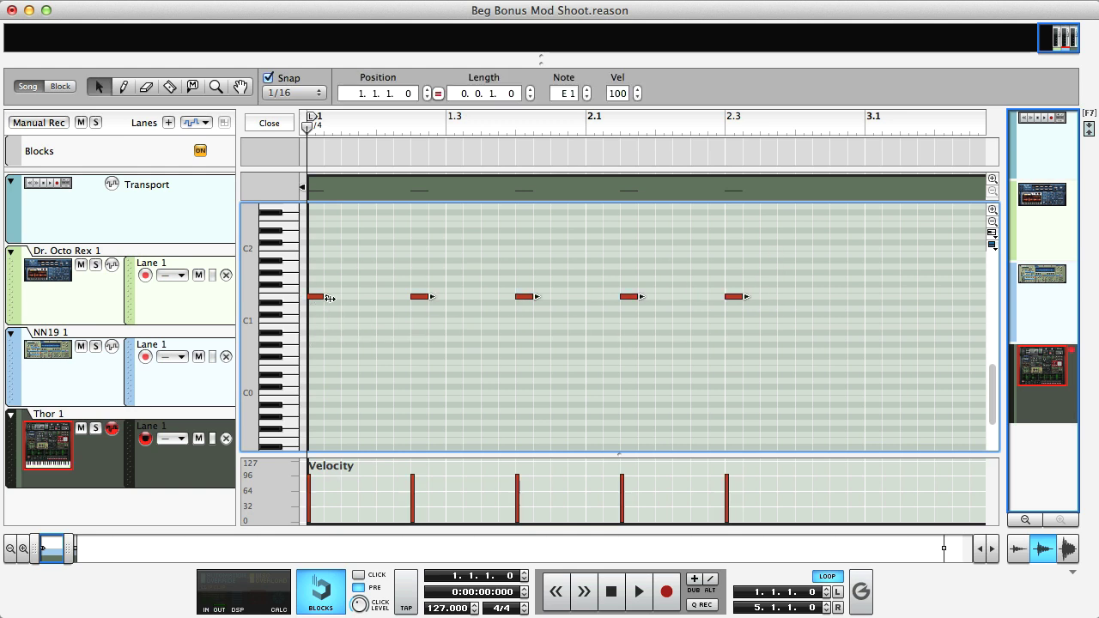
{"action": "left_click_drag", "start_coordinate": [323, 296], "coordinate": [879, 241]}
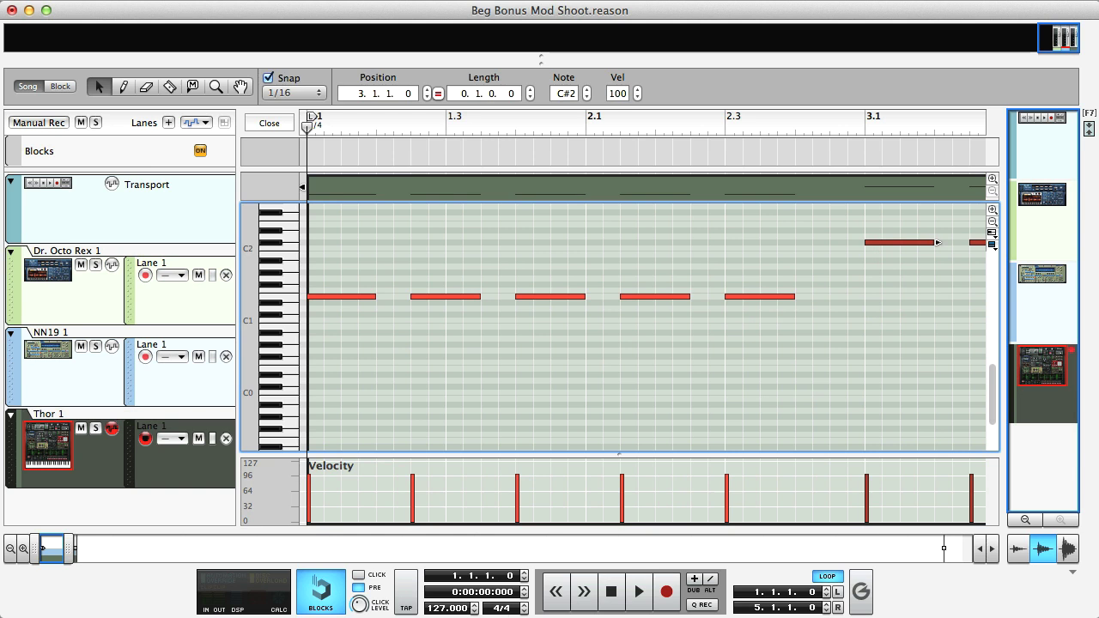
Start playback, mute Dr. Octo Rex 1, and copy a note up to G#1 at 2.4.
{"action": "left_click", "coordinate": [639, 592]}
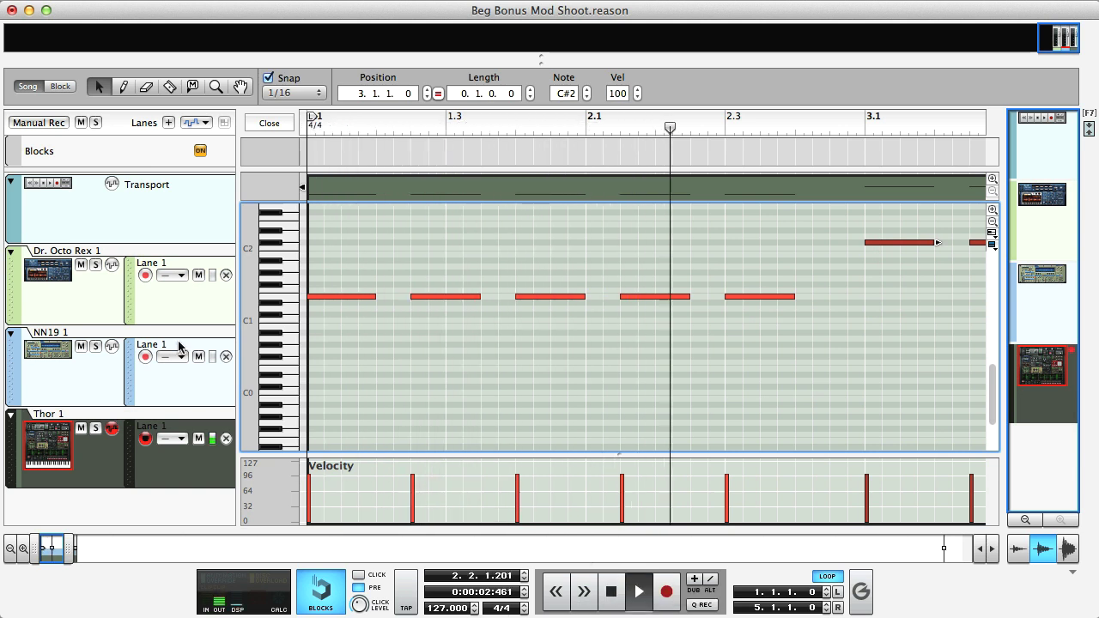
{"action": "left_click", "coordinate": [81, 264]}
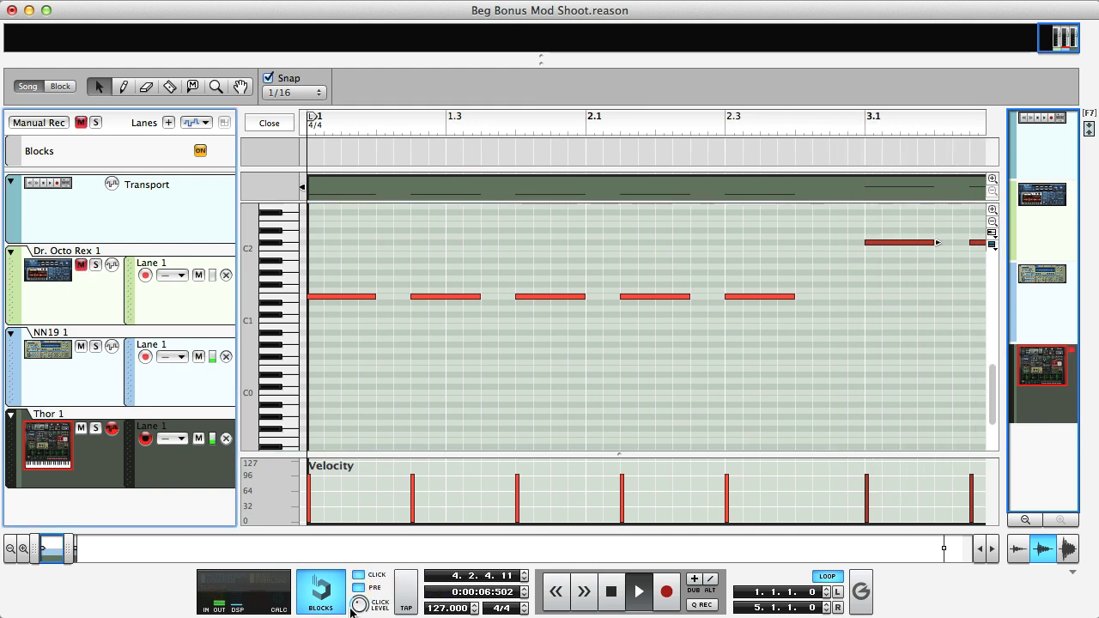
{"action": "mouse_move", "coordinate": [360, 604]}
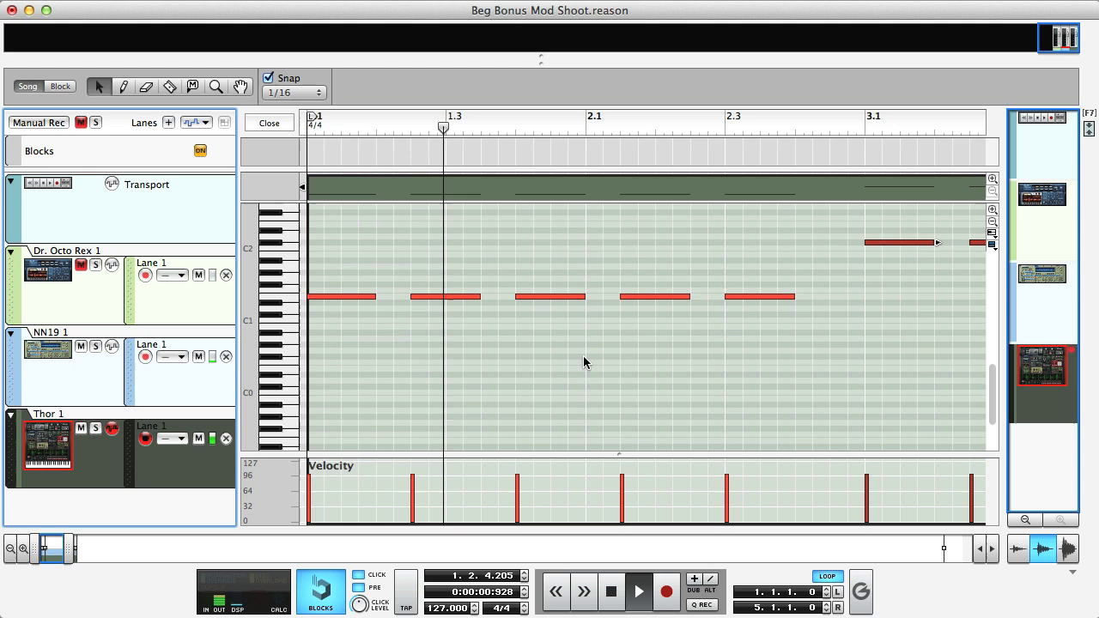
{"action": "left_click_drag", "start_coordinate": [756, 300], "coordinate": [820, 273]}
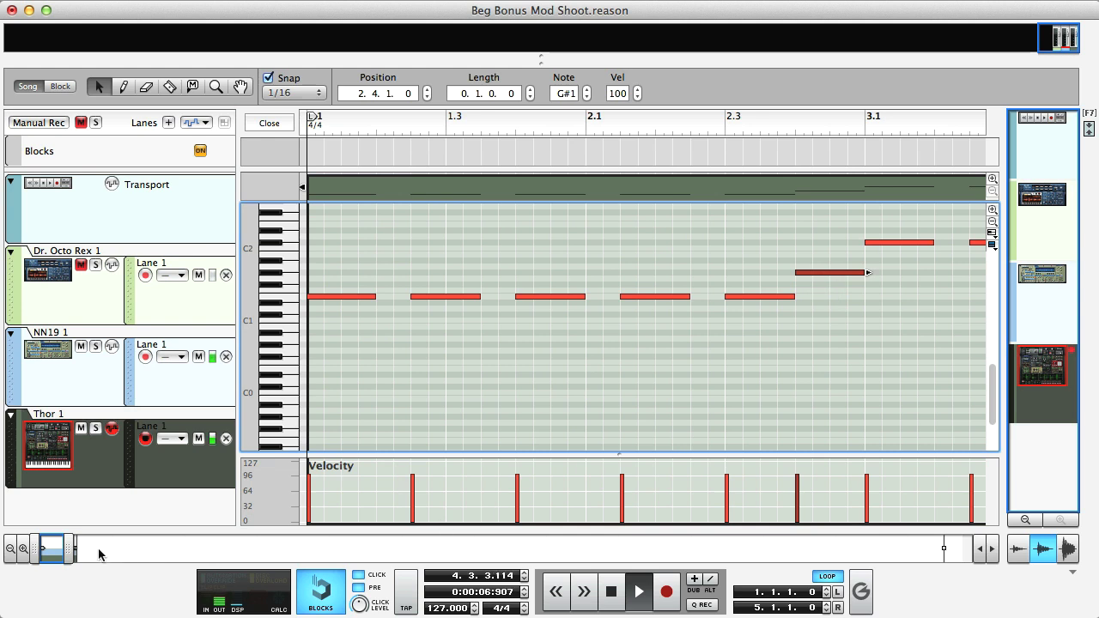
Copy the last C#2 note up to E2, then move the G#1 and E2 notes one sixteenth earlier.
{"action": "left_click_drag", "start_coordinate": [72, 551], "coordinate": [94, 551]}
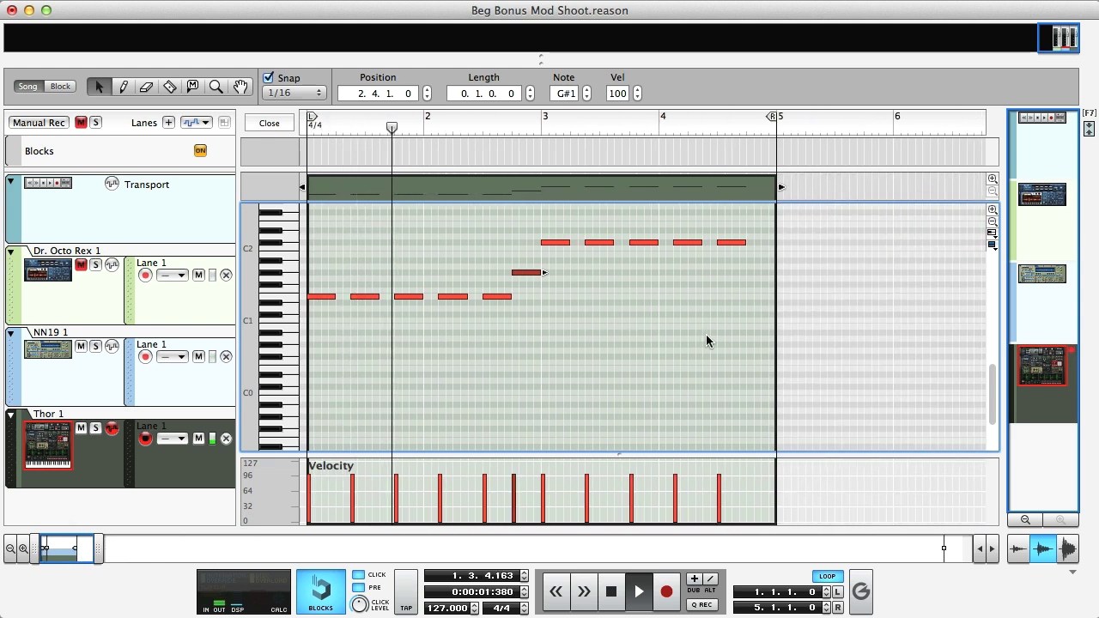
{"action": "left_click_drag", "start_coordinate": [725, 249], "coordinate": [762, 224]}
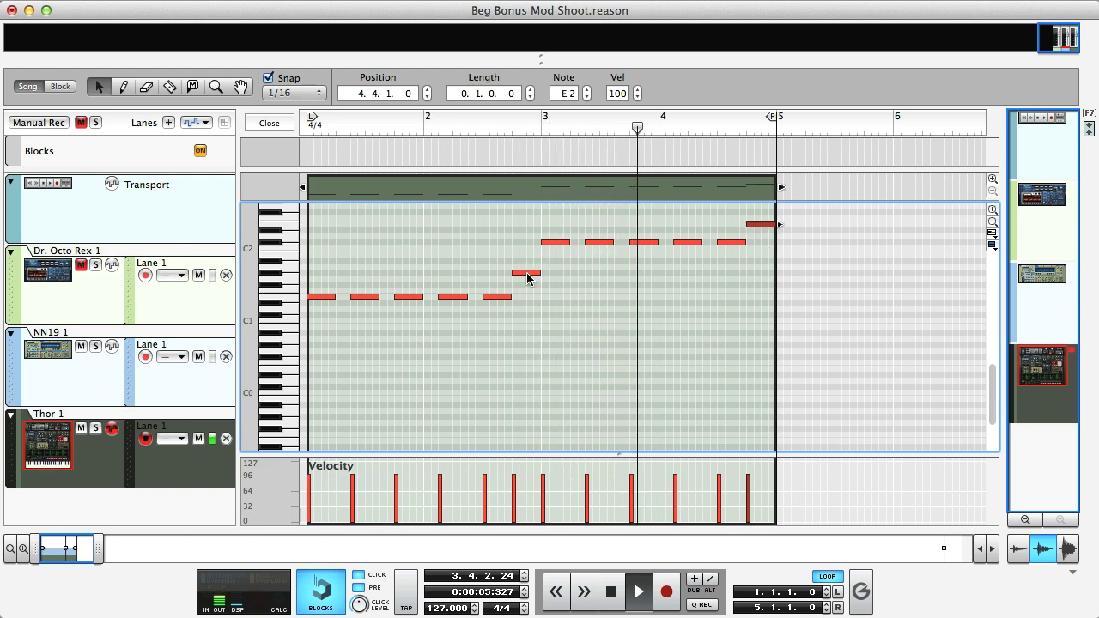
{"action": "left_click_drag", "start_coordinate": [523, 274], "coordinate": [541, 276]}
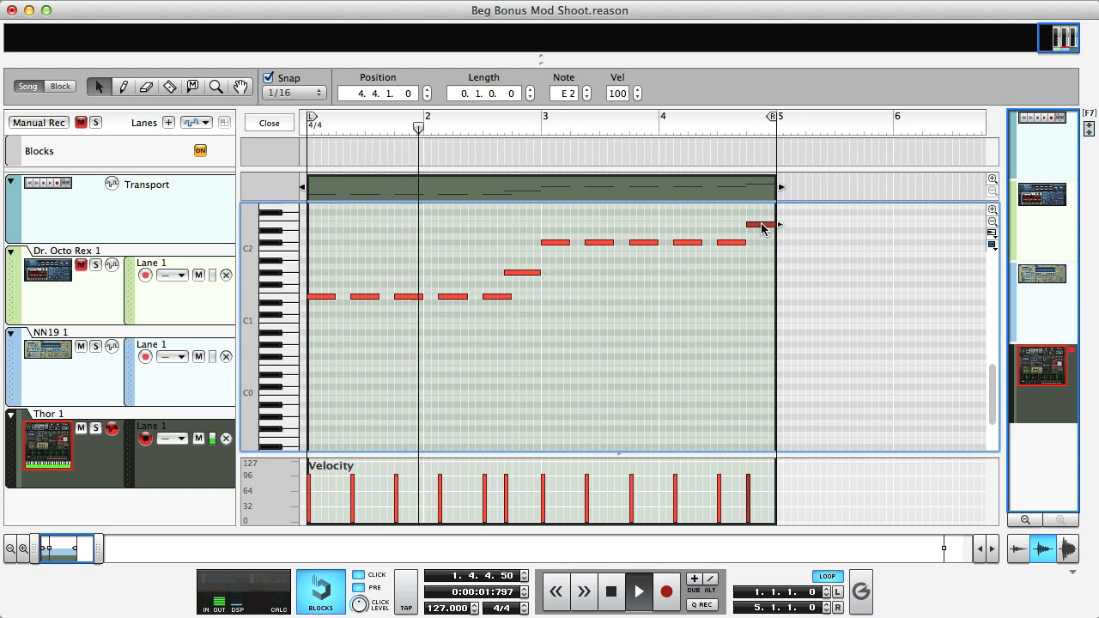
{"action": "left_click_drag", "start_coordinate": [761, 229], "coordinate": [755, 229]}
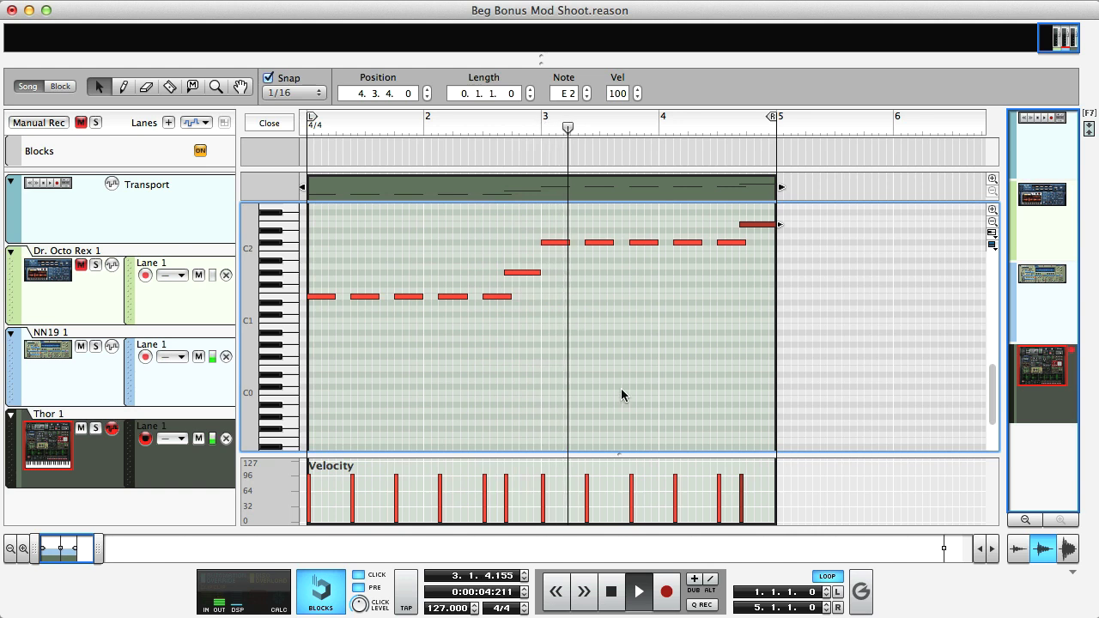
Turn off the click, lower Dr. Octo Rex 1 slightly, and unmute NN19 1 at about -6 dB.
{"action": "left_click", "coordinate": [358, 574]}
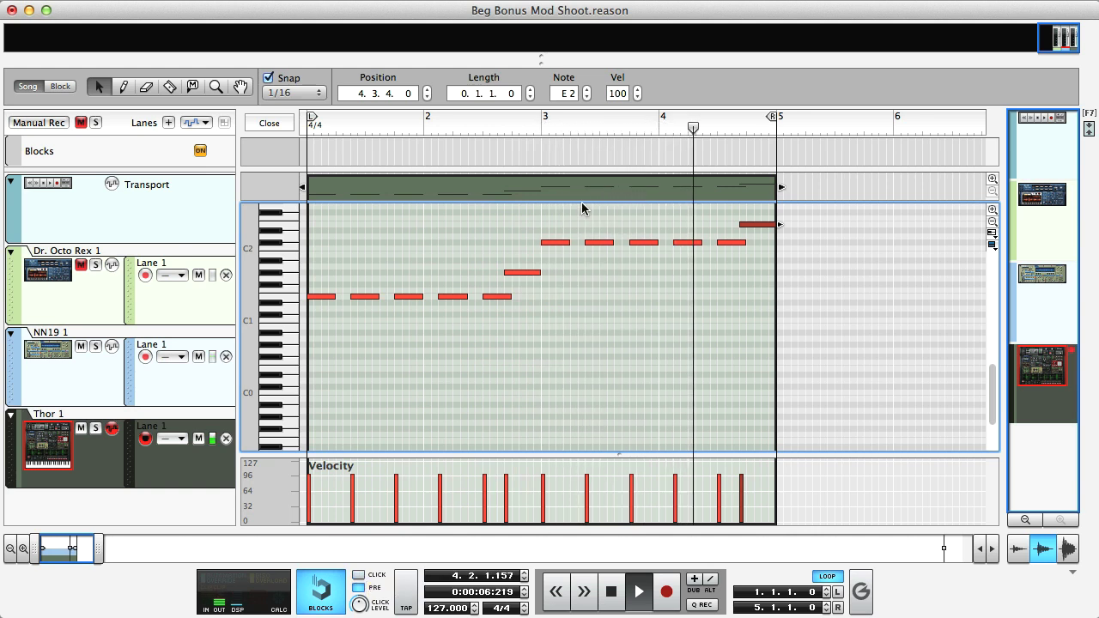
{"action": "left_click_drag", "start_coordinate": [540, 56], "coordinate": [544, 403]}
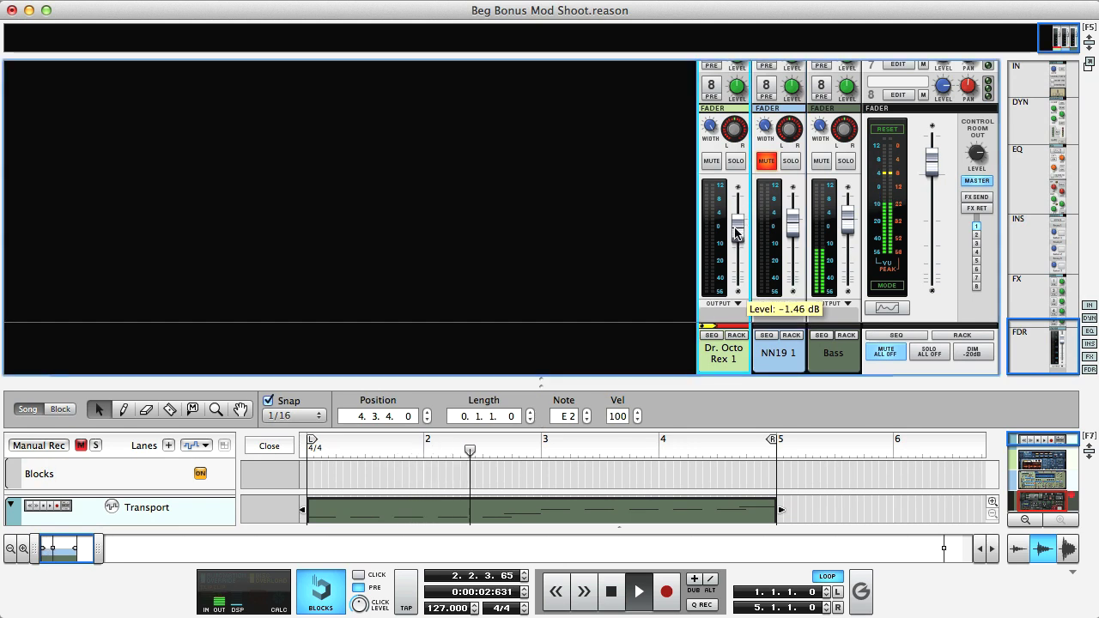
{"action": "left_click_drag", "start_coordinate": [736, 232], "coordinate": [737, 241]}
{"action": "left_click", "coordinate": [791, 219]}
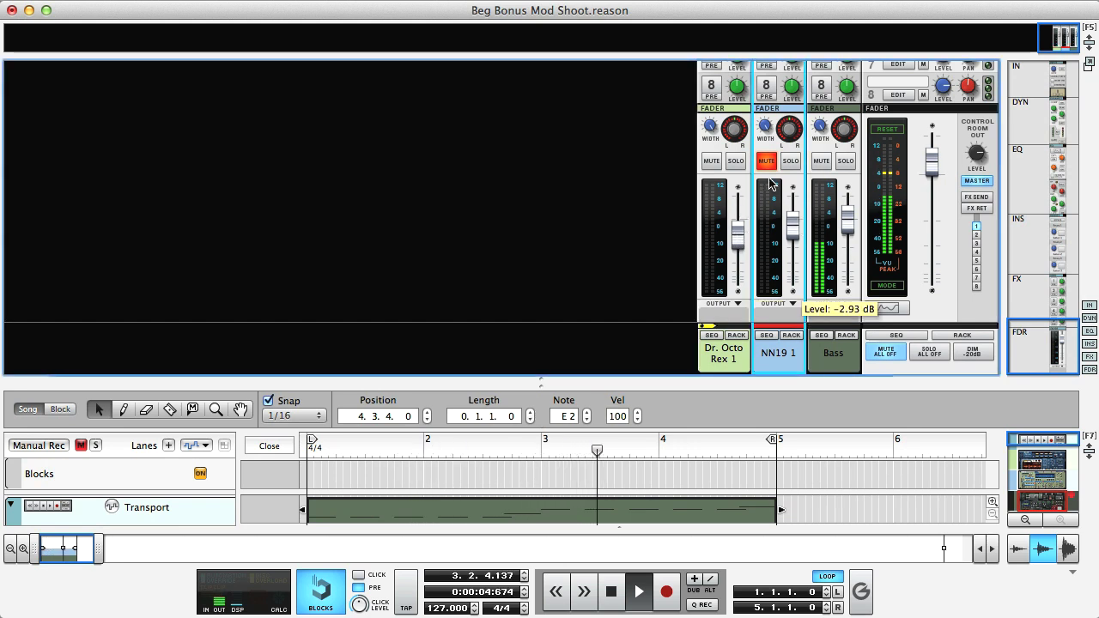
{"action": "left_click", "coordinate": [768, 162]}
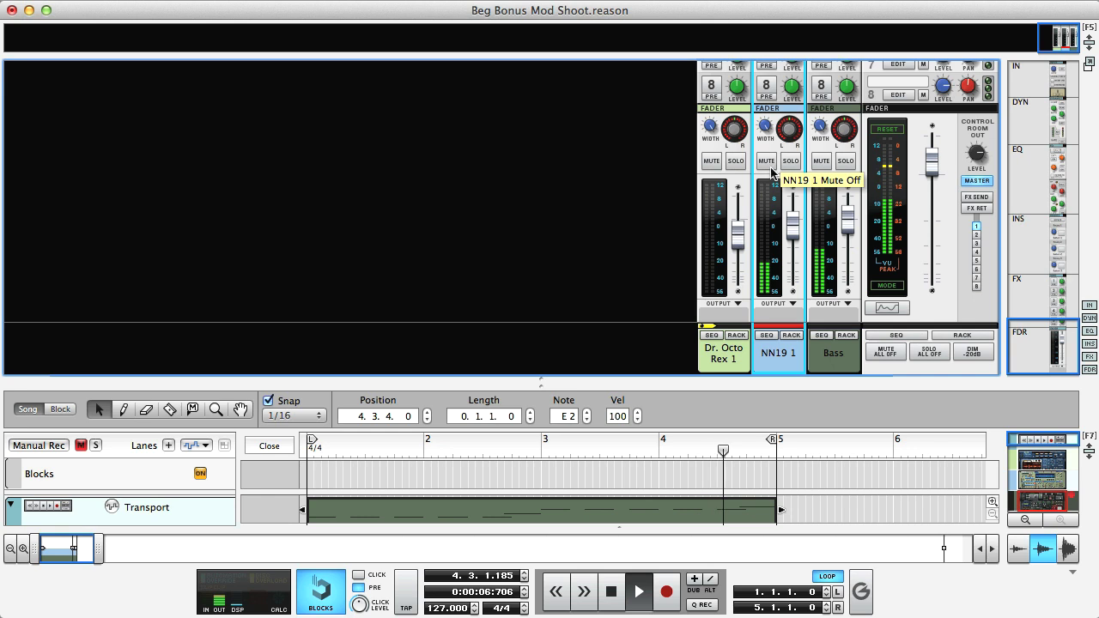
{"action": "left_click_drag", "start_coordinate": [792, 222], "coordinate": [795, 229]}
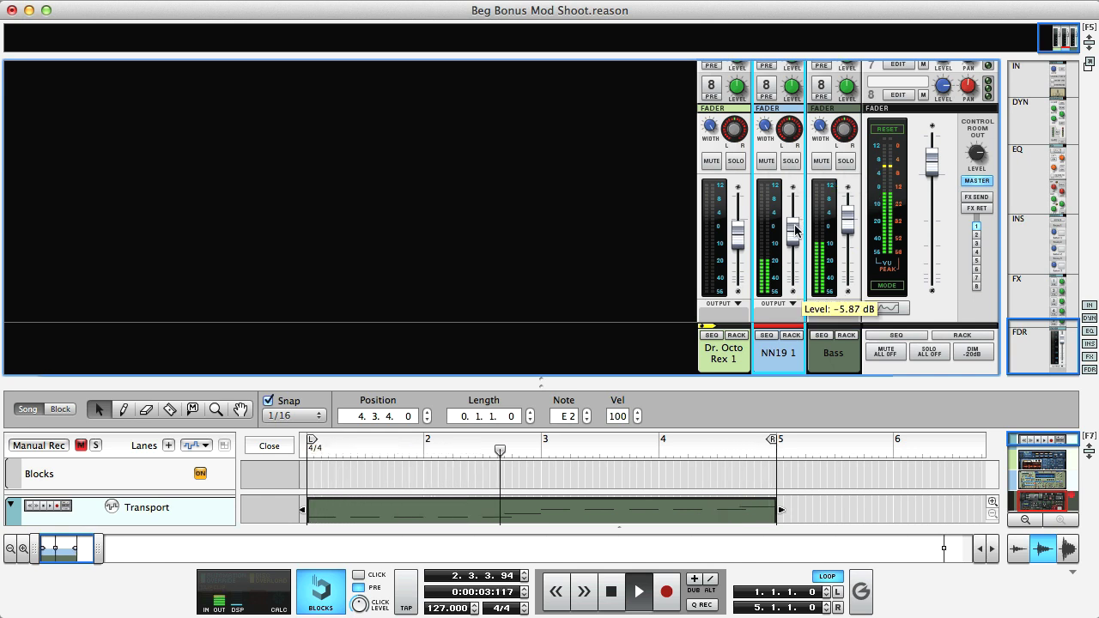
{"action": "left_click_drag", "start_coordinate": [795, 229], "coordinate": [847, 236]}
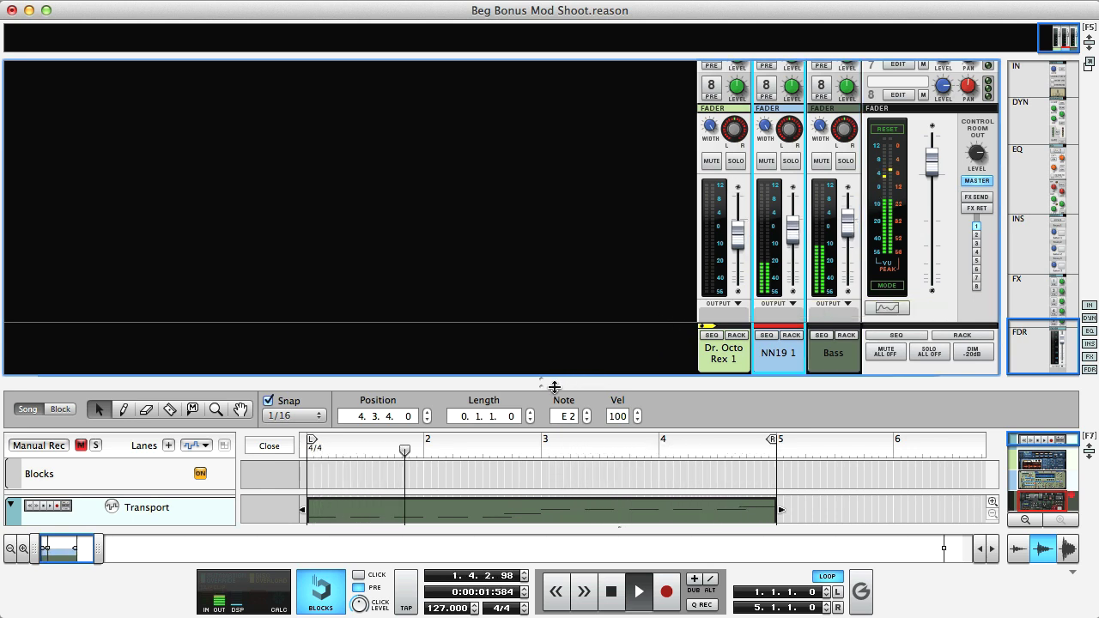
Hide the mixer, unmute the Dr. Octo Rex 1 track, and stop playback.
{"action": "left_click_drag", "start_coordinate": [554, 387], "coordinate": [539, 77]}
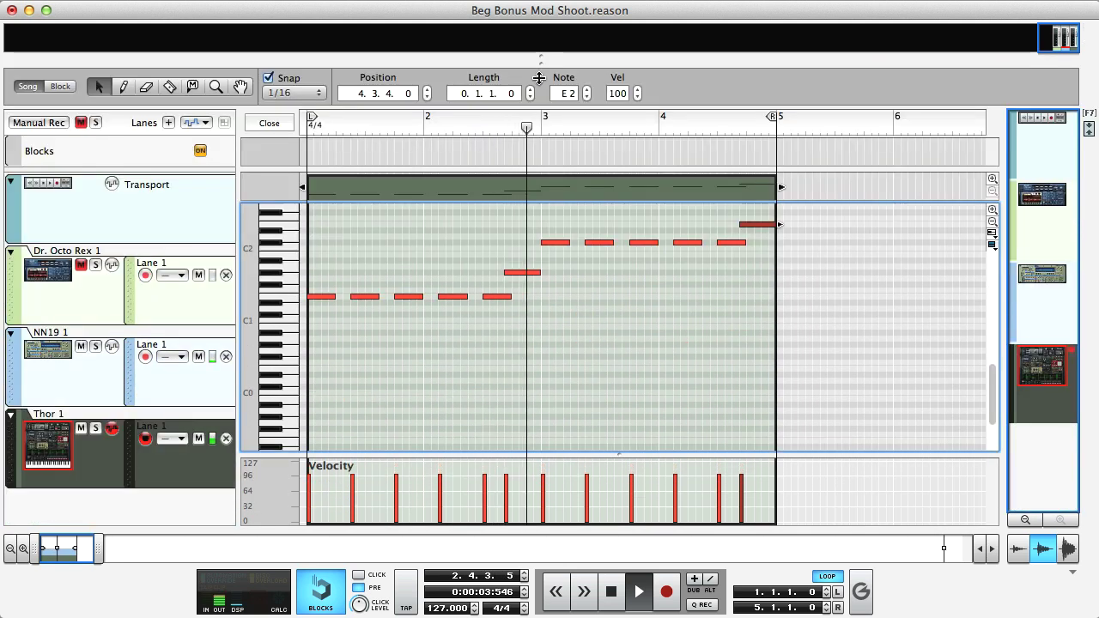
{"action": "left_click", "coordinate": [83, 267]}
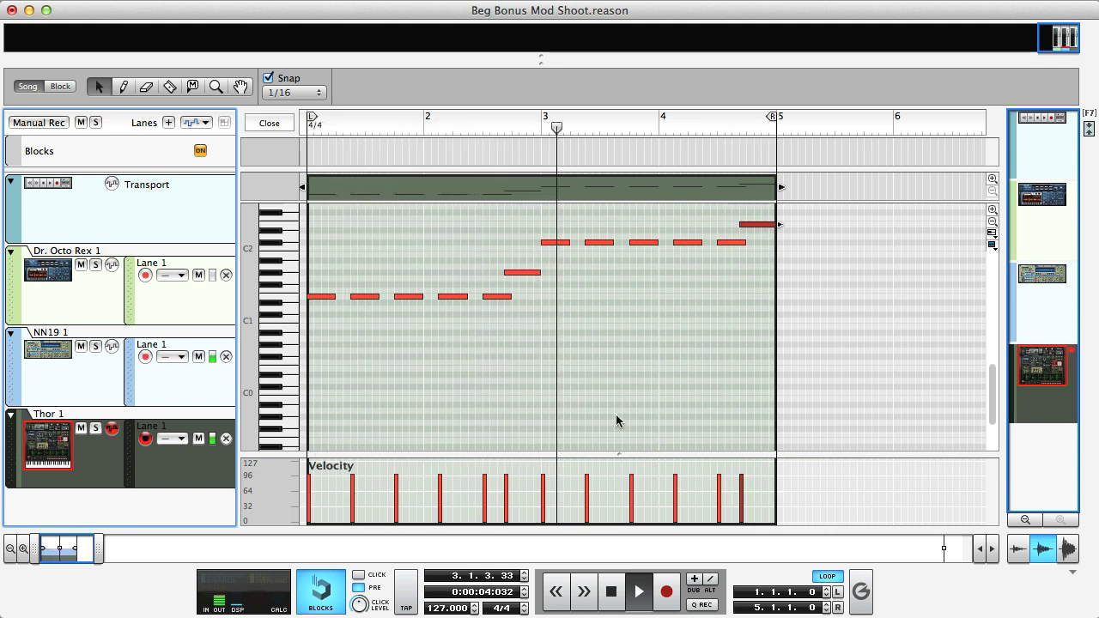
{"action": "key", "text": "space"}
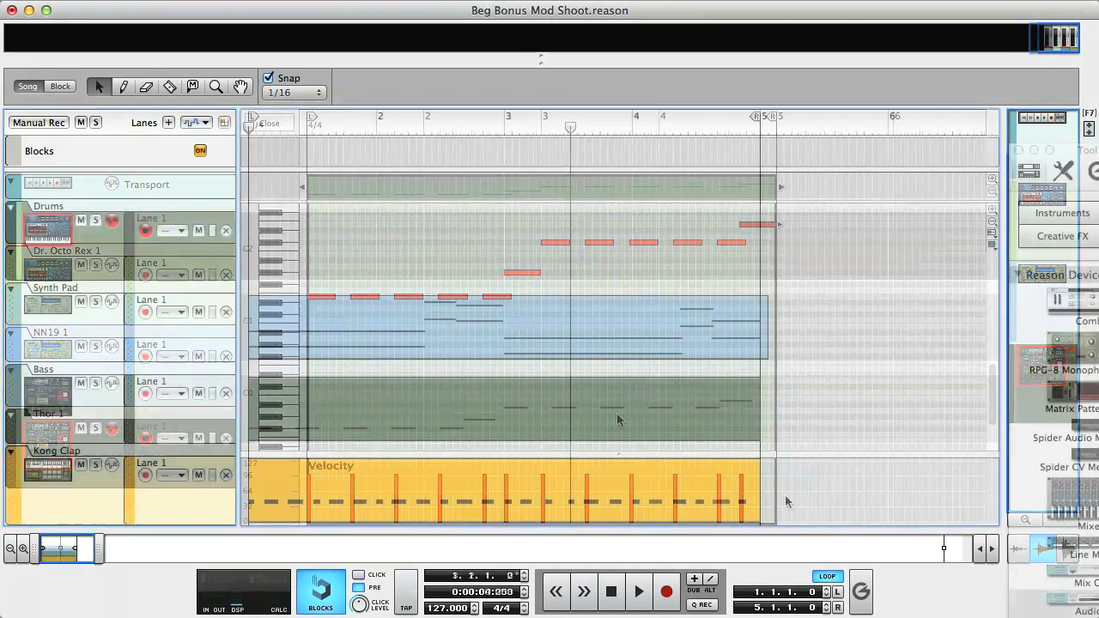
Solo the Kong Clap track, start playback, and zoom in on its snare hits in the editor.
{"action": "left_click", "coordinate": [534, 479]}
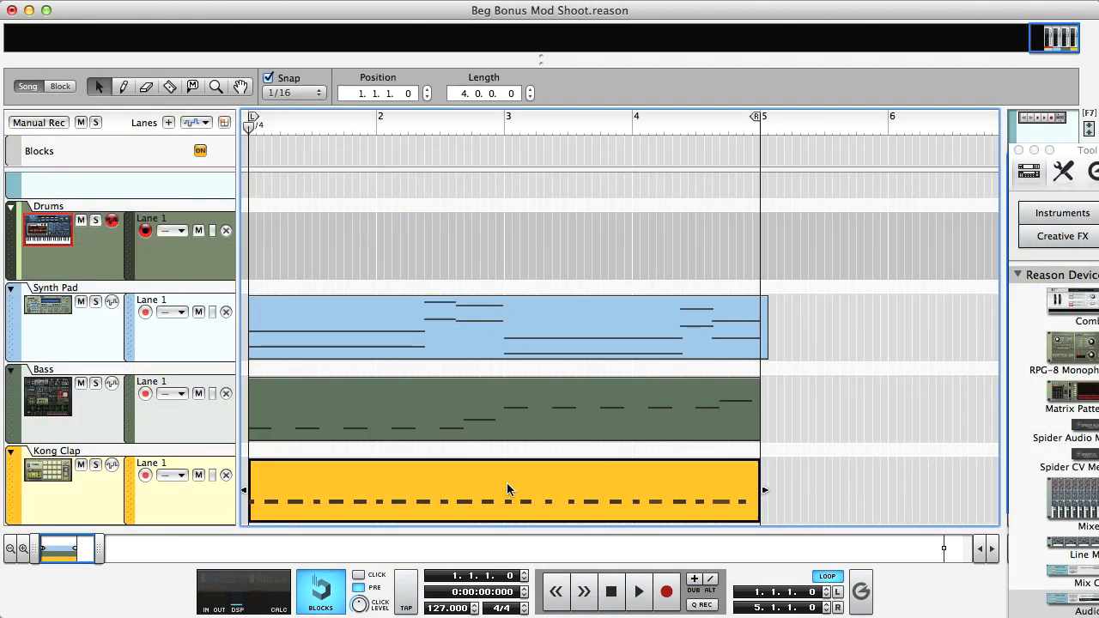
{"action": "left_click", "coordinate": [95, 466]}
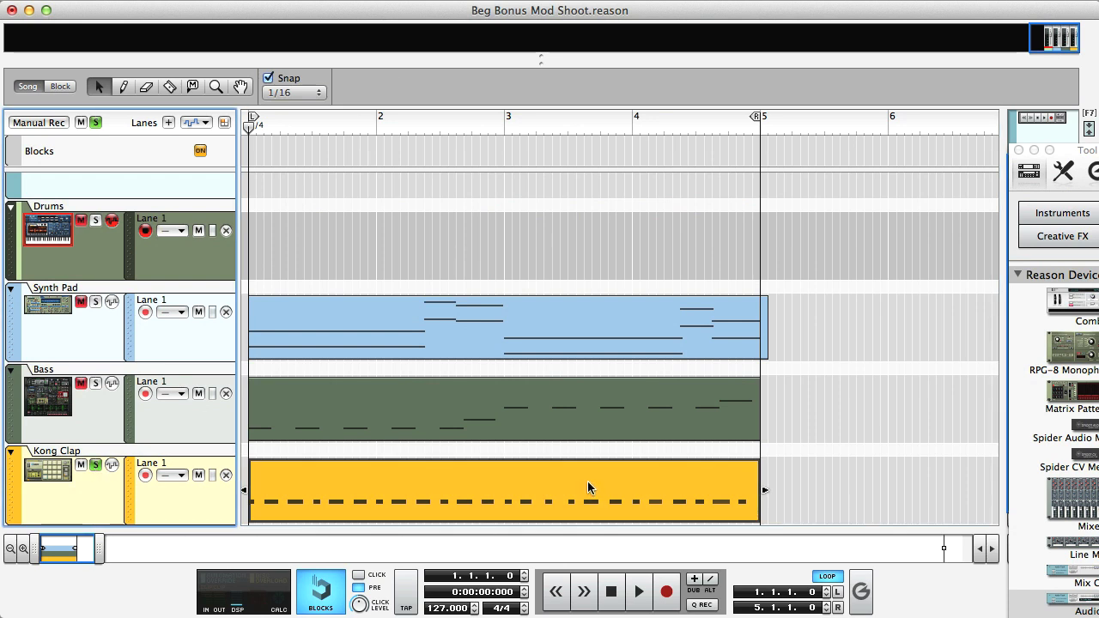
{"action": "key", "text": "space"}
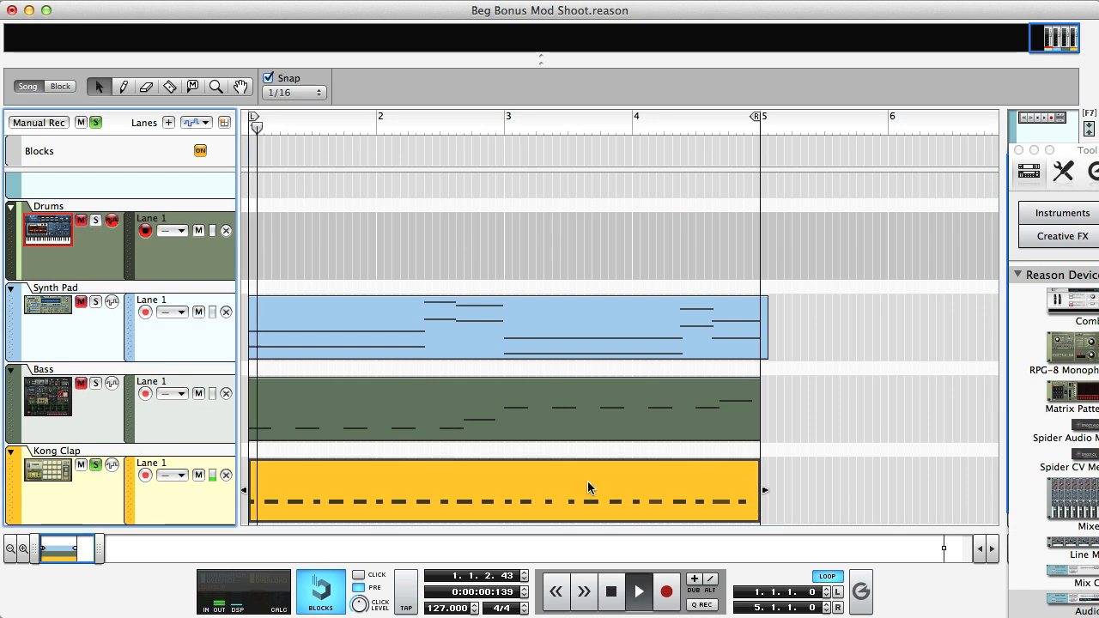
{"action": "double_click", "coordinate": [345, 492]}
{"action": "key", "text": "y"}
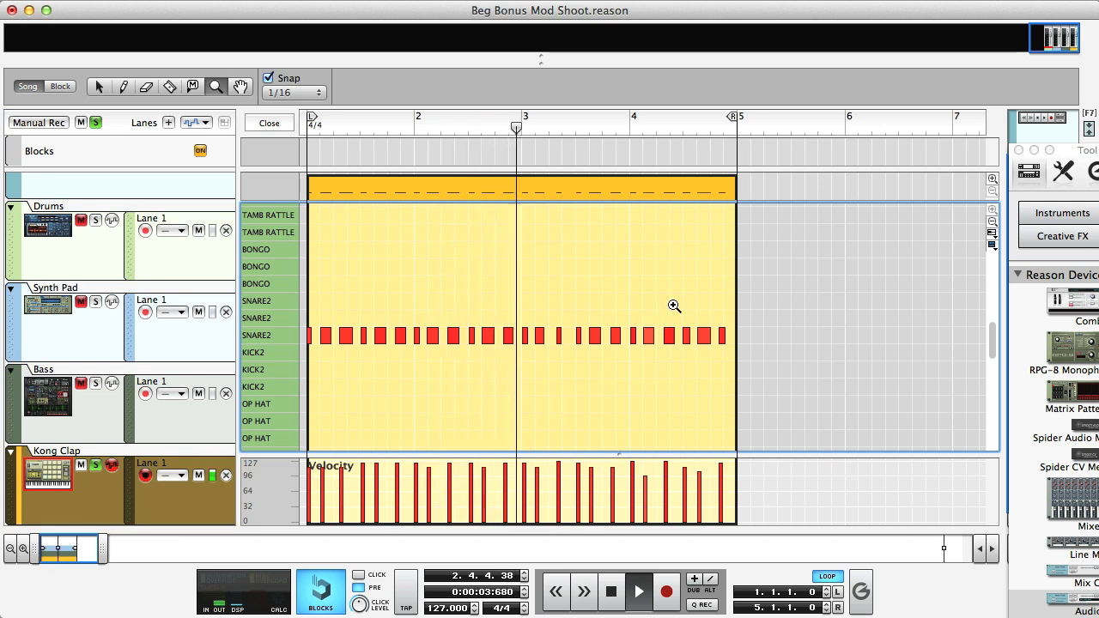
{"action": "left_click_drag", "start_coordinate": [589, 313], "coordinate": [665, 363]}
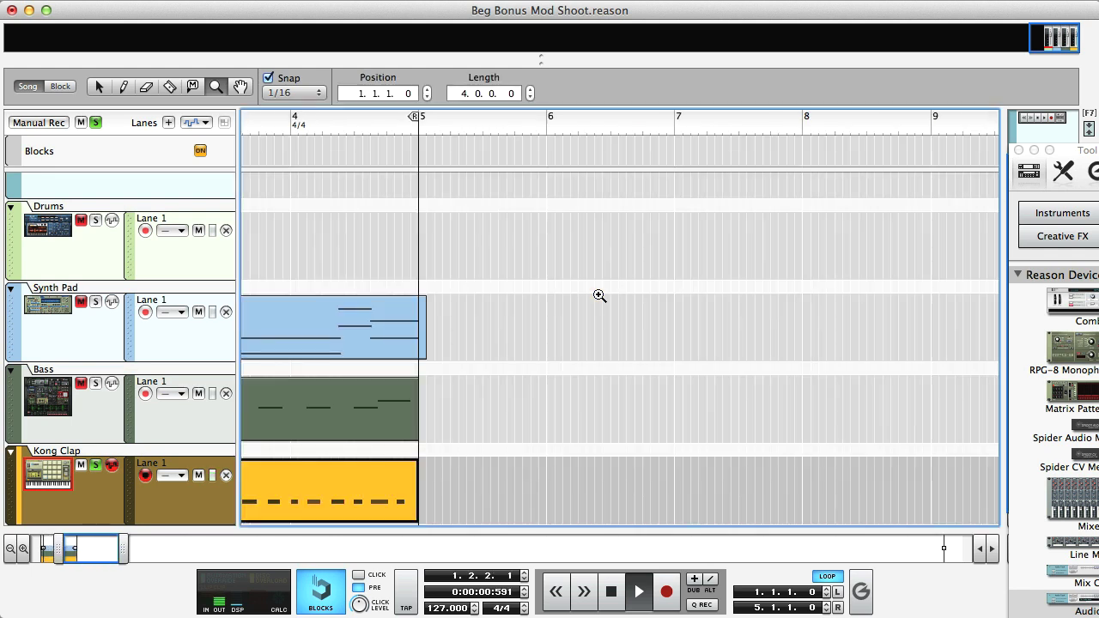
Return to the arrangement, zoom the timeline in, switch to the Arrow tool and stop playback.
{"action": "key", "text": "super+e"}
{"action": "left_click", "coordinate": [431, 386]}
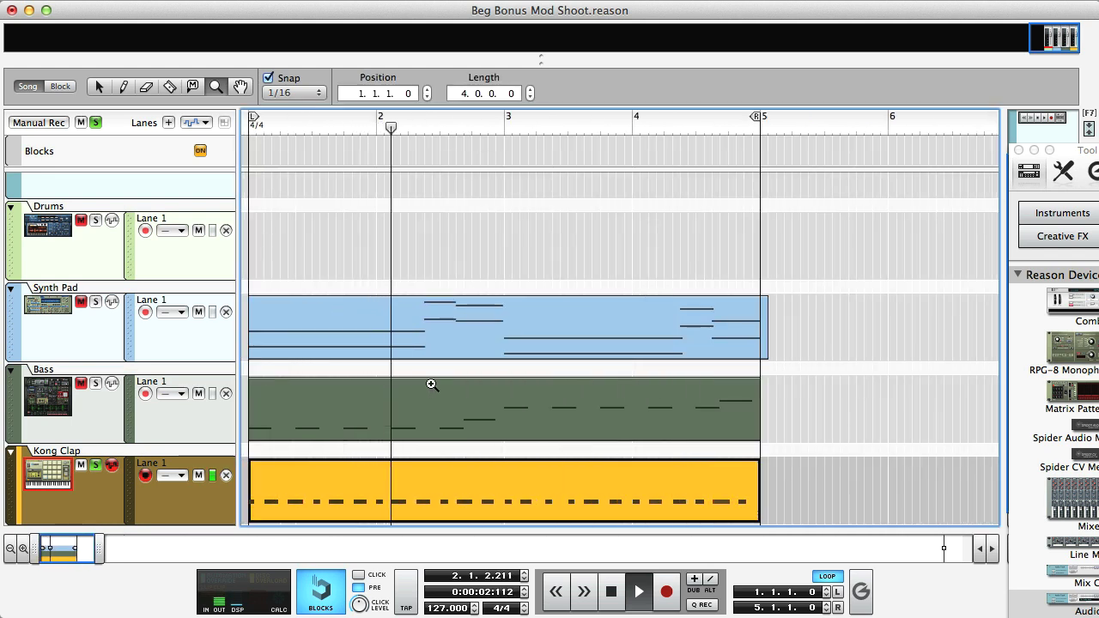
{"action": "key", "text": "q"}
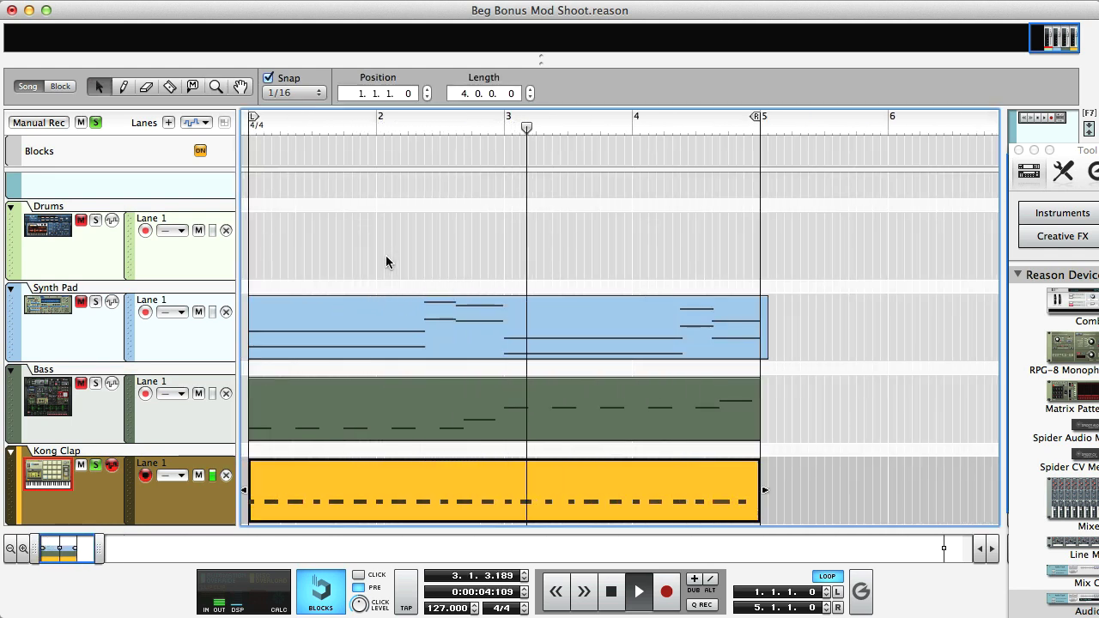
{"action": "key", "text": "space"}
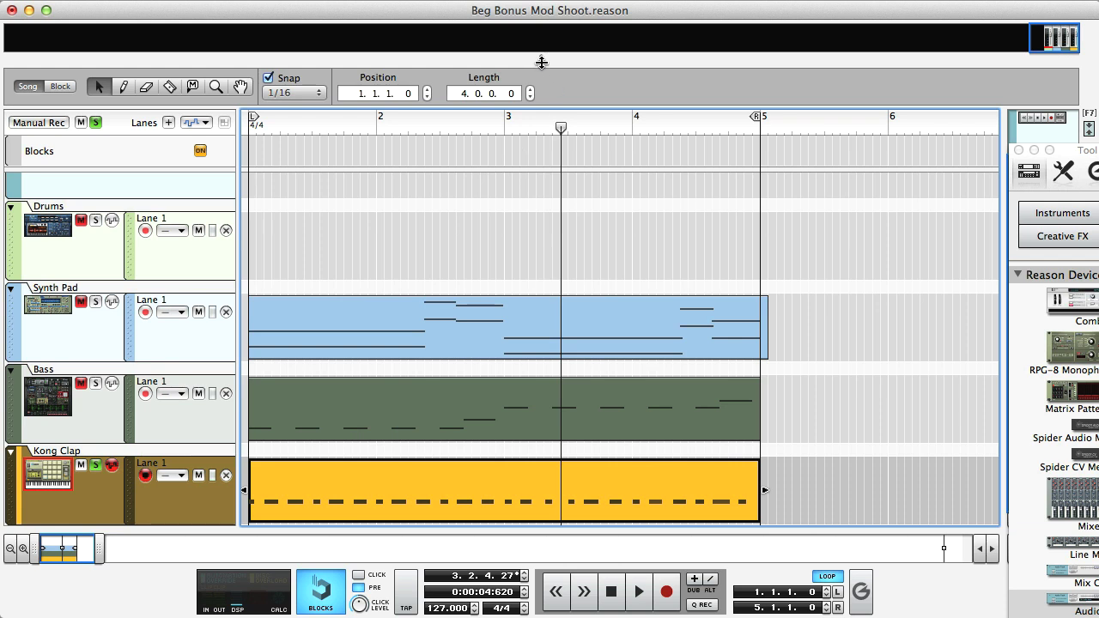
Show the device rack and fold the Kong Clap device into a thin strip.
{"action": "left_click_drag", "start_coordinate": [541, 62], "coordinate": [554, 405]}
{"action": "scroll", "coordinate": [529, 239], "scroll_direction": "up", "scroll_amount": 5}
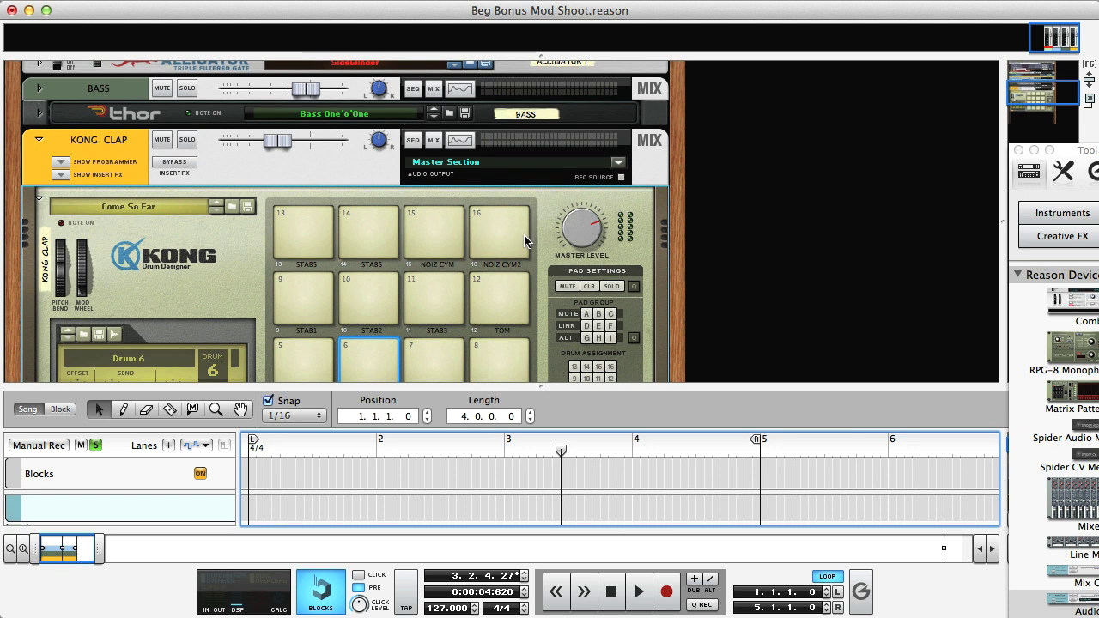
{"action": "left_click", "coordinate": [622, 178]}
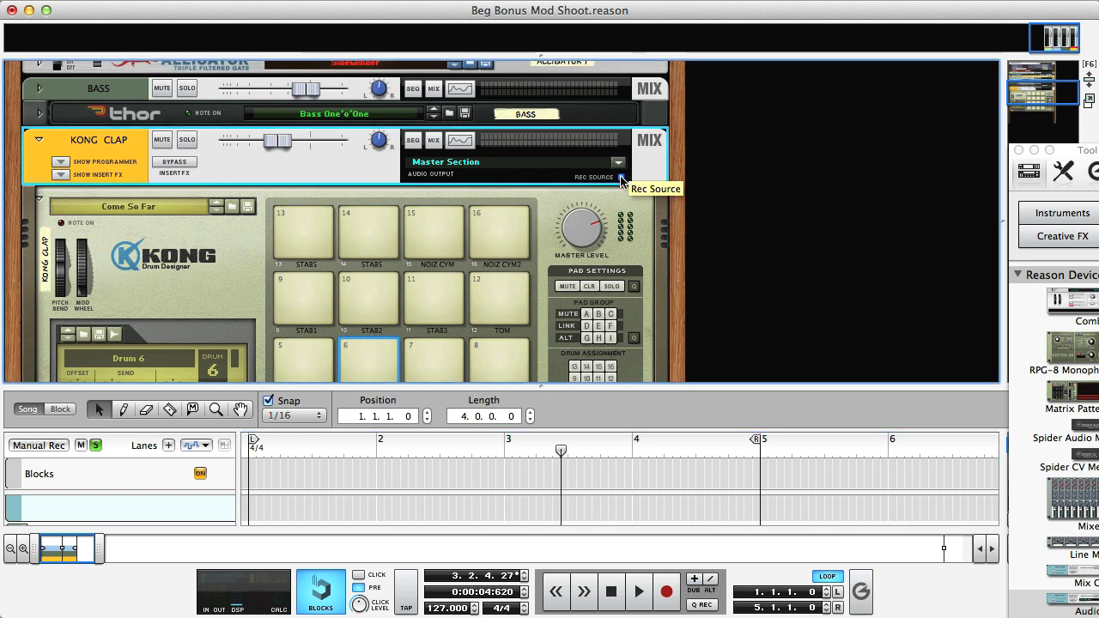
{"action": "left_click", "coordinate": [39, 198]}
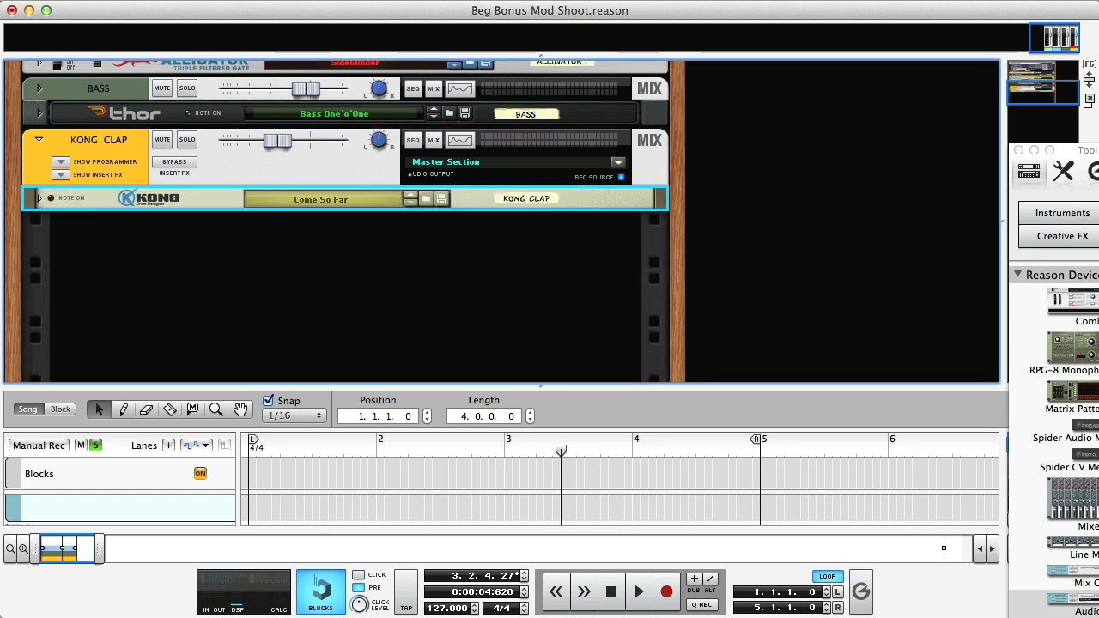
Add Audio Track 1 to the rack with its input set to KONG CLAP Left.
{"action": "left_click_drag", "start_coordinate": [1065, 605], "coordinate": [395, 306]}
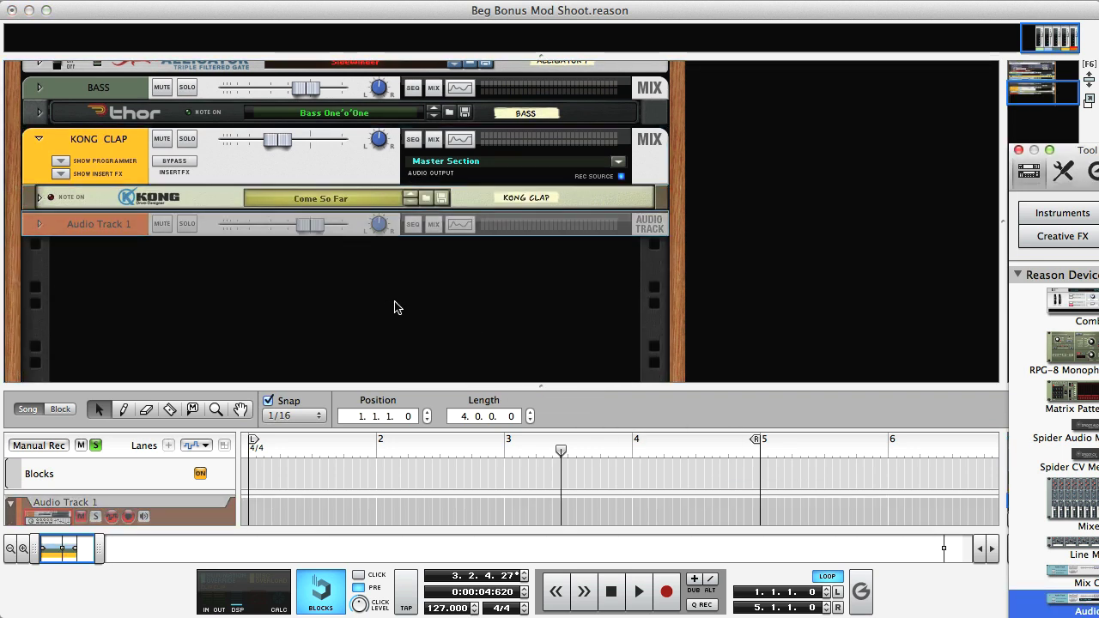
{"action": "left_click", "coordinate": [38, 223]}
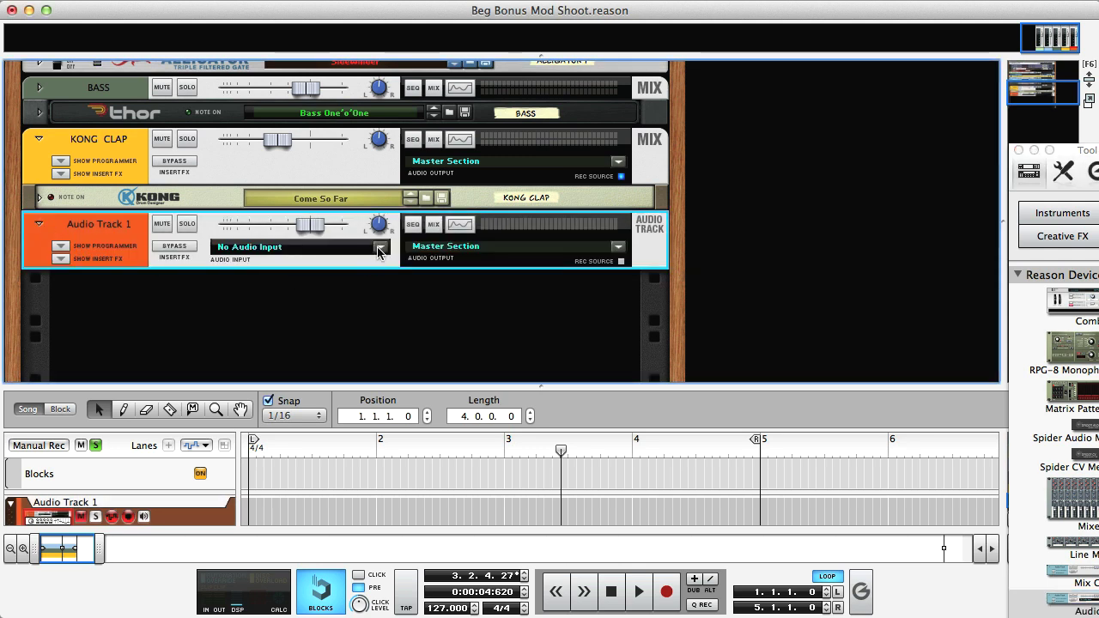
{"action": "left_click", "coordinate": [379, 249]}
{"action": "left_click", "coordinate": [431, 331]}
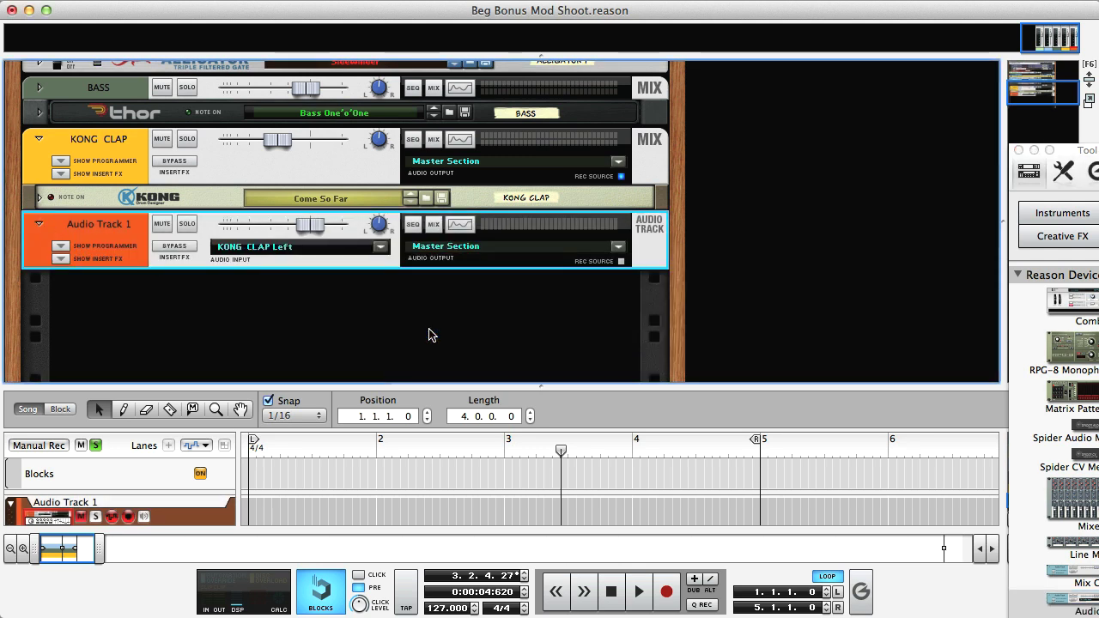
Rewind to the song start and record the clap onto the audio track.
{"action": "left_click", "coordinate": [612, 594]}
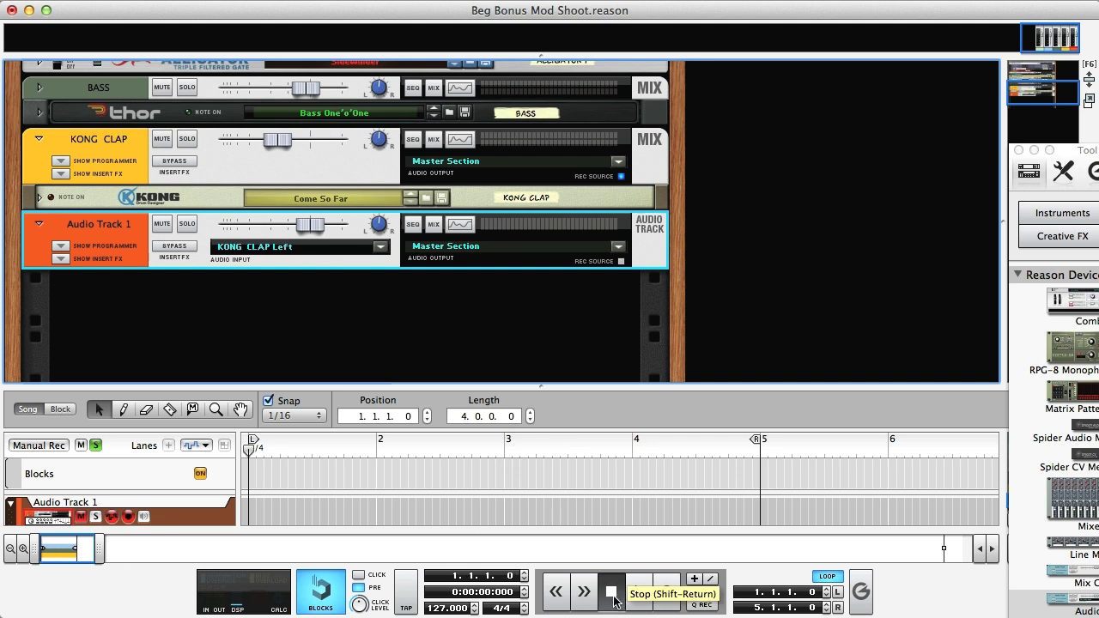
{"action": "left_click", "coordinate": [665, 592]}
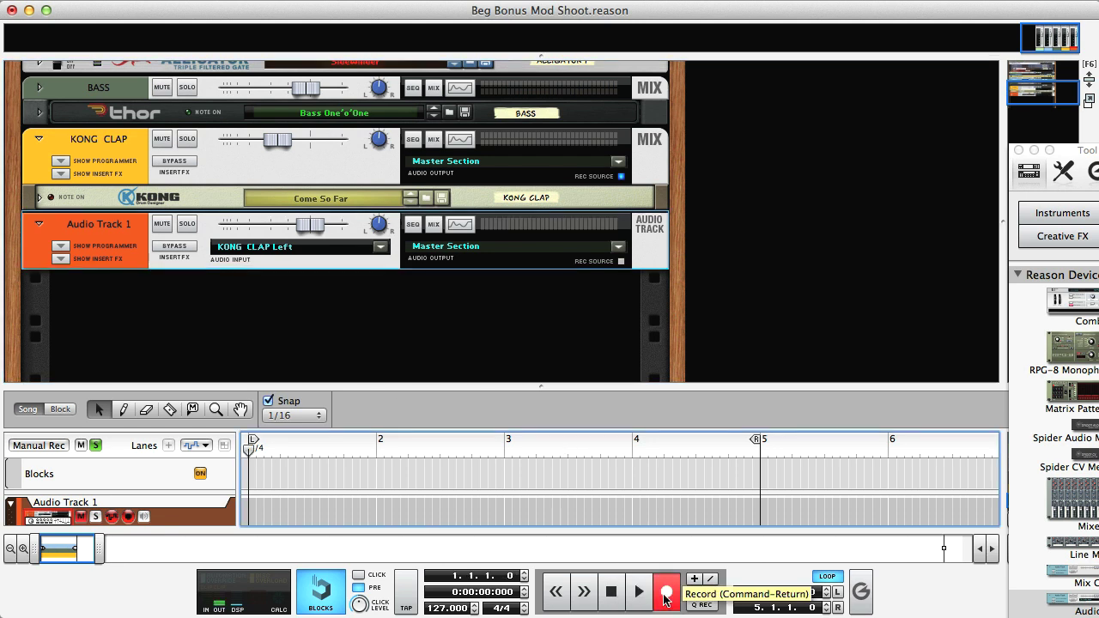
{"action": "left_click_drag", "start_coordinate": [506, 386], "coordinate": [497, 229]}
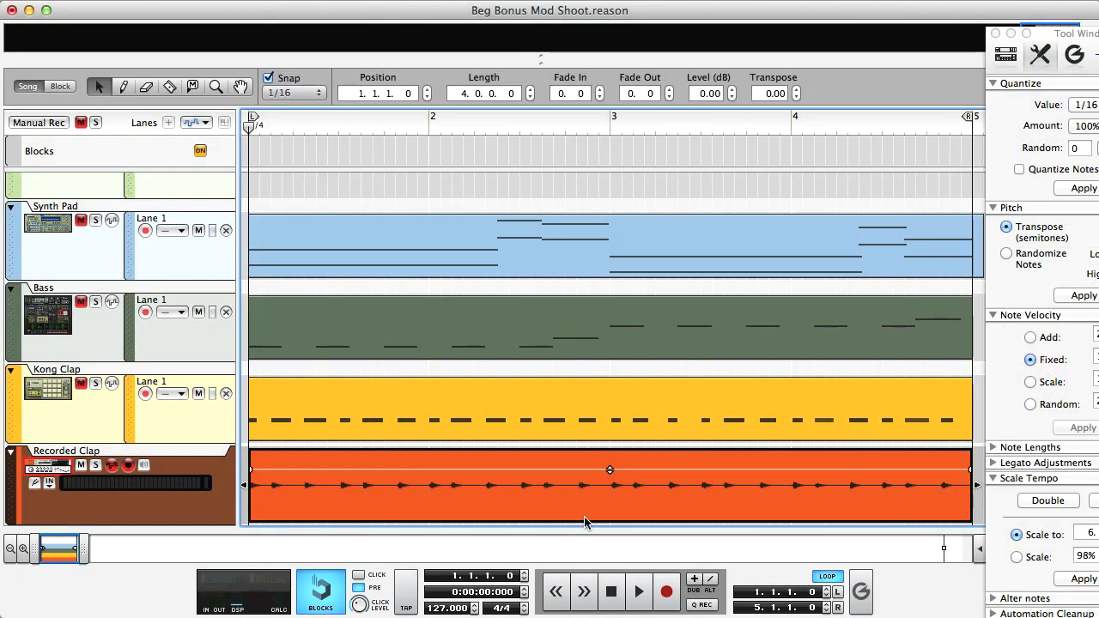
Open the Recorded Clap clip and try moving a slice marker earlier and later, undoing both moves.
{"action": "double_click", "coordinate": [482, 505]}
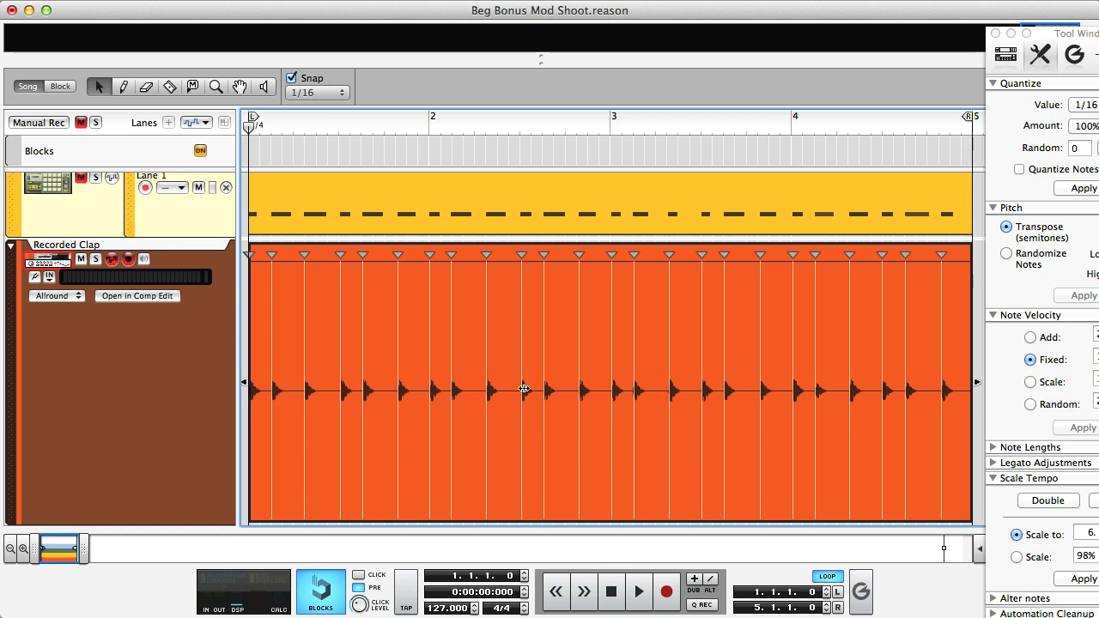
{"action": "mouse_move", "coordinate": [487, 375]}
{"action": "left_mouse_down"}
{"action": "mouse_move", "coordinate": [461, 376]}
{"action": "mouse_move", "coordinate": [501, 375]}
{"action": "mouse_move", "coordinate": [468, 383]}
{"action": "left_mouse_up"}
{"action": "key", "text": "ctrl+z"}
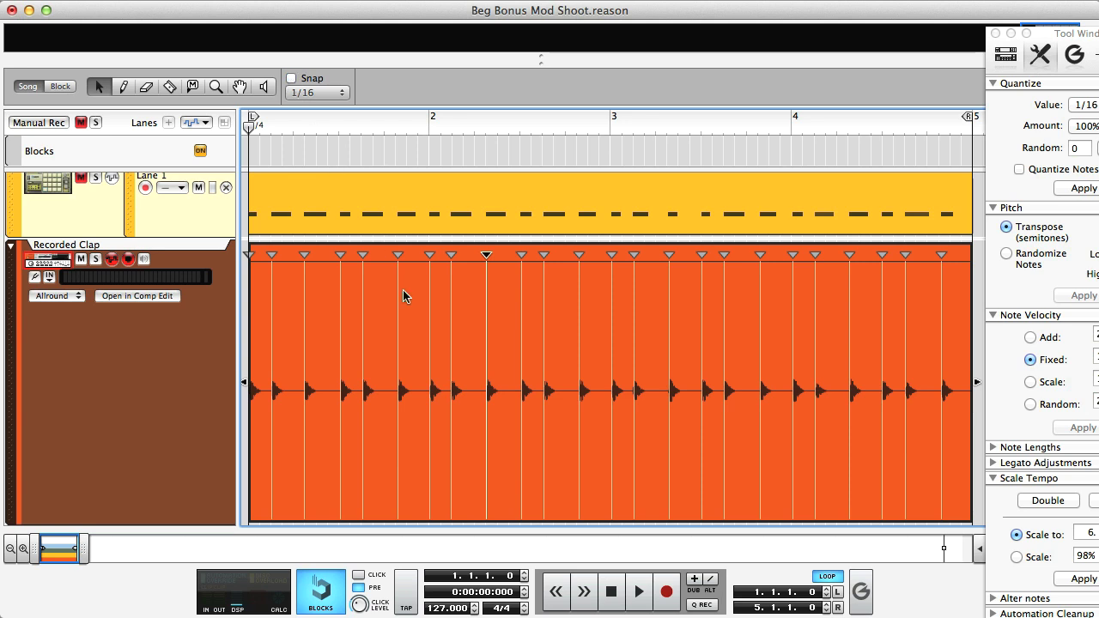
{"action": "mouse_move", "coordinate": [487, 353]}
{"action": "left_mouse_down"}
{"action": "mouse_move", "coordinate": [498, 358]}
{"action": "mouse_move", "coordinate": [475, 358]}
{"action": "mouse_move", "coordinate": [501, 357]}
{"action": "left_mouse_up"}
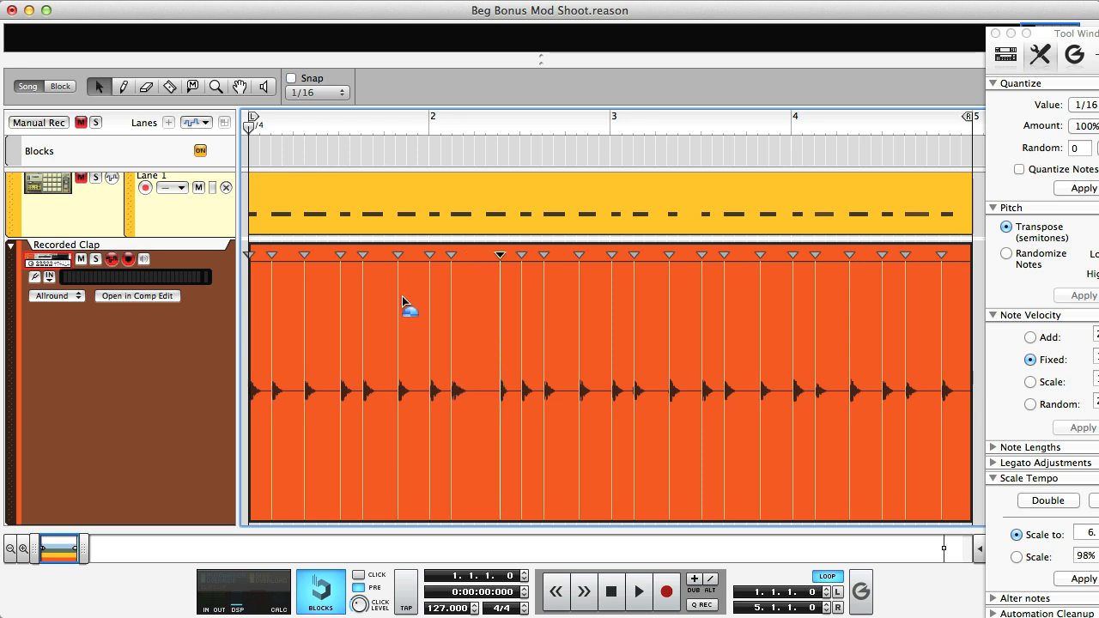
{"action": "key", "text": "ctrl+z"}
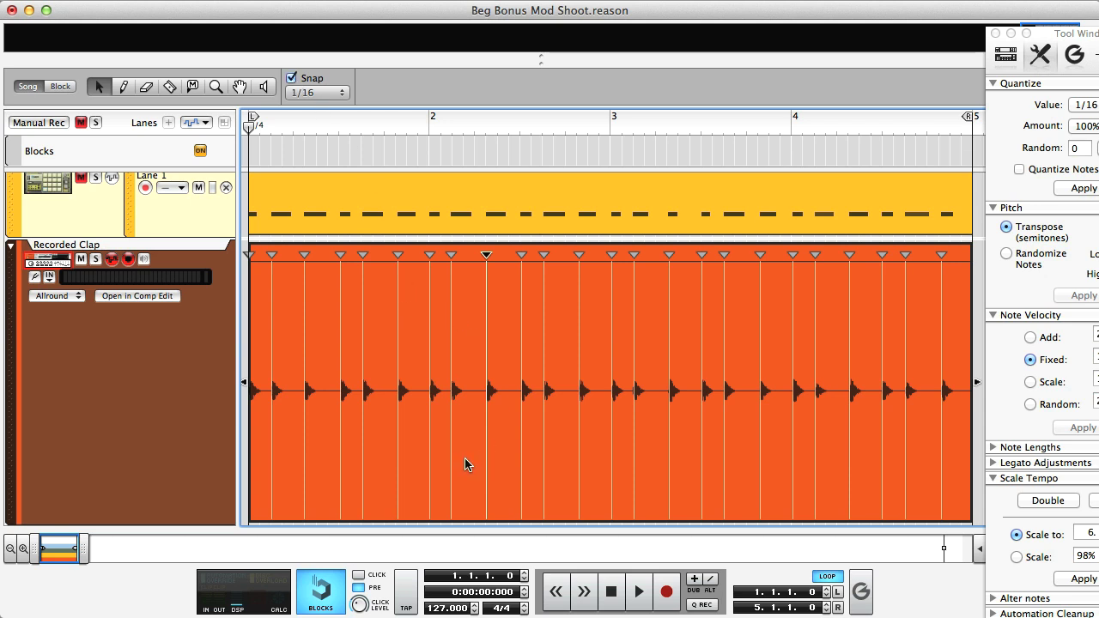
Try shifting an earlier slice marker later, then undo the shift.
{"action": "left_click", "coordinate": [364, 359]}
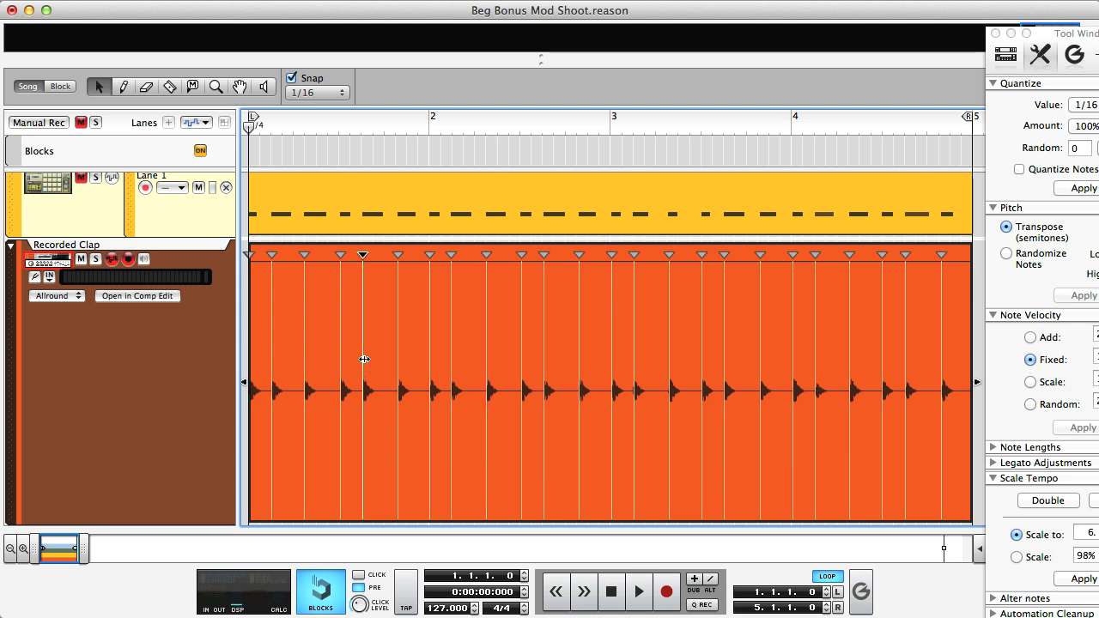
{"action": "left_click_drag", "start_coordinate": [364, 358], "coordinate": [383, 363]}
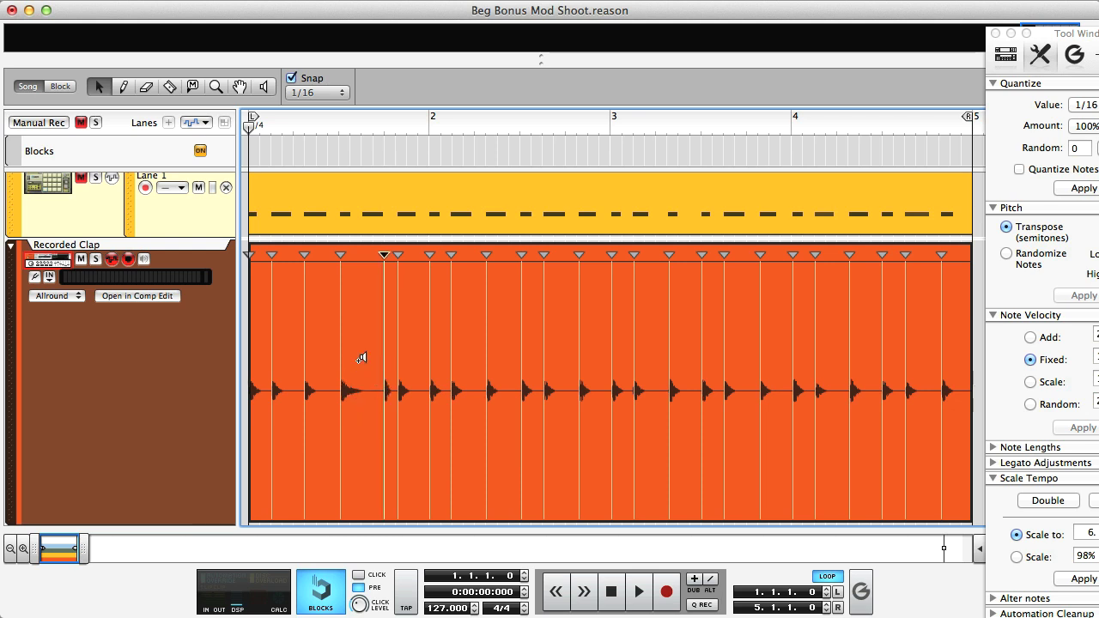
{"action": "key", "text": "super+z"}
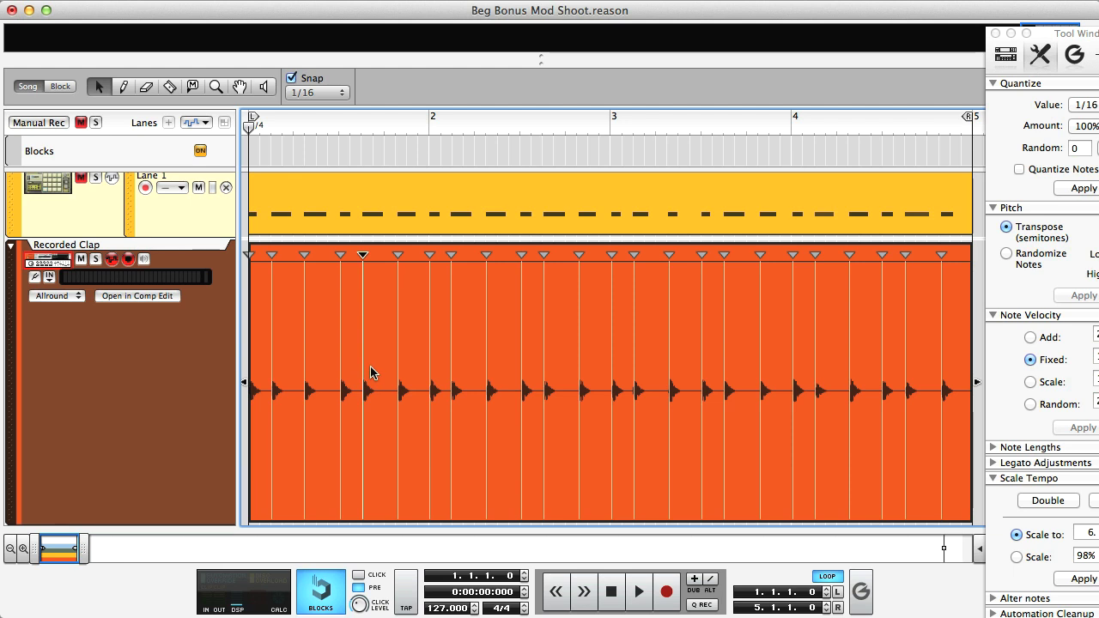
{"action": "key", "text": "w"}
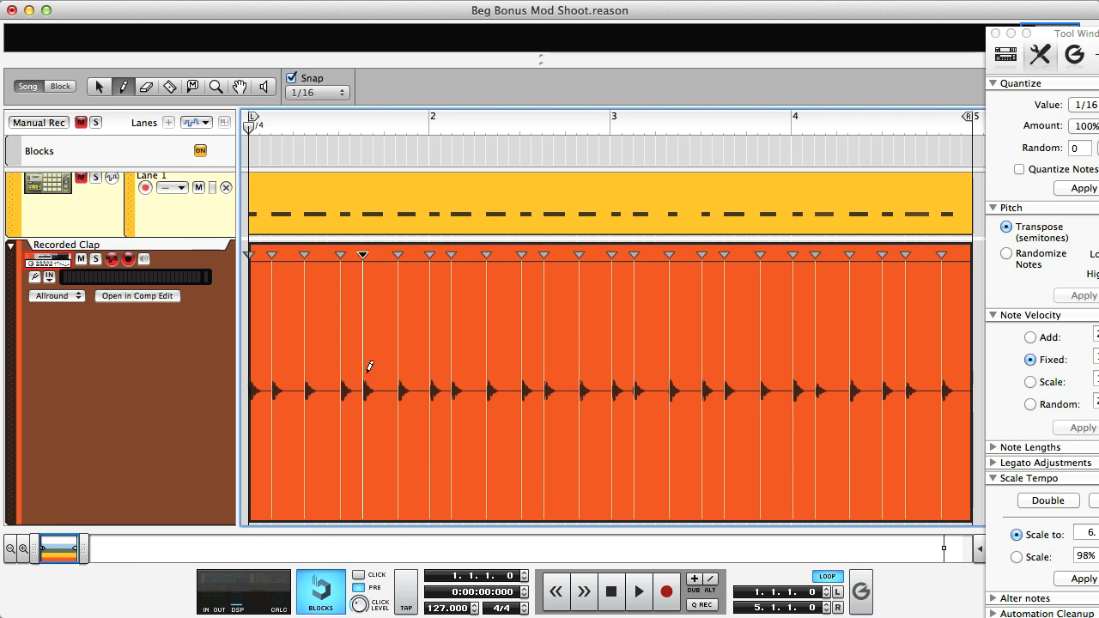
{"action": "left_click", "coordinate": [352, 329]}
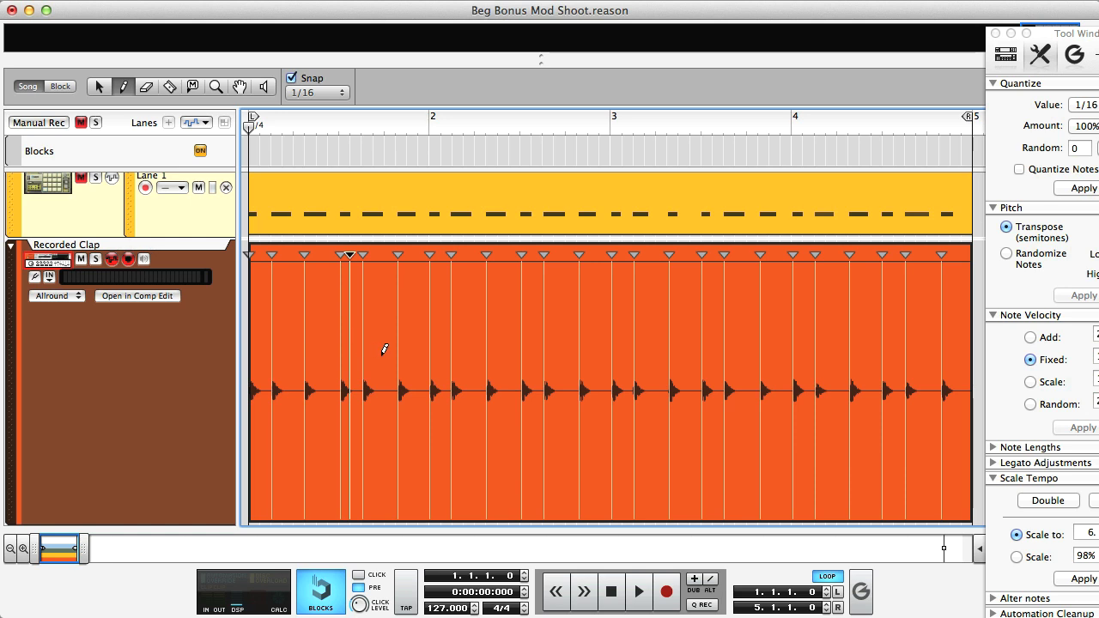
{"action": "key", "text": "q"}
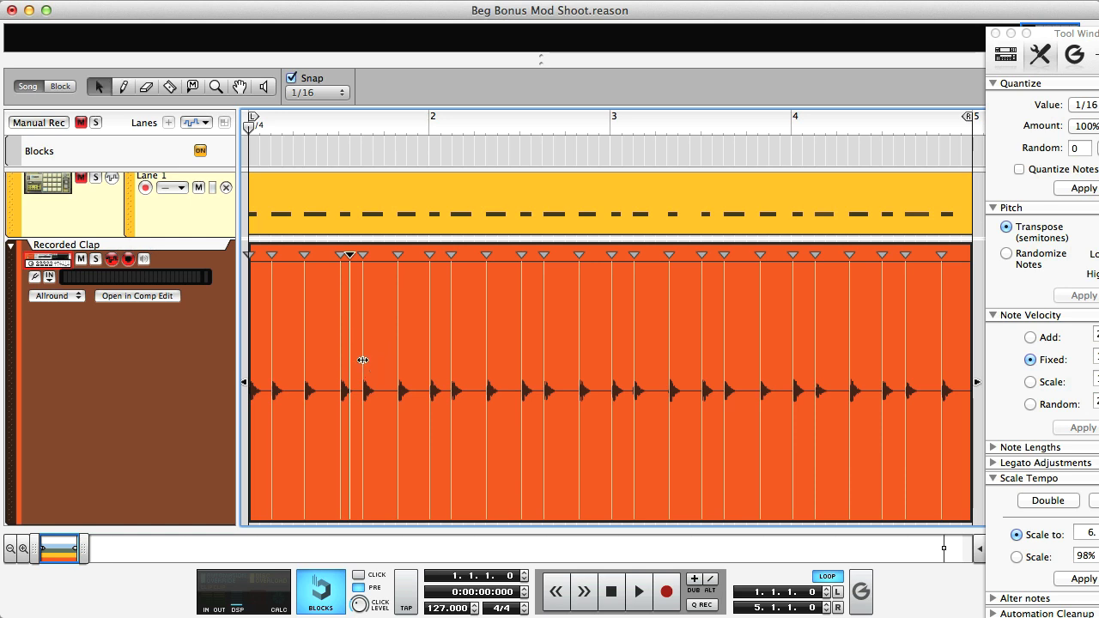
{"action": "left_click_drag", "start_coordinate": [362, 359], "coordinate": [375, 362]}
{"action": "left_click_drag", "start_coordinate": [428, 418], "coordinate": [385, 376]}
{"action": "key", "text": "e"}
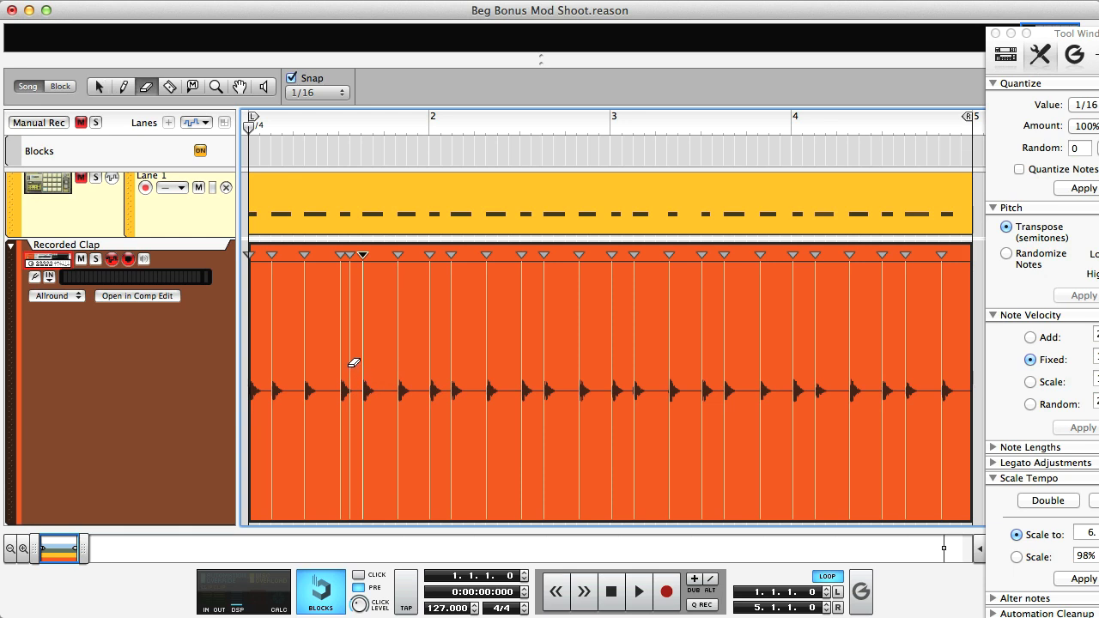
{"action": "left_click", "coordinate": [352, 364]}
{"action": "key", "text": "w"}
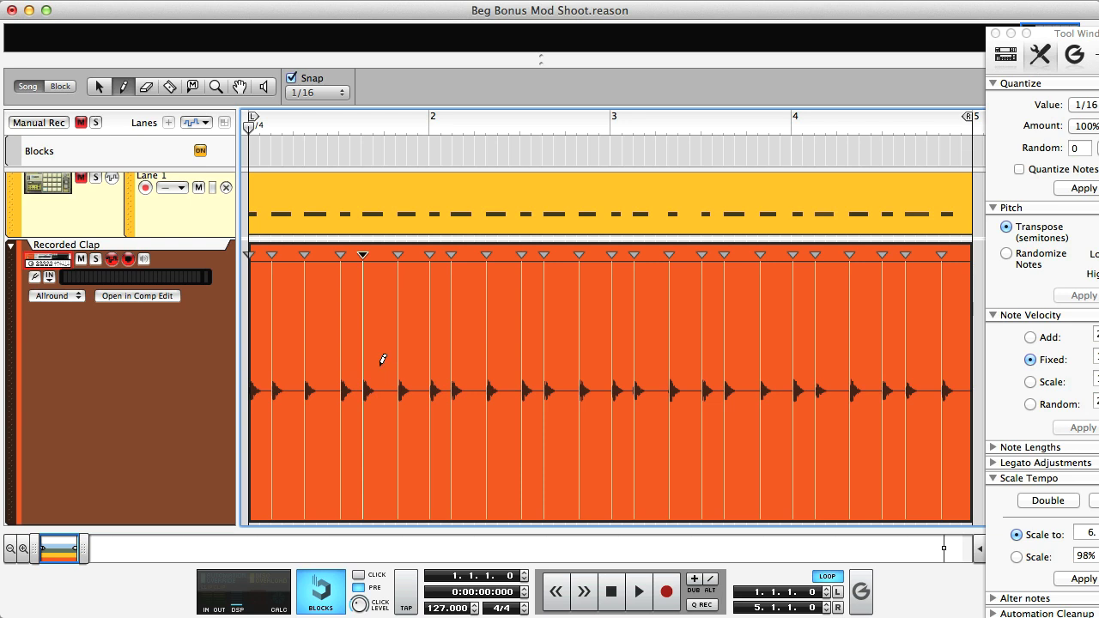
{"action": "key", "text": "q"}
Select the recorded clap clip and quantize it to 1/16 at 100% strength.
{"action": "left_click", "coordinate": [624, 376]}
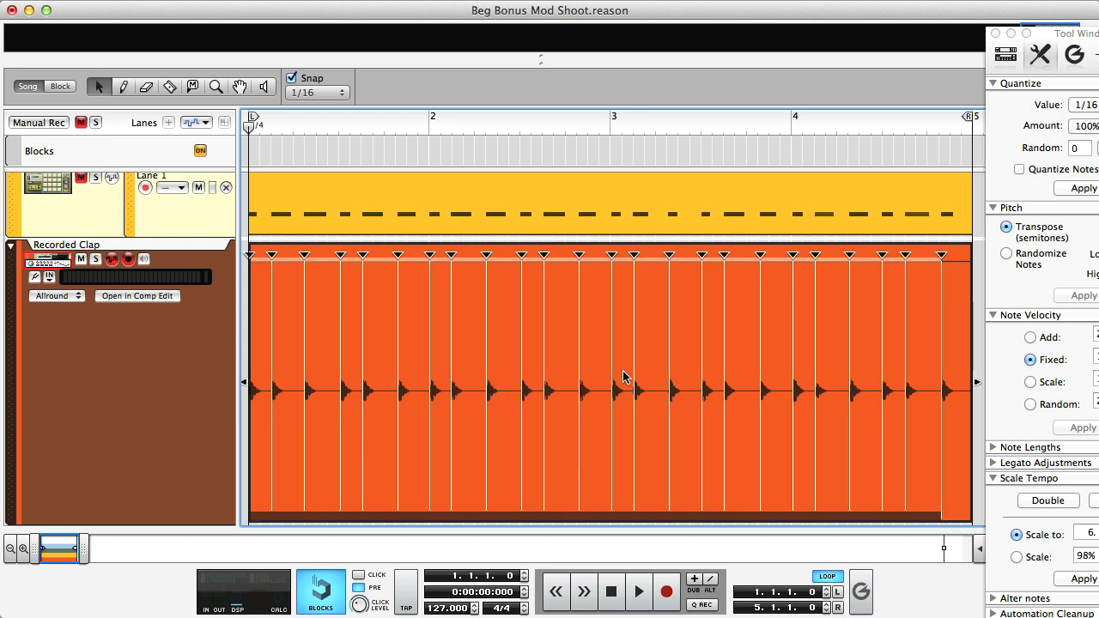
{"action": "left_click_drag", "start_coordinate": [1093, 33], "coordinate": [986, 41]}
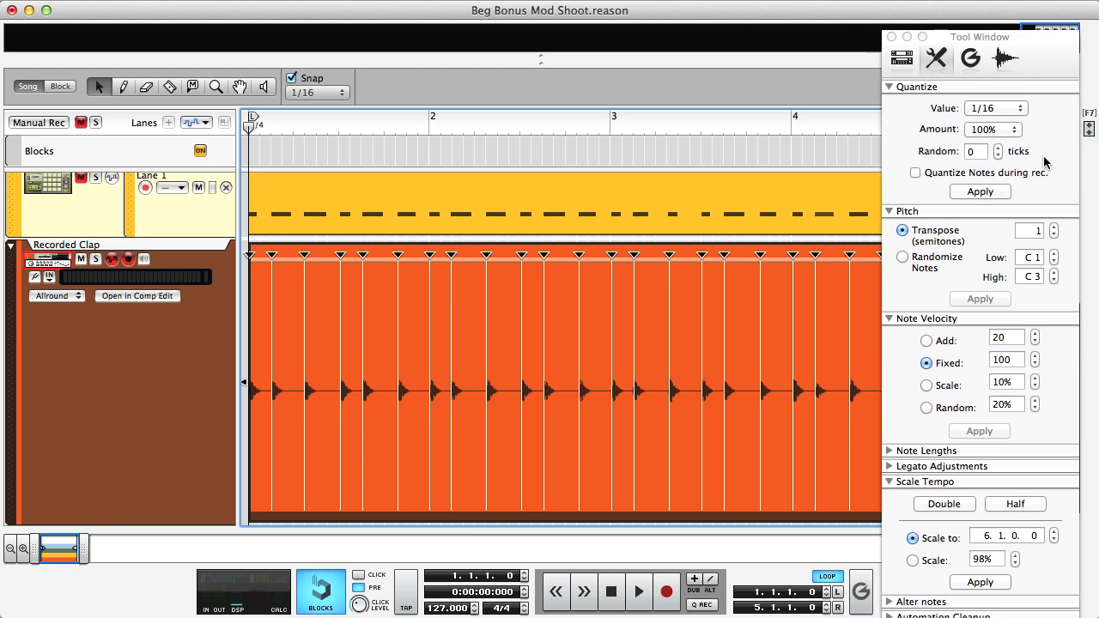
{"action": "left_click", "coordinate": [991, 193]}
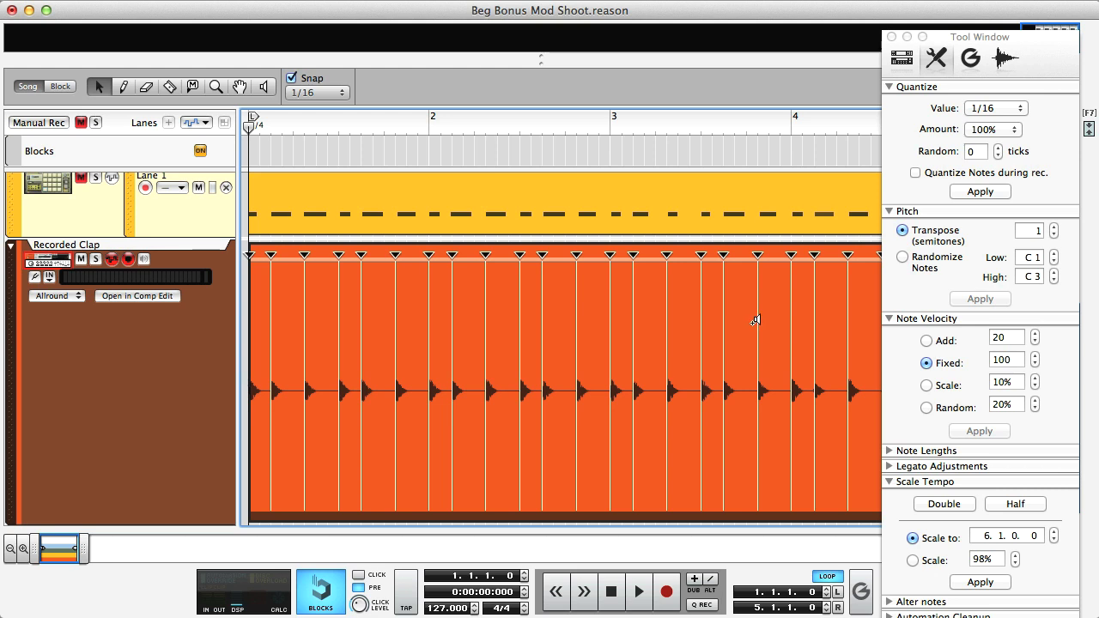
{"action": "key", "text": "super+y"}
Quantize the clap again at 50% strength.
{"action": "left_click", "coordinate": [1013, 129]}
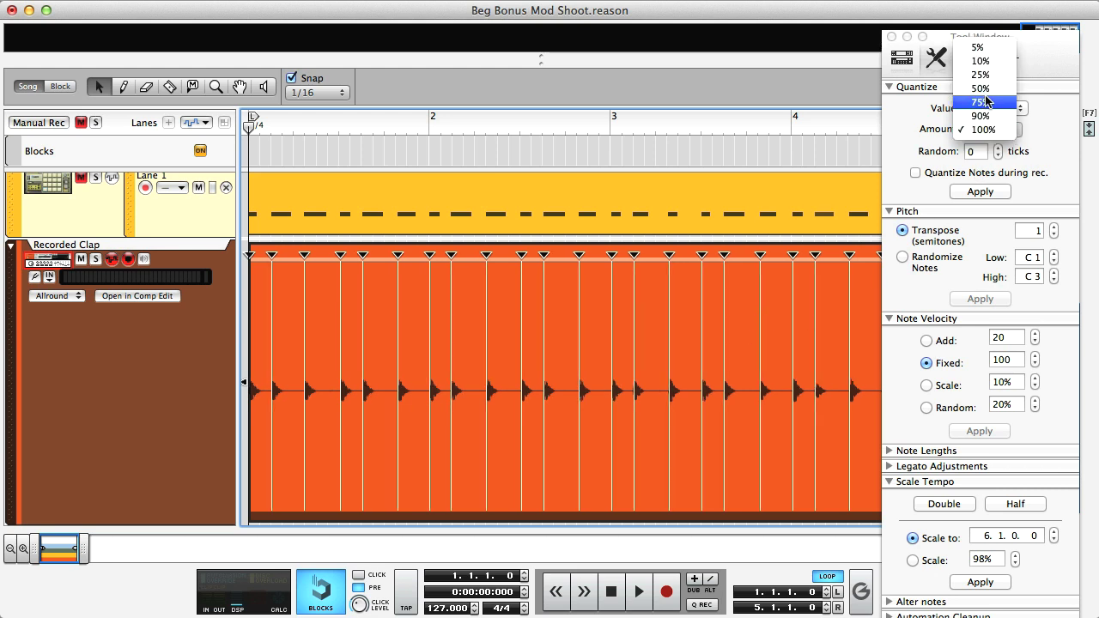
{"action": "left_click", "coordinate": [1006, 89]}
{"action": "left_click", "coordinate": [983, 193]}
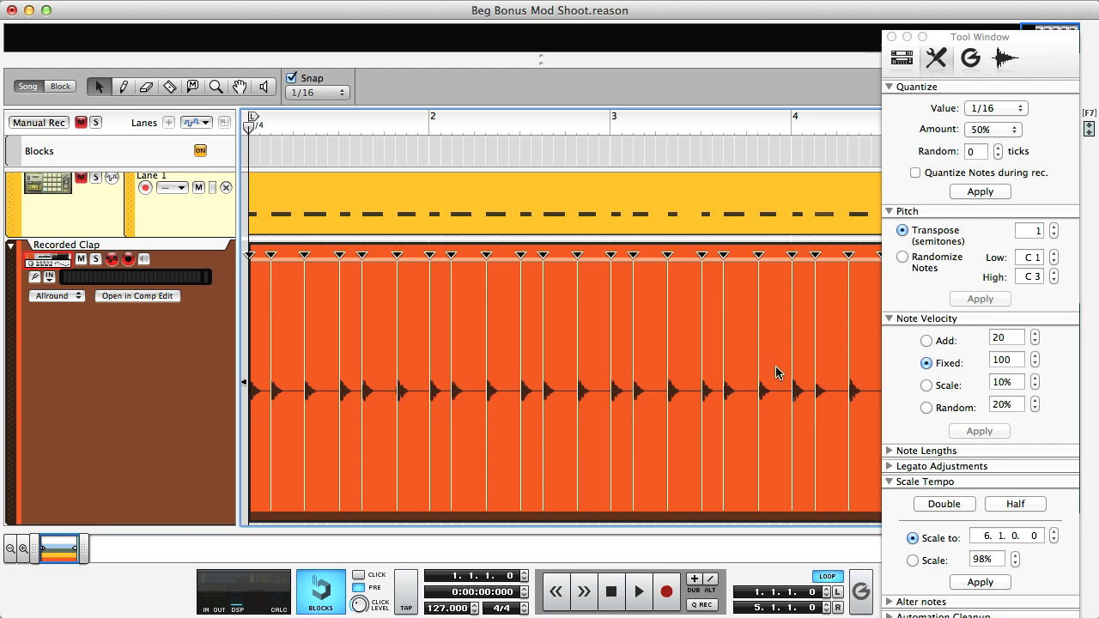
{"action": "key", "text": "super+k"}
Set quantize to Shuffle at 100% strength, apply it, and show the ReGroove Mixer.
{"action": "left_click", "coordinate": [999, 110]}
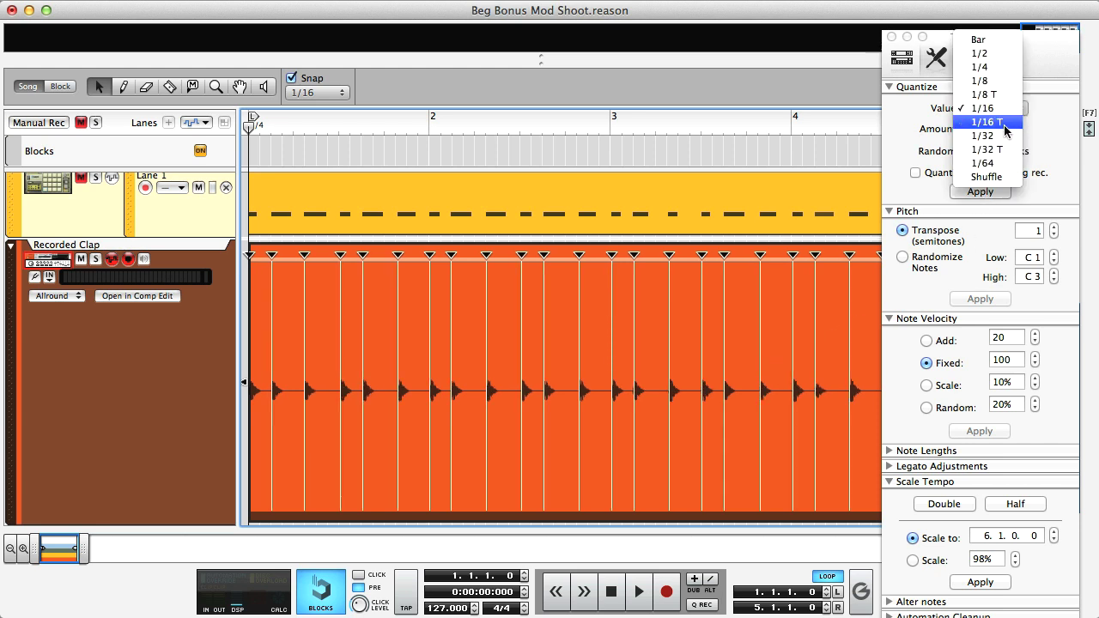
{"action": "left_click", "coordinate": [1001, 176]}
{"action": "left_click", "coordinate": [998, 131]}
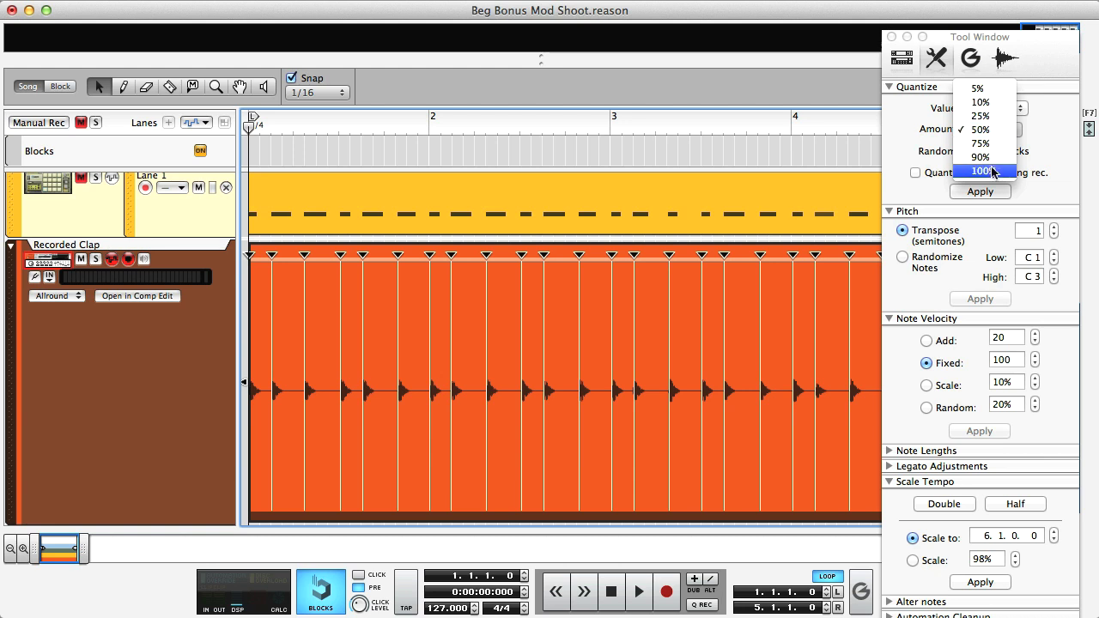
{"action": "left_click", "coordinate": [996, 175]}
{"action": "left_click", "coordinate": [981, 193]}
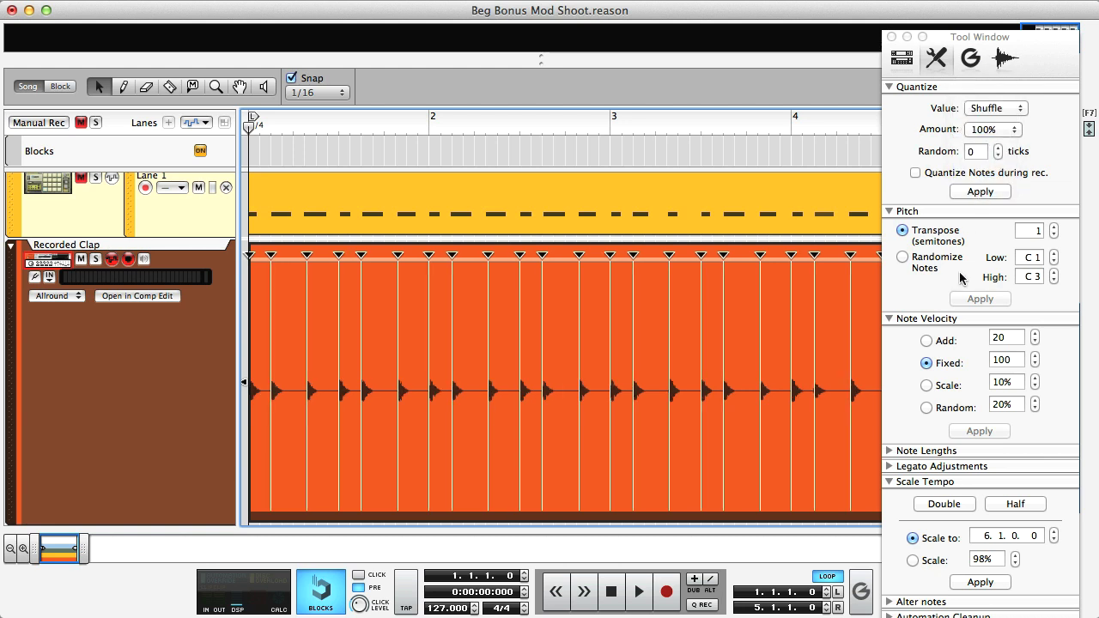
{"action": "left_click", "coordinate": [859, 591]}
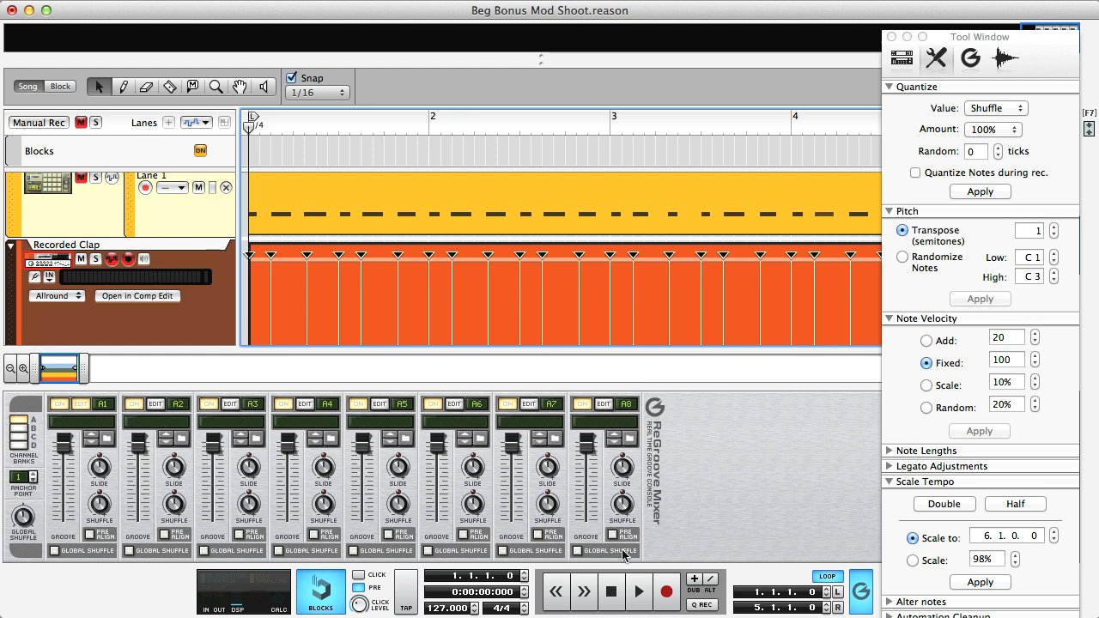
Play the loop, raise Global Shuffle to about 71%, and apply Shuffle quantize to the clap notes.
{"action": "key", "text": "space"}
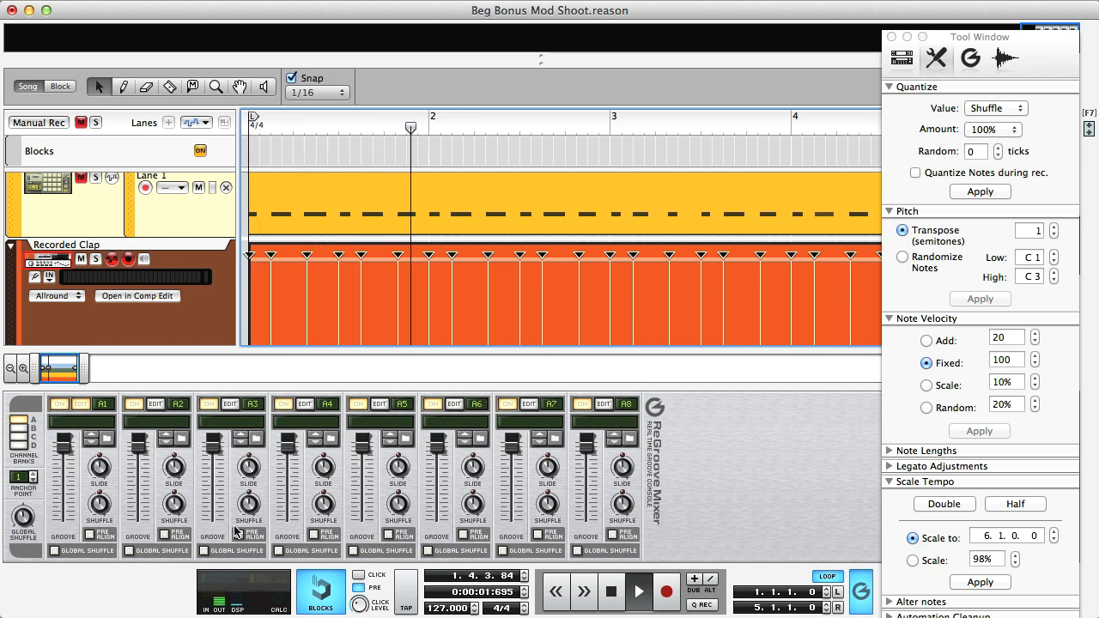
{"action": "left_click_drag", "start_coordinate": [22, 518], "coordinate": [18, 499]}
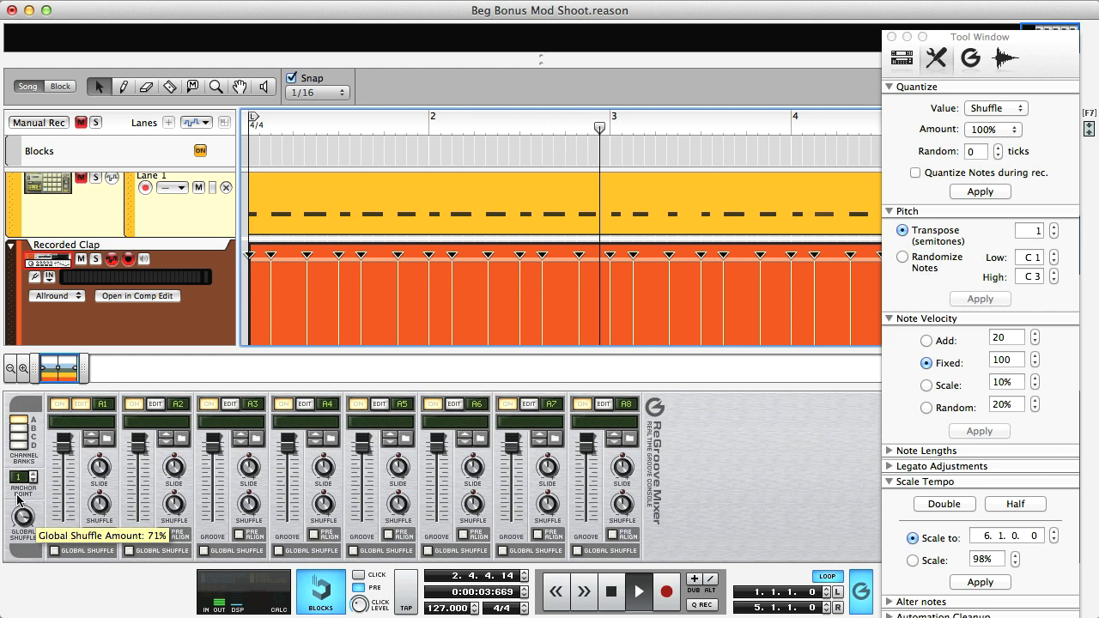
{"action": "left_click", "coordinate": [979, 193]}
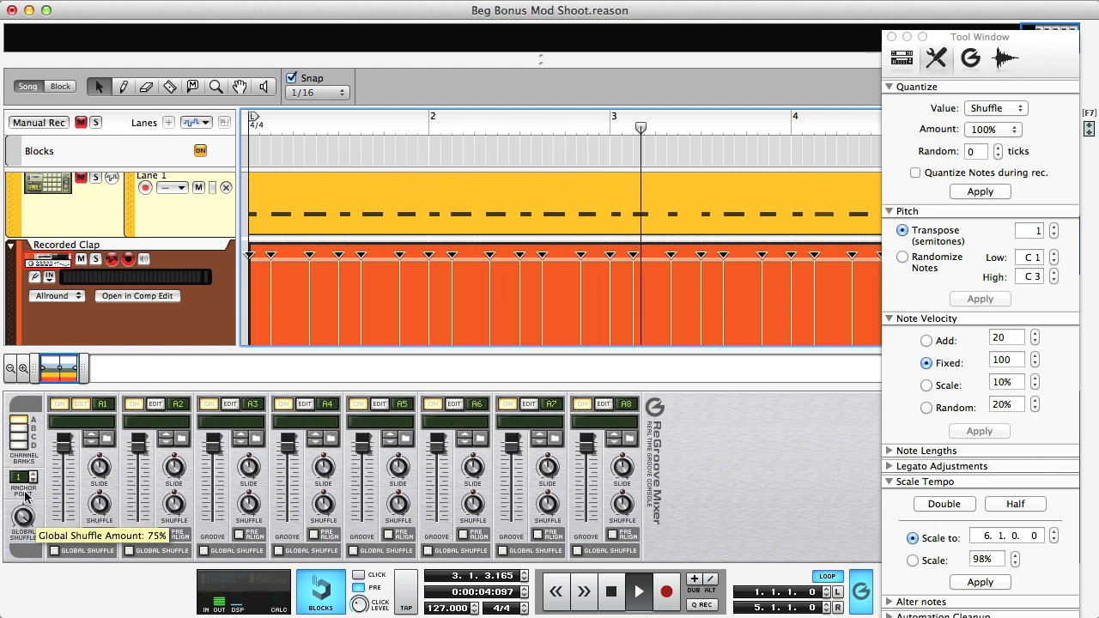
{"action": "left_click", "coordinate": [994, 195]}
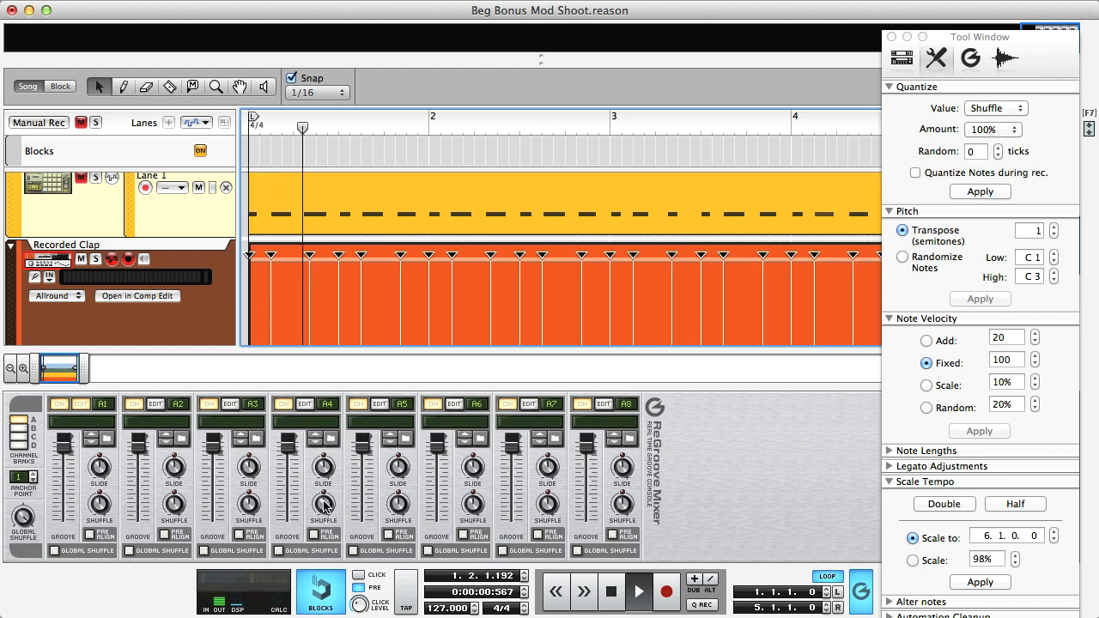
Fine-tune Global Shuffle, reapply Shuffle quantize, then stop playback and return to the start.
{"action": "mouse_move", "coordinate": [24, 545]}
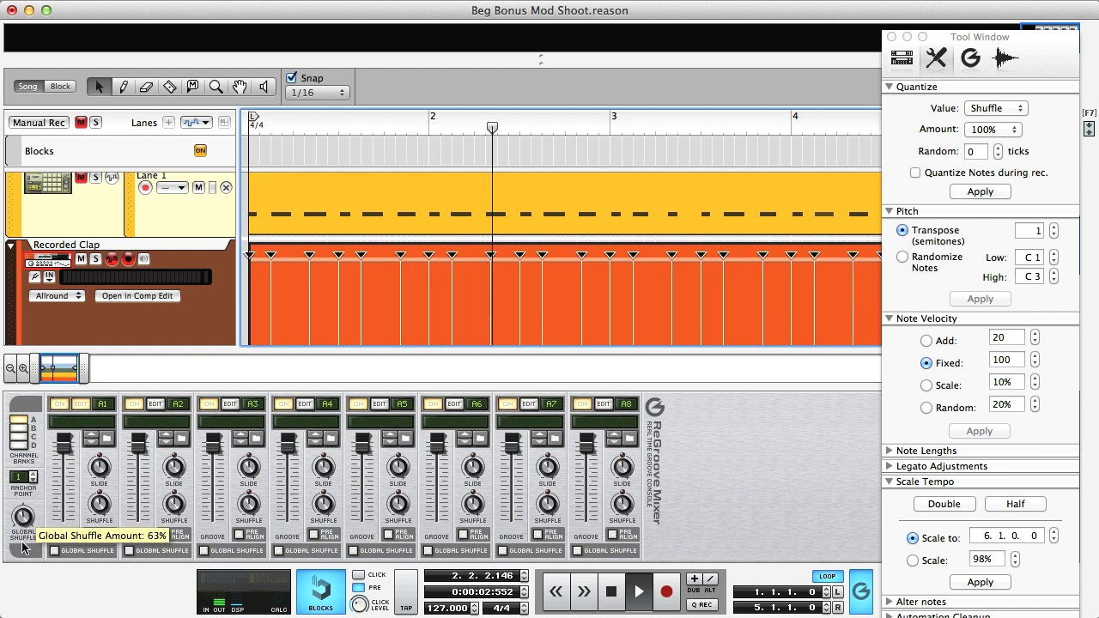
{"action": "mouse_move", "coordinate": [23, 547]}
{"action": "left_mouse_down"}
{"action": "mouse_move", "coordinate": [23, 575]}
{"action": "mouse_move", "coordinate": [23, 550]}
{"action": "left_mouse_up"}
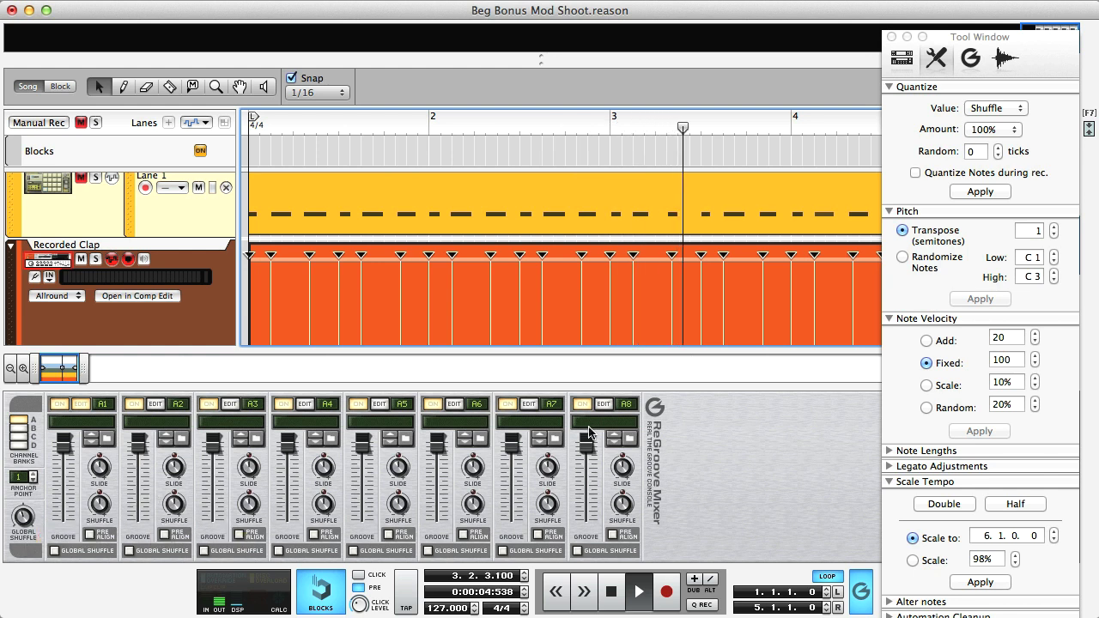
{"action": "left_click", "coordinate": [981, 192]}
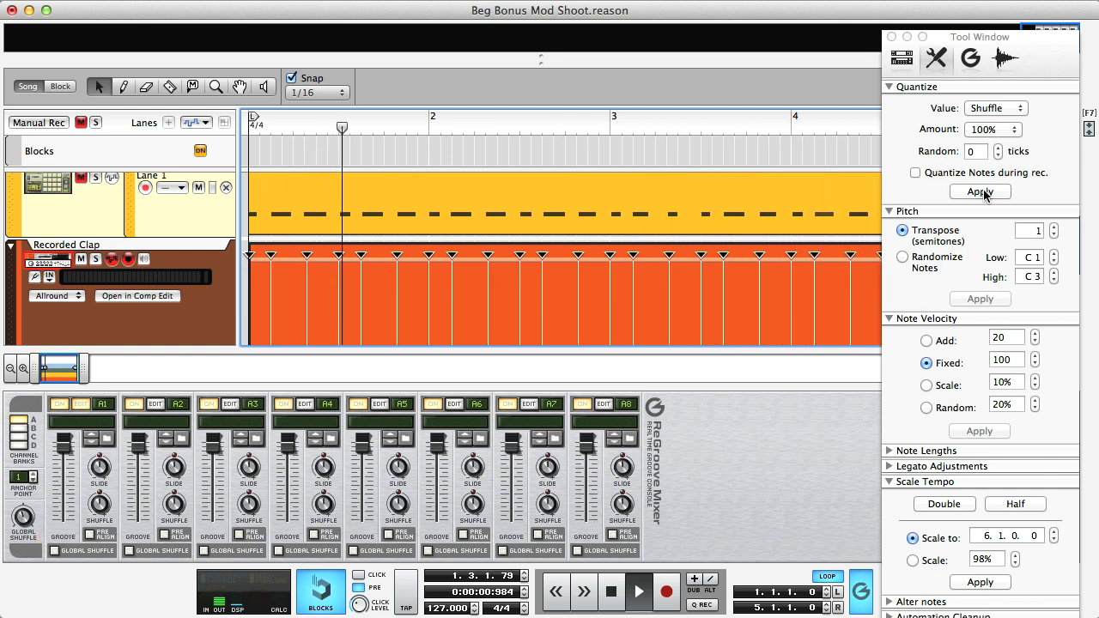
{"action": "key", "text": "space"}
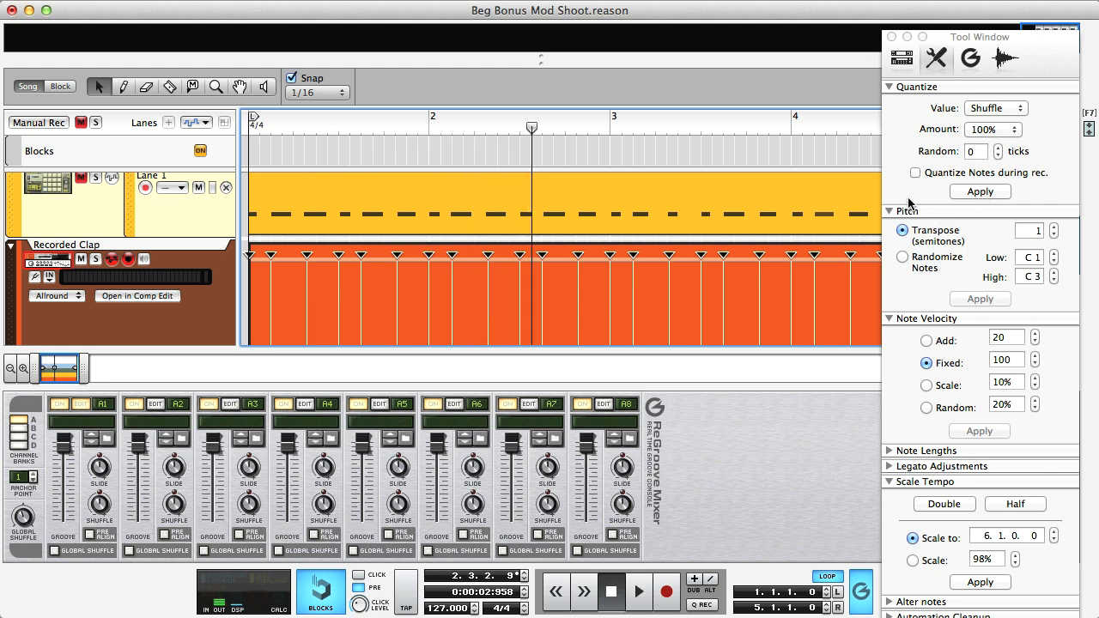
{"action": "left_click", "coordinate": [610, 591]}
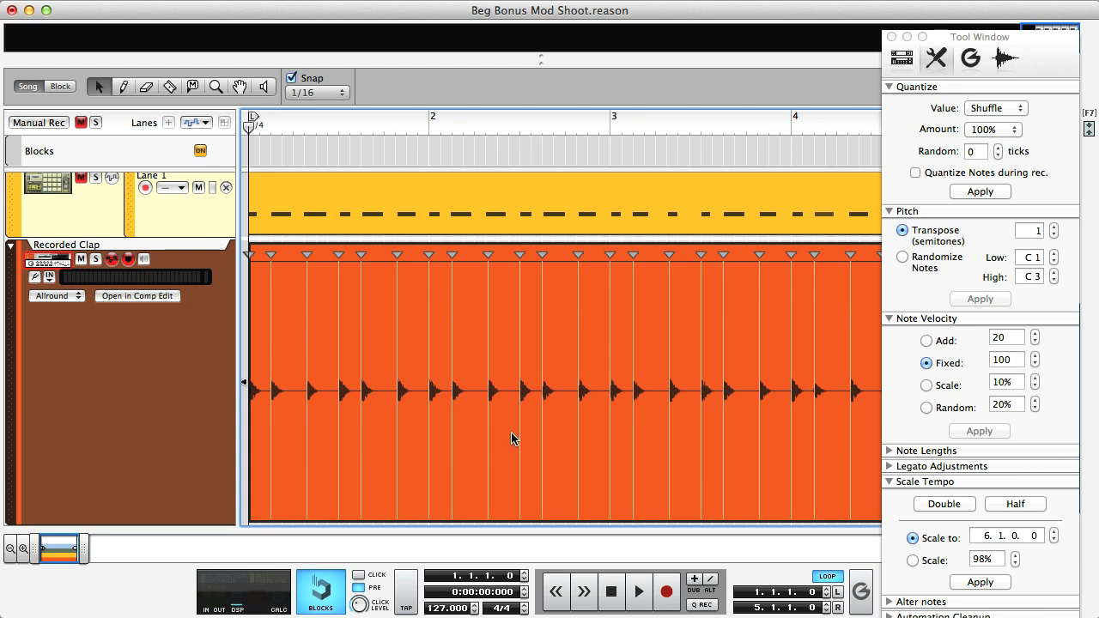
Marquee-select the five clap slices in bar 2.
{"action": "left_click_drag", "start_coordinate": [509, 432], "coordinate": [585, 472]}
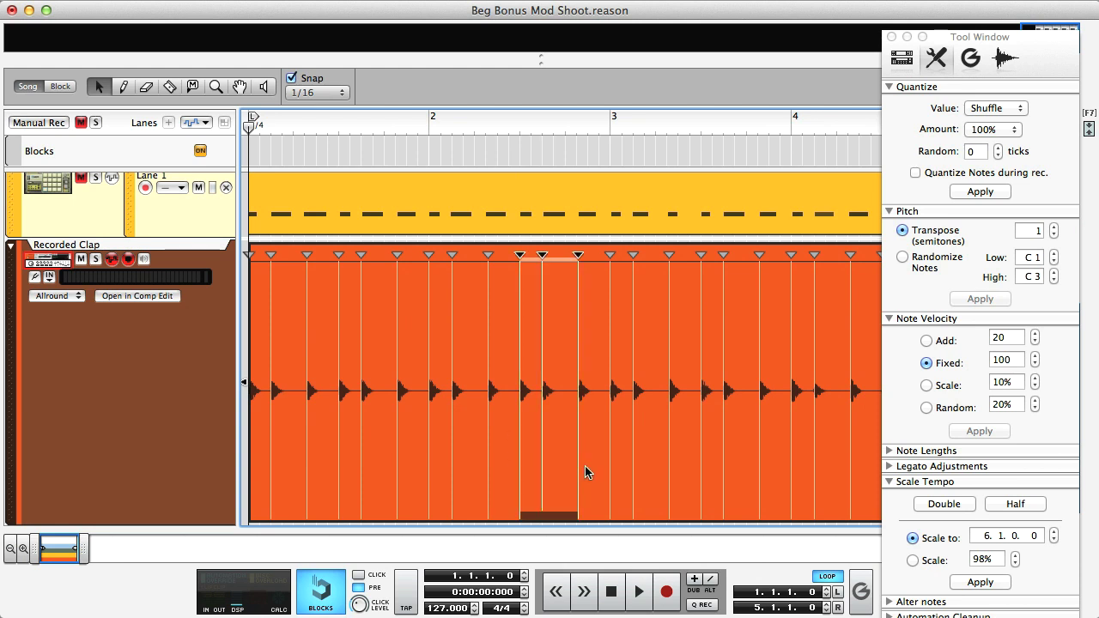
{"action": "left_click", "coordinate": [598, 460]}
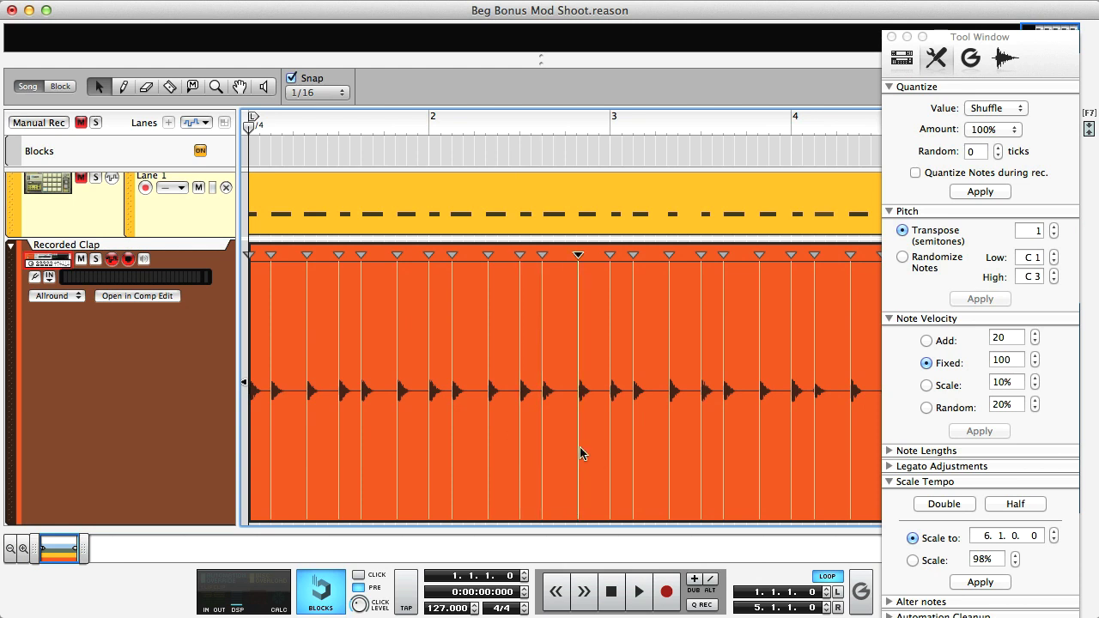
{"action": "left_click_drag", "start_coordinate": [418, 351], "coordinate": [599, 458]}
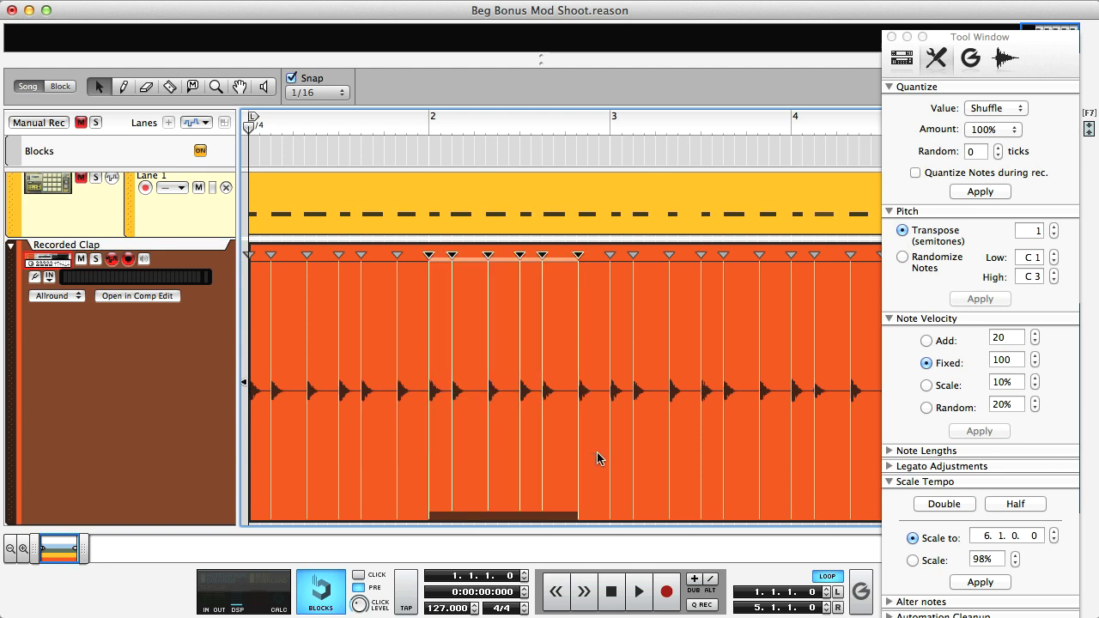
Try shifting the slices later and undo, then squeeze them into a shorter, evenly spaced span.
{"action": "mouse_move", "coordinate": [508, 516]}
{"action": "left_mouse_down"}
{"action": "mouse_move", "coordinate": [519, 516]}
{"action": "mouse_move", "coordinate": [499, 518]}
{"action": "left_mouse_up"}
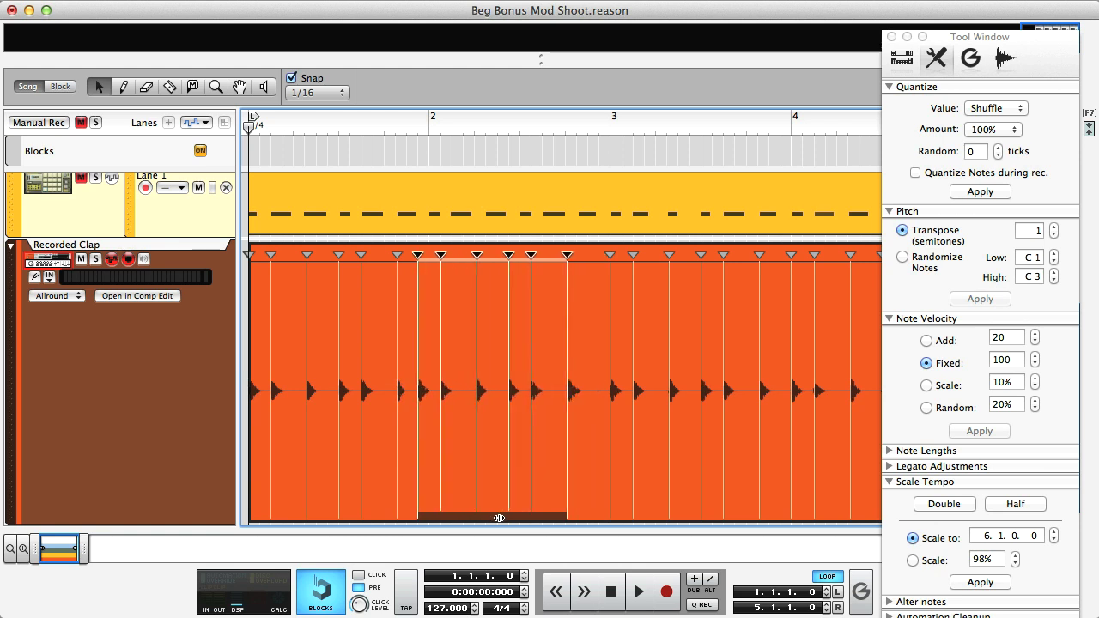
{"action": "key", "text": "space"}
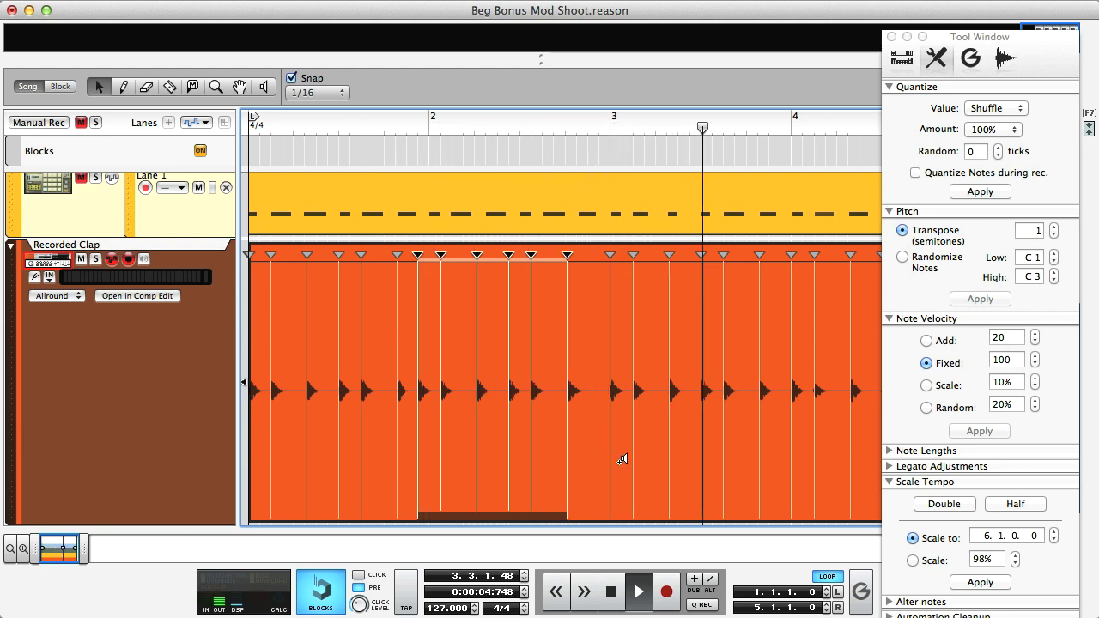
{"action": "key", "text": "super+z"}
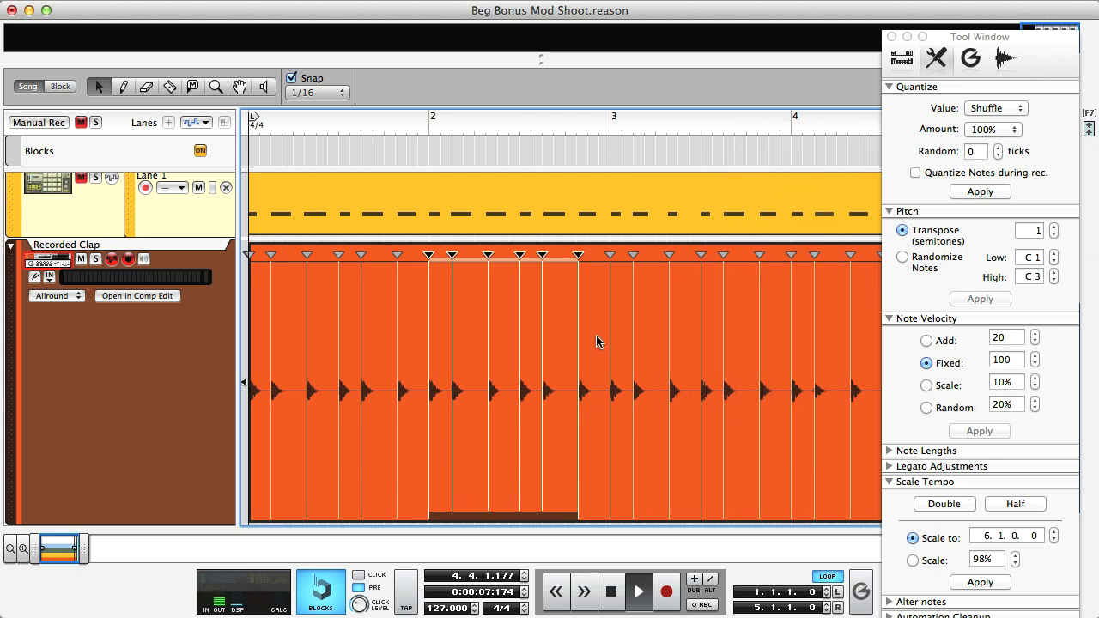
{"action": "left_click_drag", "start_coordinate": [578, 255], "coordinate": [520, 258]}
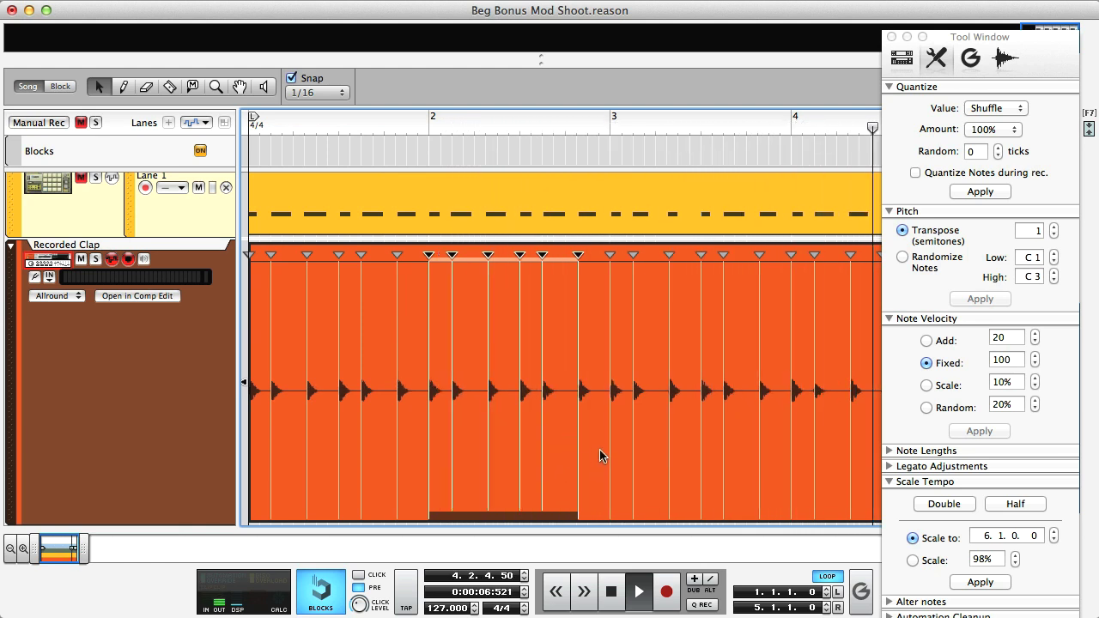
{"action": "left_click", "coordinate": [599, 408]}
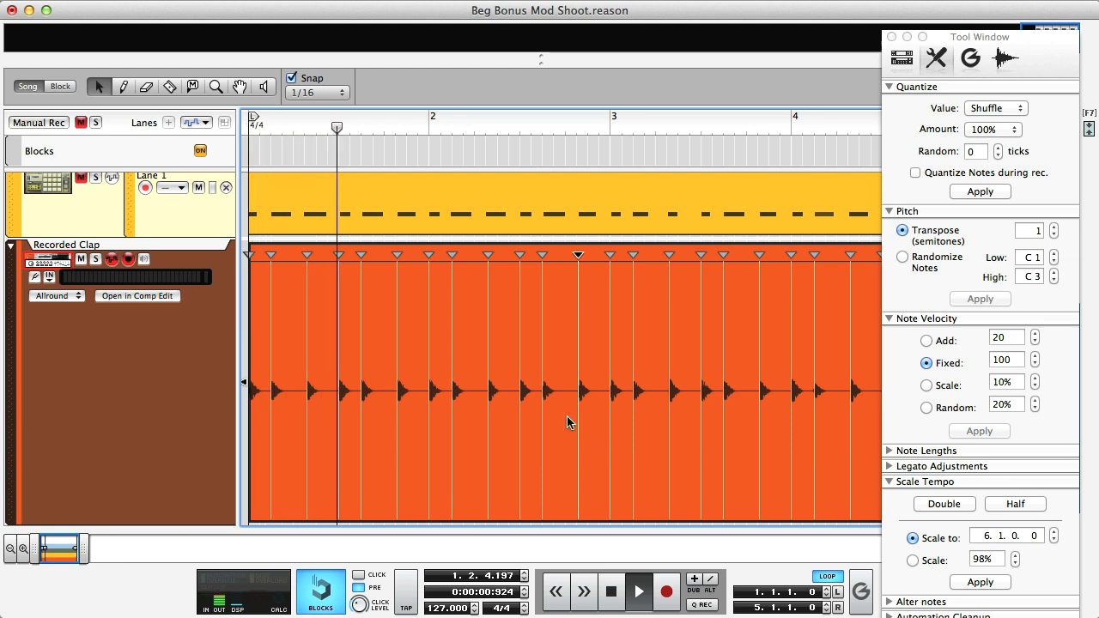
Select a range of clap slices and apply Split At Slices to make separate clips.
{"action": "left_click", "coordinate": [475, 395]}
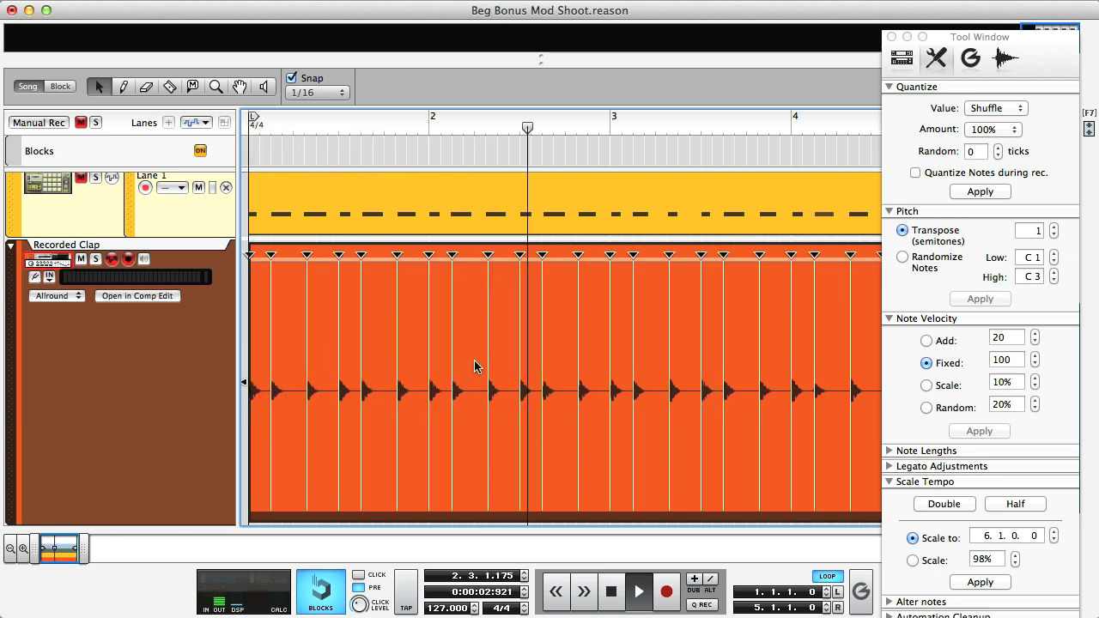
{"action": "left_click_drag", "start_coordinate": [385, 334], "coordinate": [702, 421]}
{"action": "right_click", "coordinate": [501, 324]}
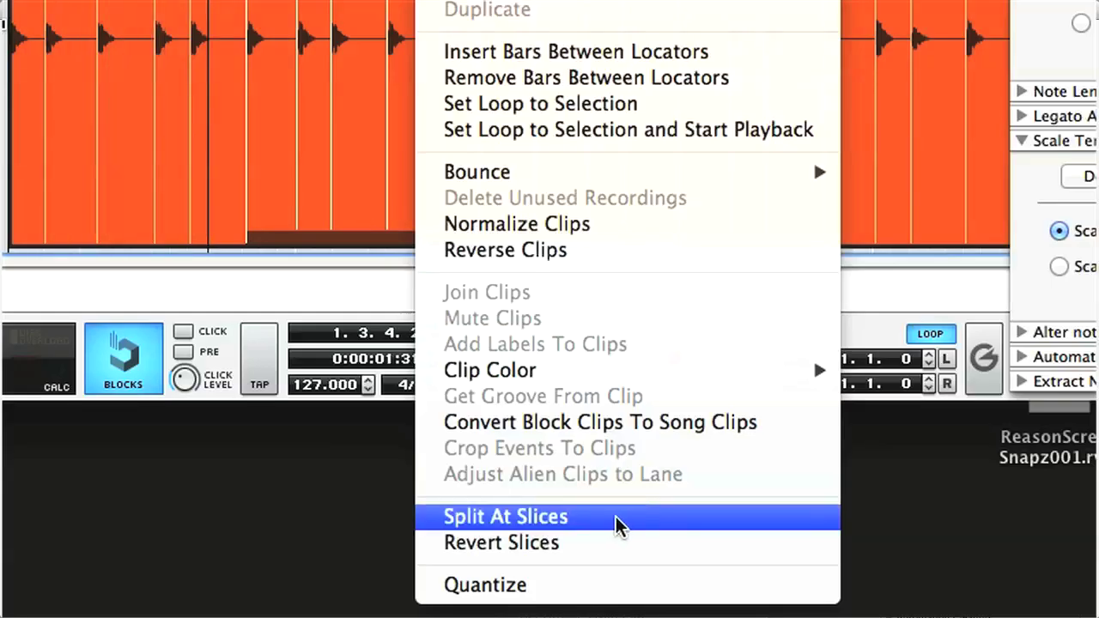
{"action": "left_click", "coordinate": [617, 525]}
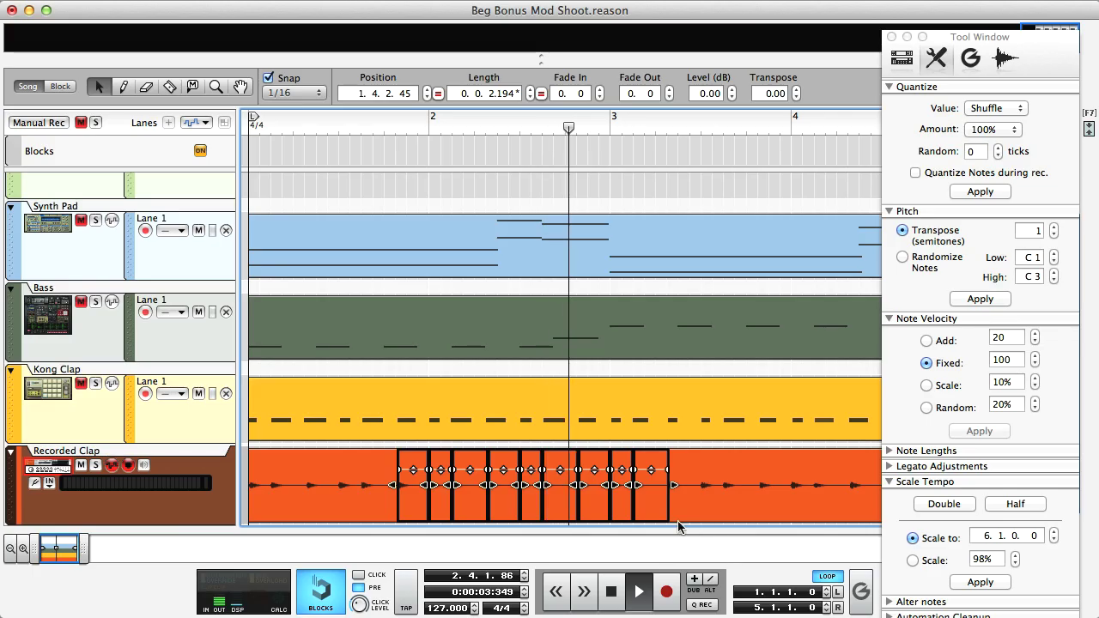
Try moving two clap clips, undo the moves, and reopen the Recorded Clap audio for editing.
{"action": "left_click_drag", "start_coordinate": [652, 508], "coordinate": [710, 508]}
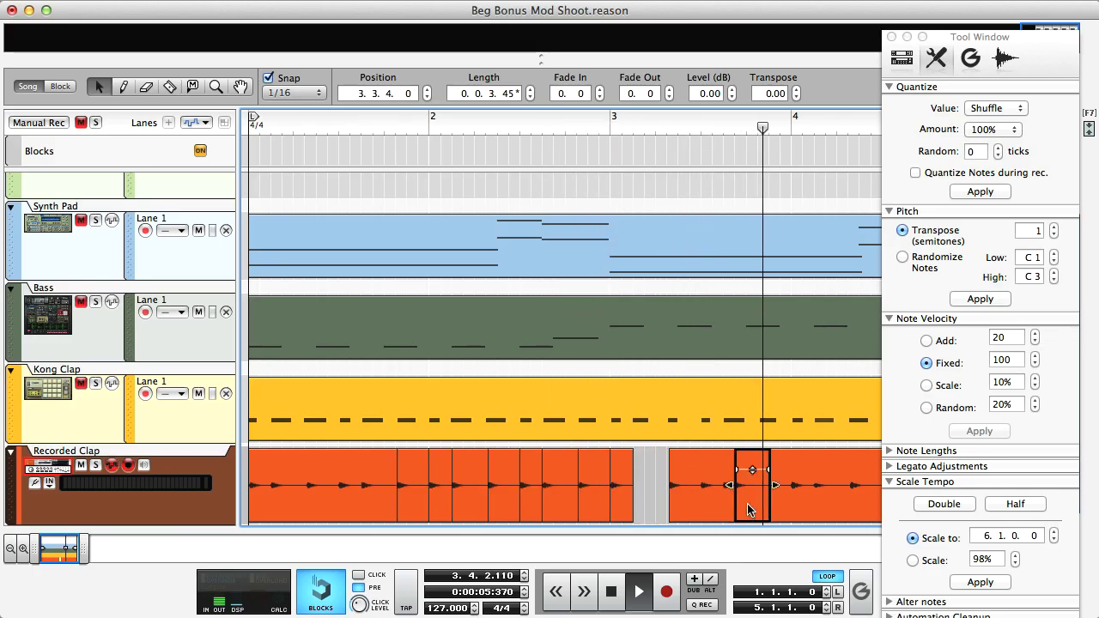
{"action": "left_click", "coordinate": [624, 511]}
{"action": "left_click_drag", "start_coordinate": [624, 511], "coordinate": [653, 528]}
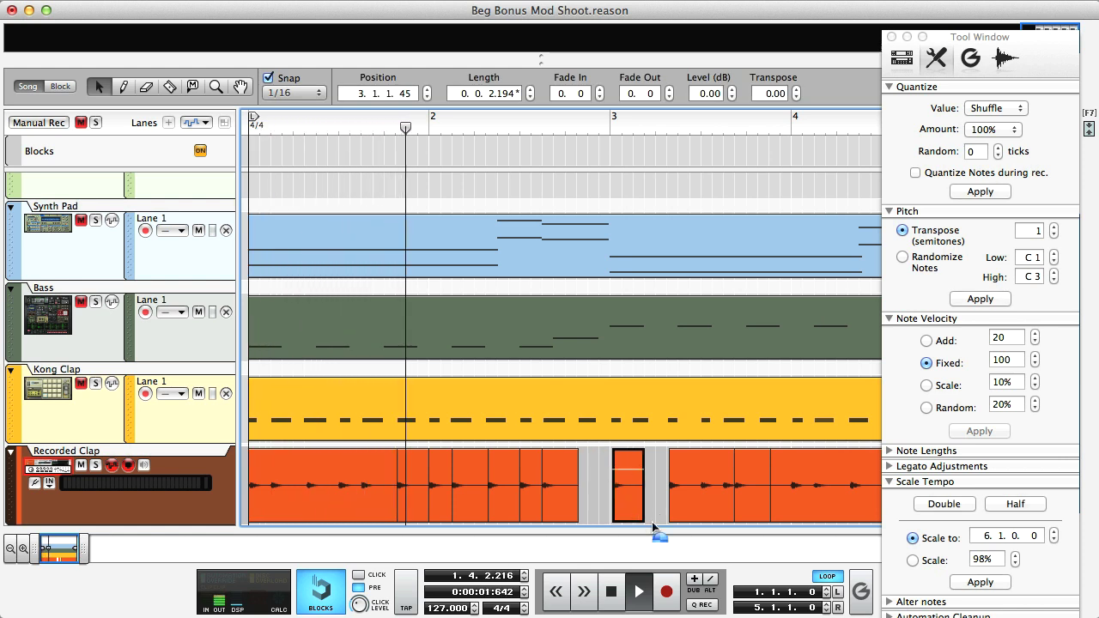
{"action": "key", "text": "super+z"}
{"action": "key", "text": "super+z"}
{"action": "key", "text": "super+z"}
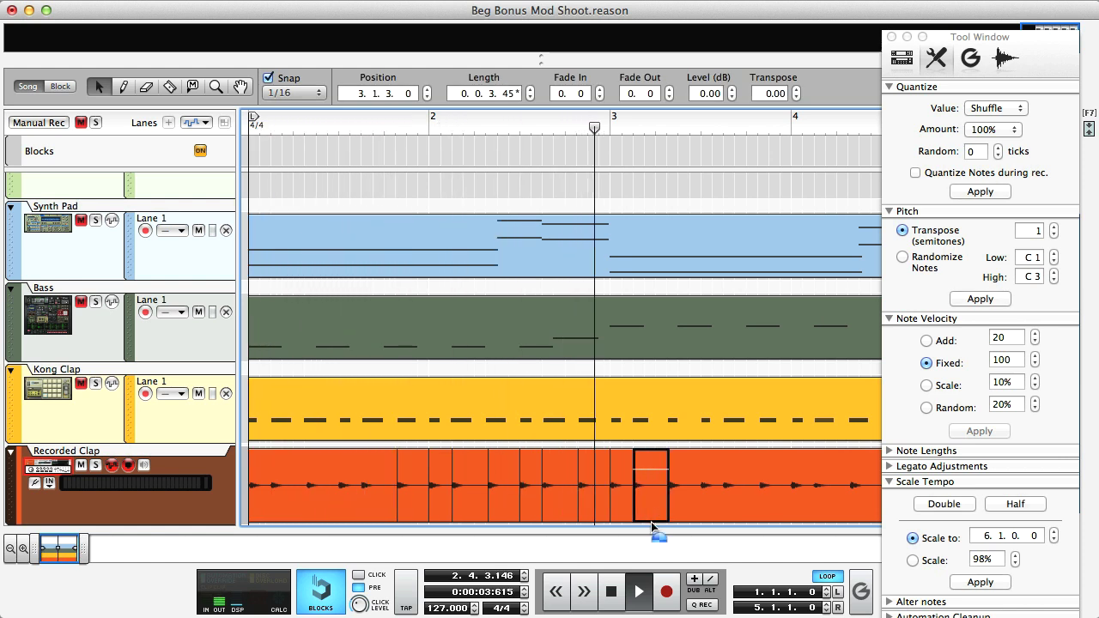
{"action": "double_click", "coordinate": [655, 518]}
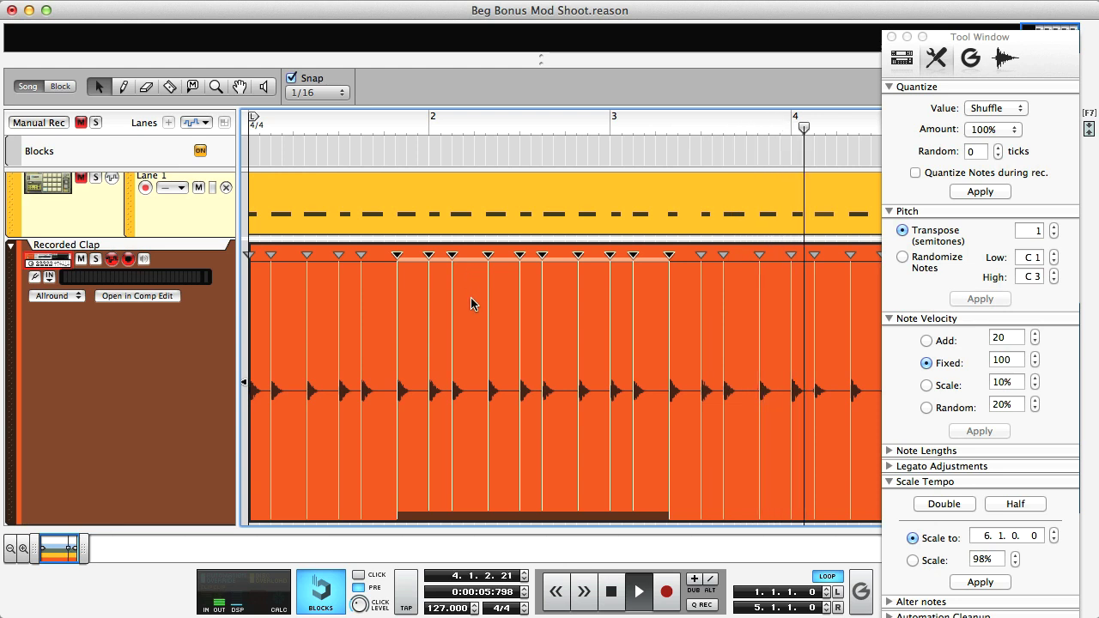
Use Revert Slices on the Recorded Clap clip and confirm Revert in the dialog.
{"action": "left_click", "coordinate": [378, 284]}
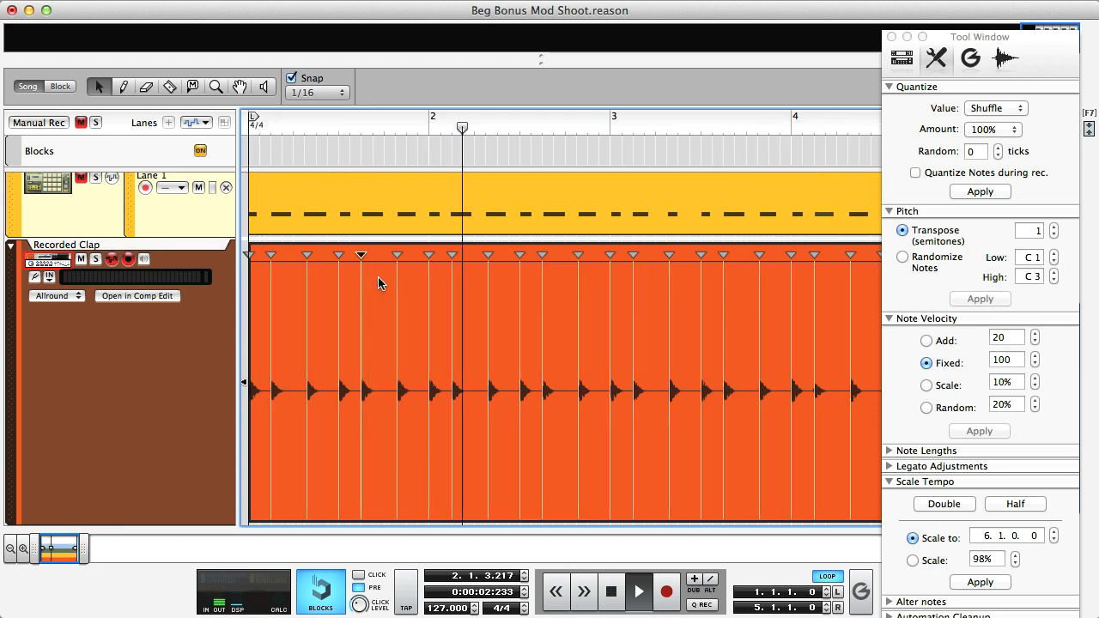
{"action": "right_click", "coordinate": [378, 283]}
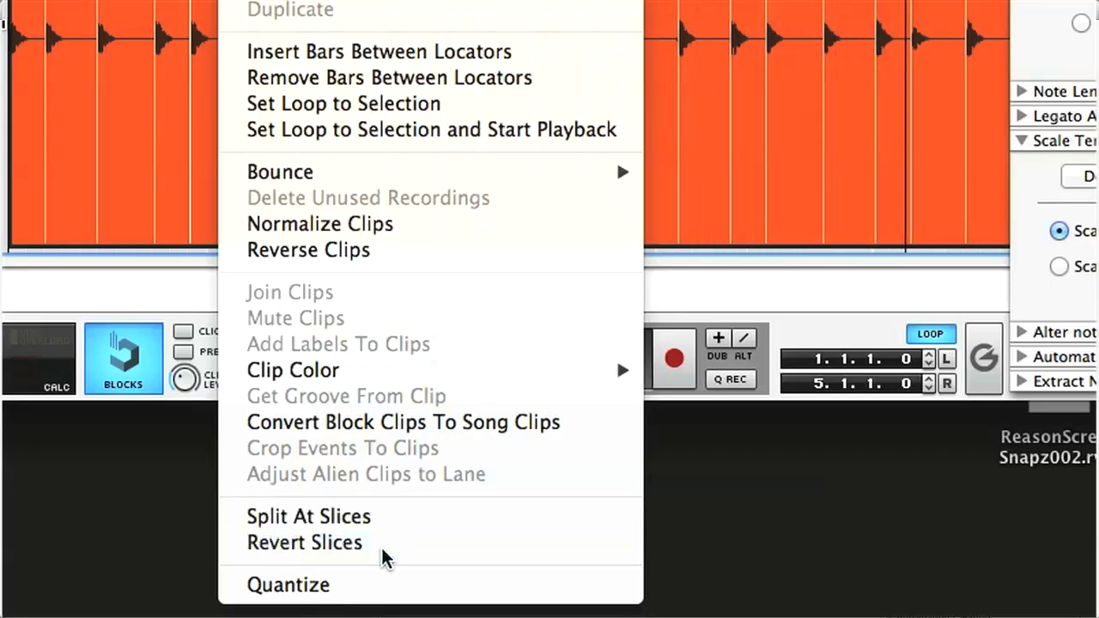
{"action": "left_click", "coordinate": [383, 550]}
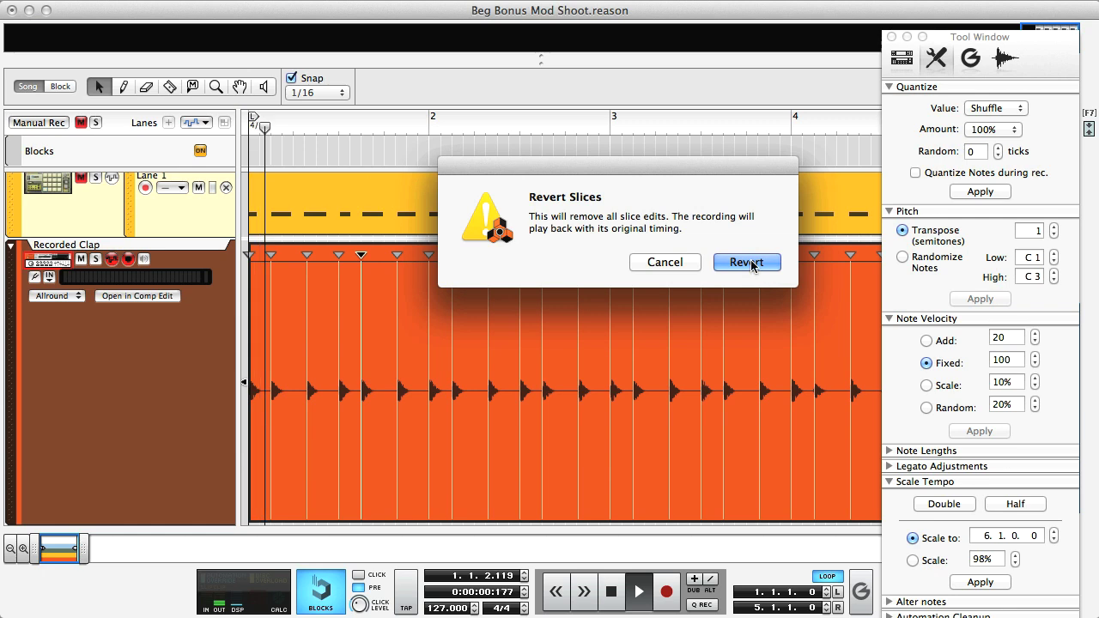
{"action": "left_click", "coordinate": [746, 263]}
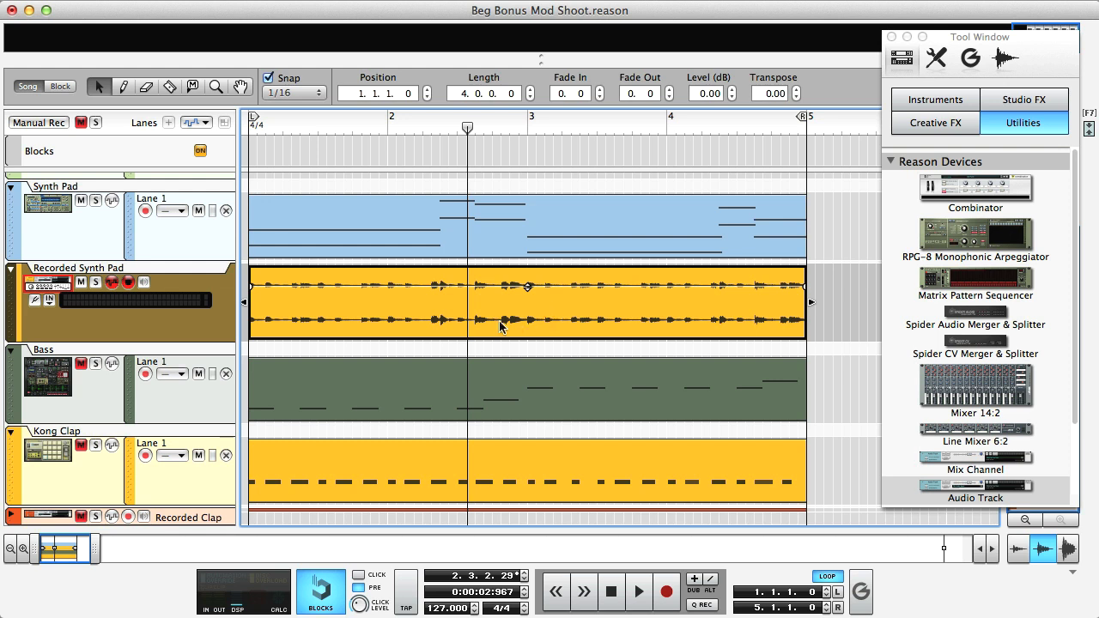
Bounce the Recorded Synth Pad clip with Bounce Clip to REX Loop.
{"action": "double_click", "coordinate": [405, 300]}
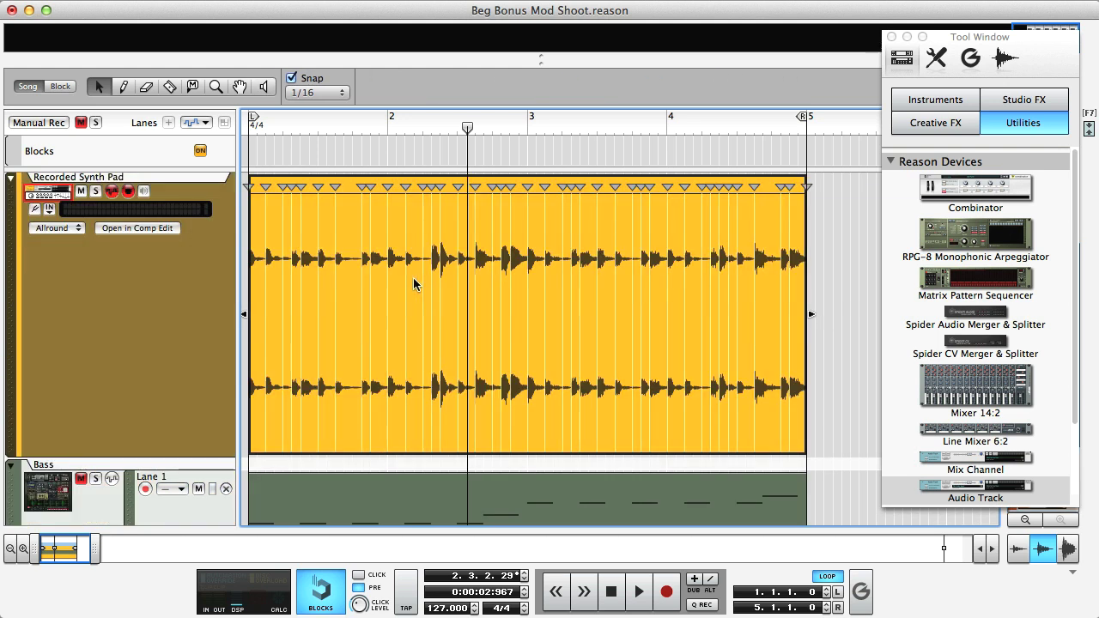
{"action": "right_click", "coordinate": [408, 207]}
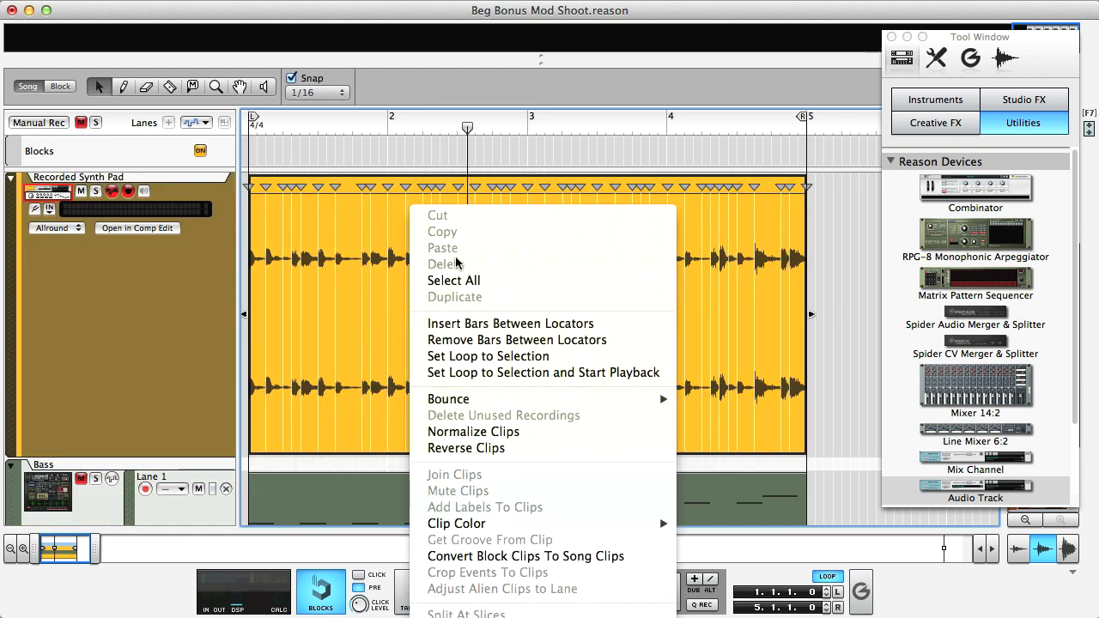
{"action": "mouse_move", "coordinate": [551, 401]}
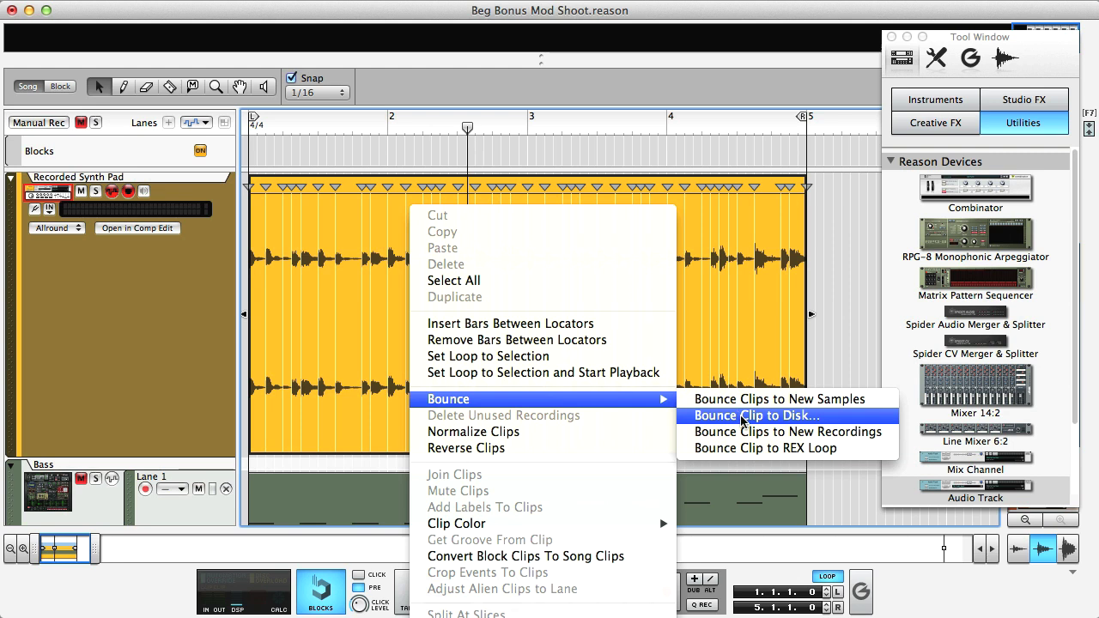
{"action": "left_click", "coordinate": [848, 448]}
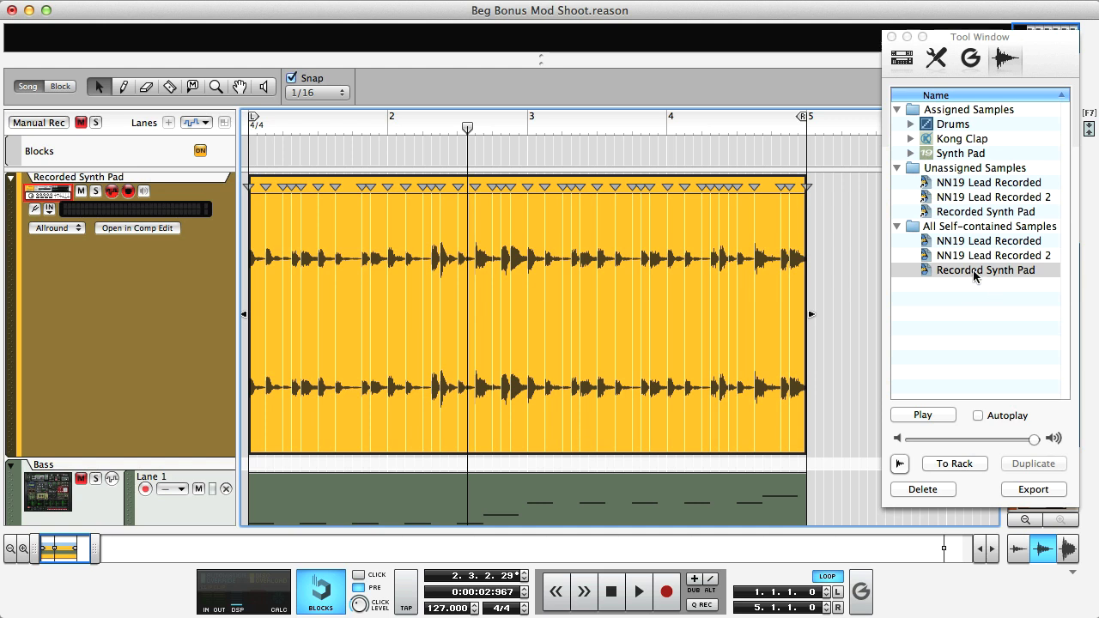
Select the Recorded Synth Pad sample, solo Dr. Octo Rex 1, and expand its programmer panel.
{"action": "left_click", "coordinate": [974, 271]}
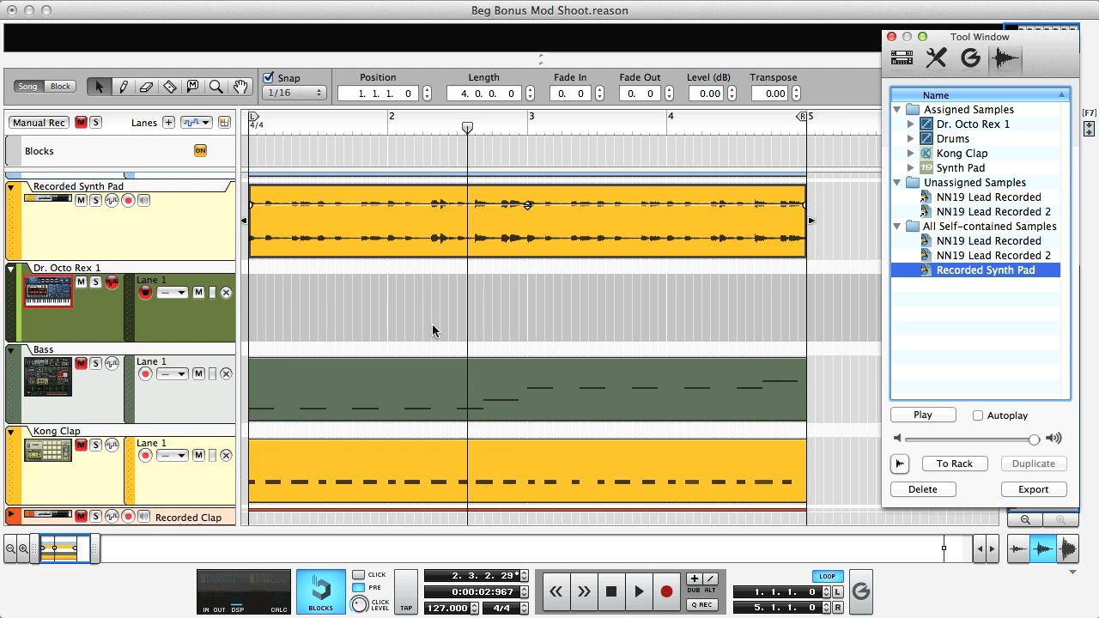
{"action": "left_click", "coordinate": [97, 283]}
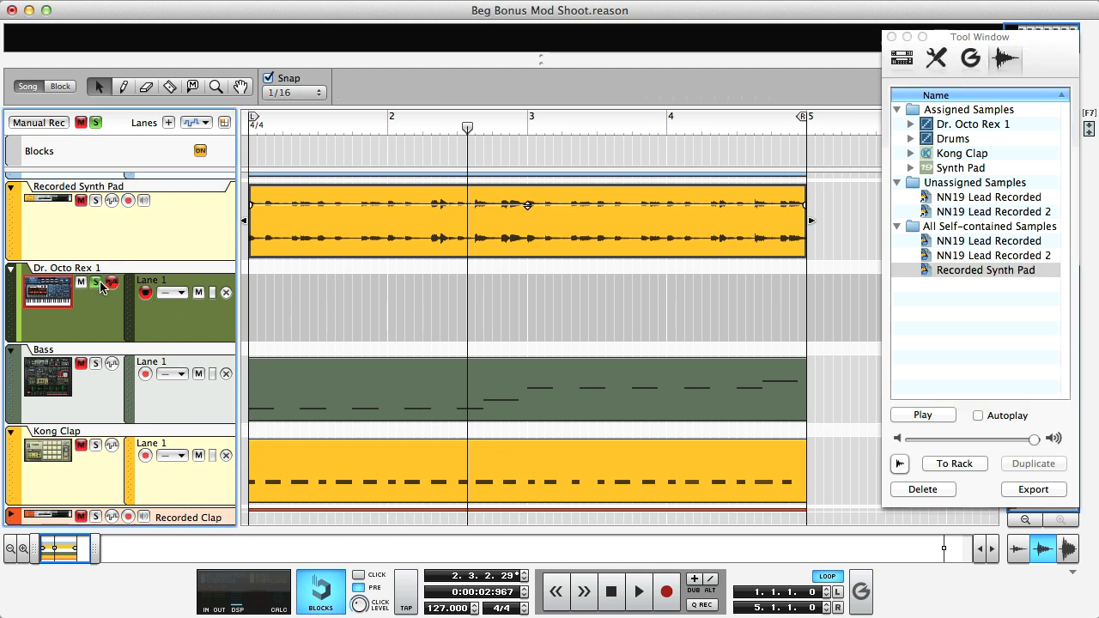
{"action": "left_click_drag", "start_coordinate": [542, 64], "coordinate": [534, 492]}
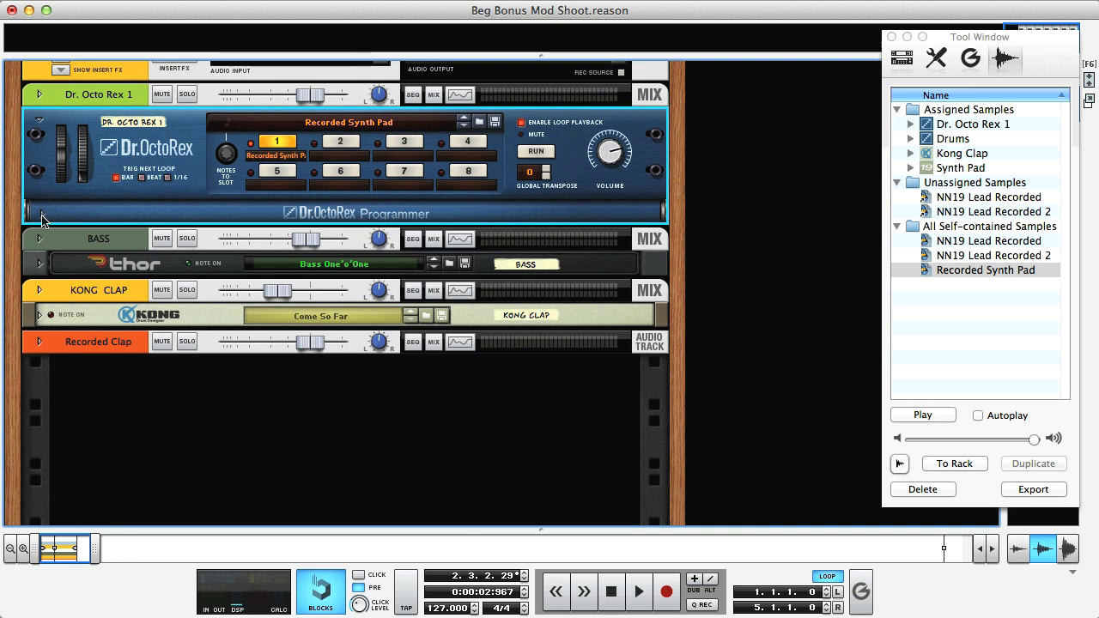
{"action": "left_click", "coordinate": [41, 215]}
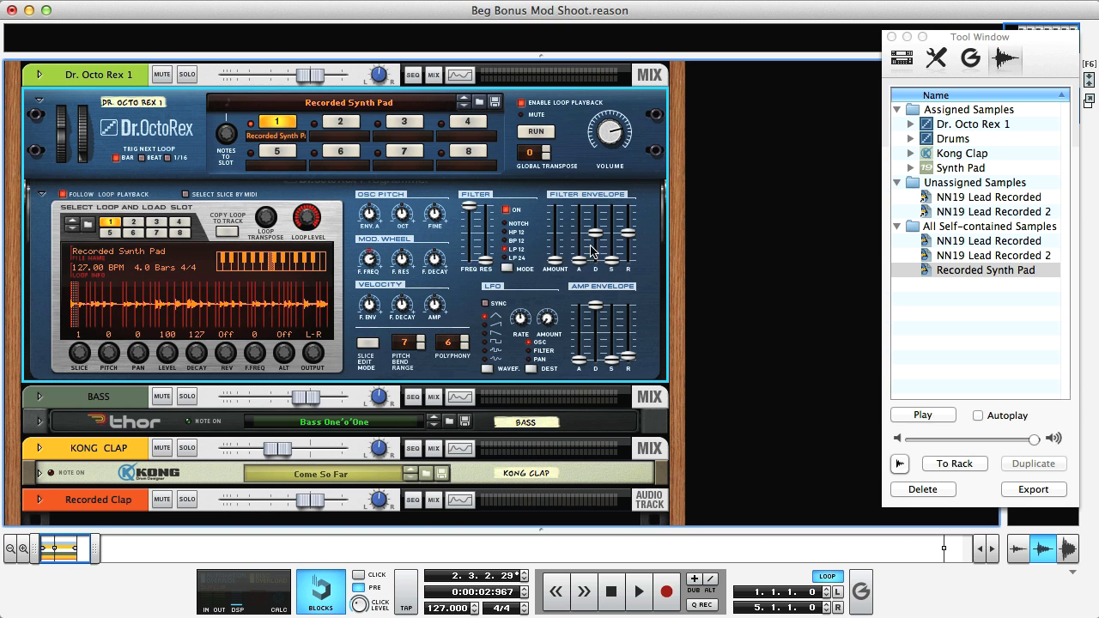
Restart the loop from the top, lower Filter Freq to 50, and raise envelope amount to 36.
{"action": "left_click", "coordinate": [615, 592]}
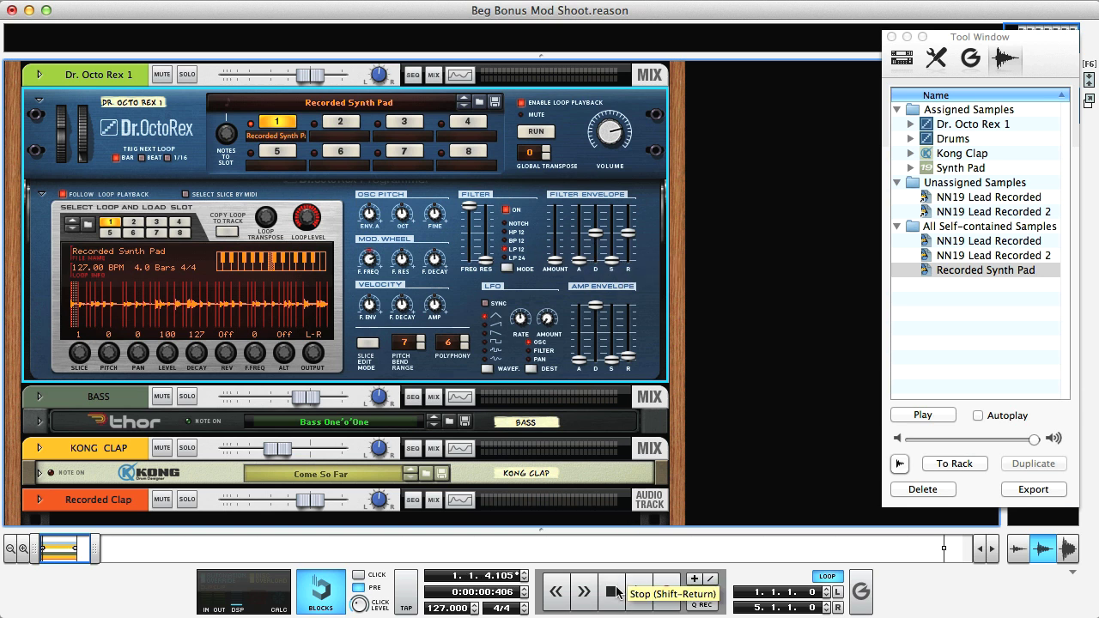
{"action": "left_click", "coordinate": [618, 591]}
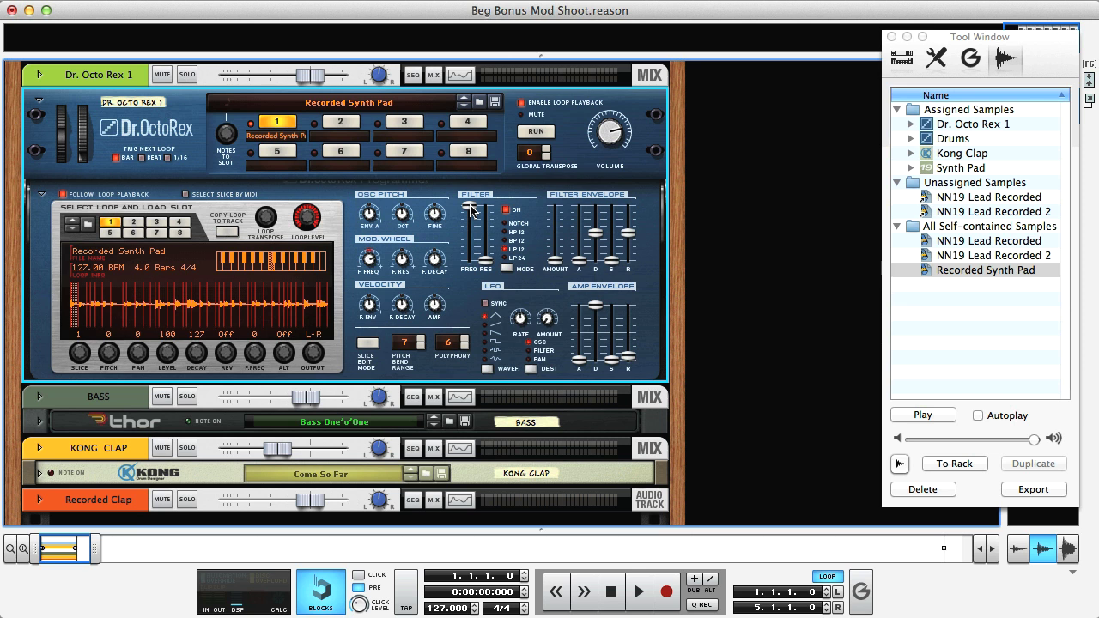
{"action": "key", "text": "space"}
{"action": "left_click_drag", "start_coordinate": [470, 208], "coordinate": [471, 245]}
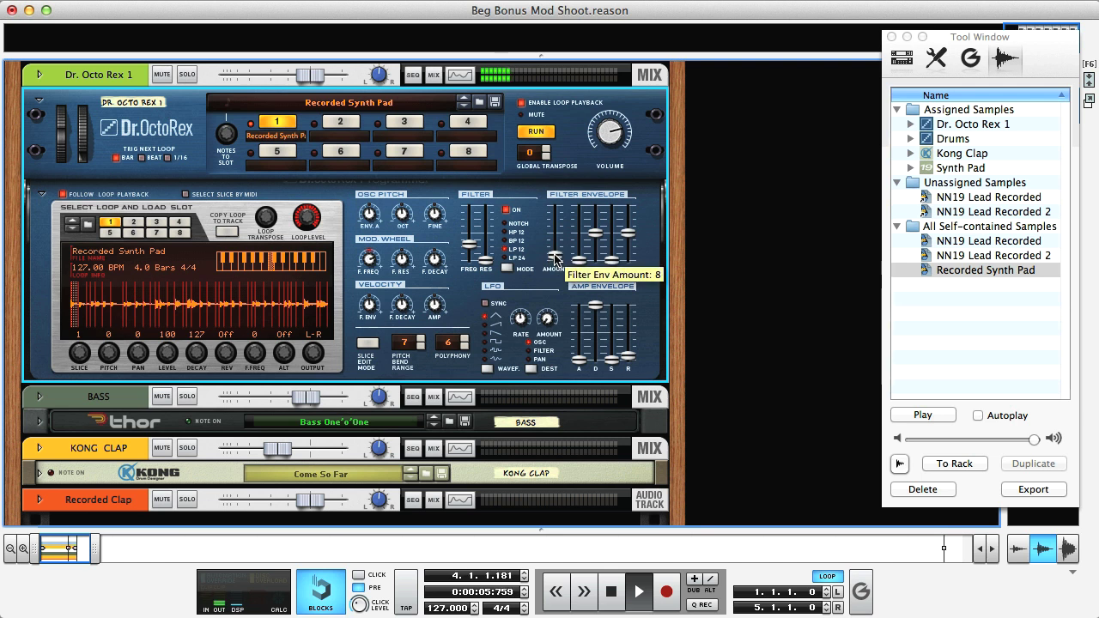
{"action": "left_click_drag", "start_coordinate": [556, 263], "coordinate": [555, 206]}
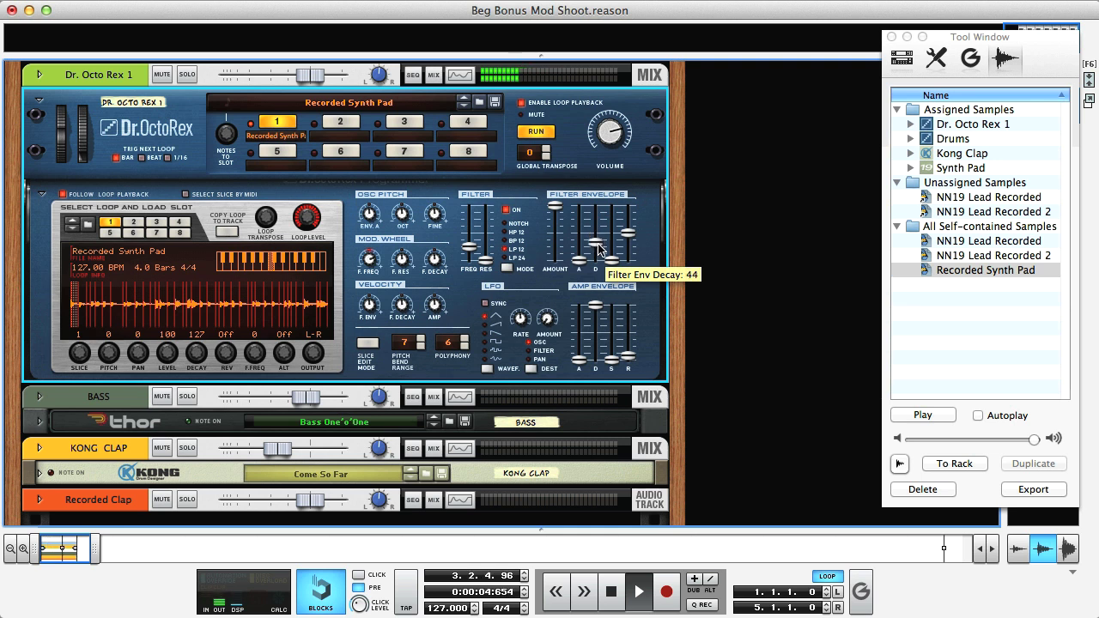
Set the filter envelope decay to 64 and the attack to 36.
{"action": "left_click_drag", "start_coordinate": [600, 249], "coordinate": [600, 250]}
{"action": "left_click_drag", "start_coordinate": [600, 245], "coordinate": [602, 238]}
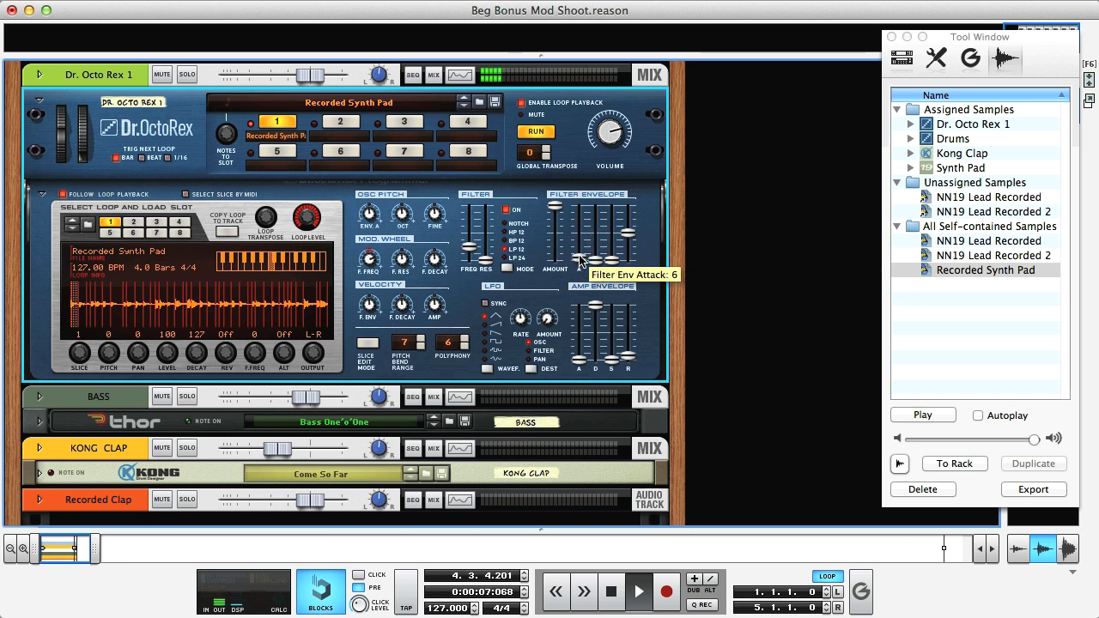
{"action": "left_click_drag", "start_coordinate": [581, 260], "coordinate": [582, 254]}
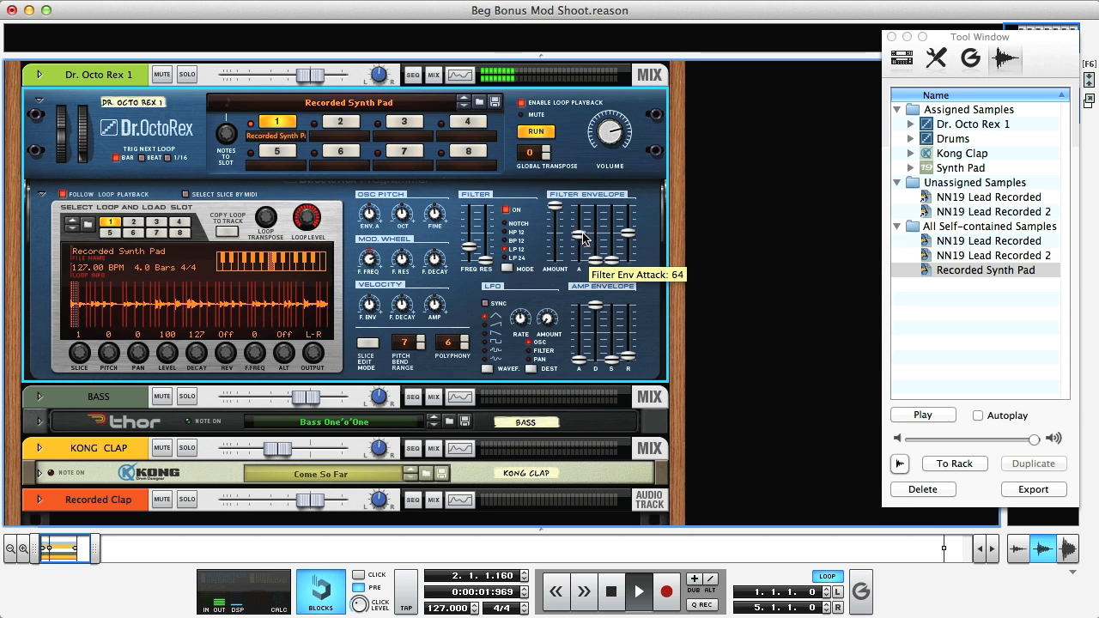
{"action": "left_click_drag", "start_coordinate": [583, 246], "coordinate": [584, 249]}
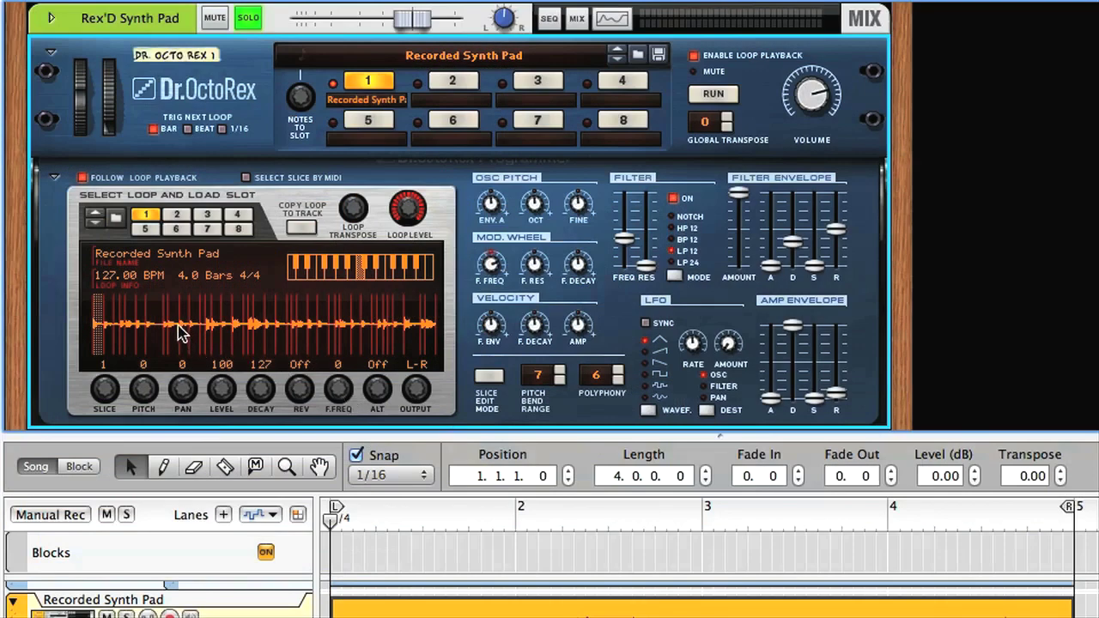
Select the first slice of the loop and turn on Slice Edit Mode.
{"action": "left_click", "coordinate": [179, 331]}
{"action": "left_click", "coordinate": [257, 330]}
{"action": "left_click", "coordinate": [239, 331]}
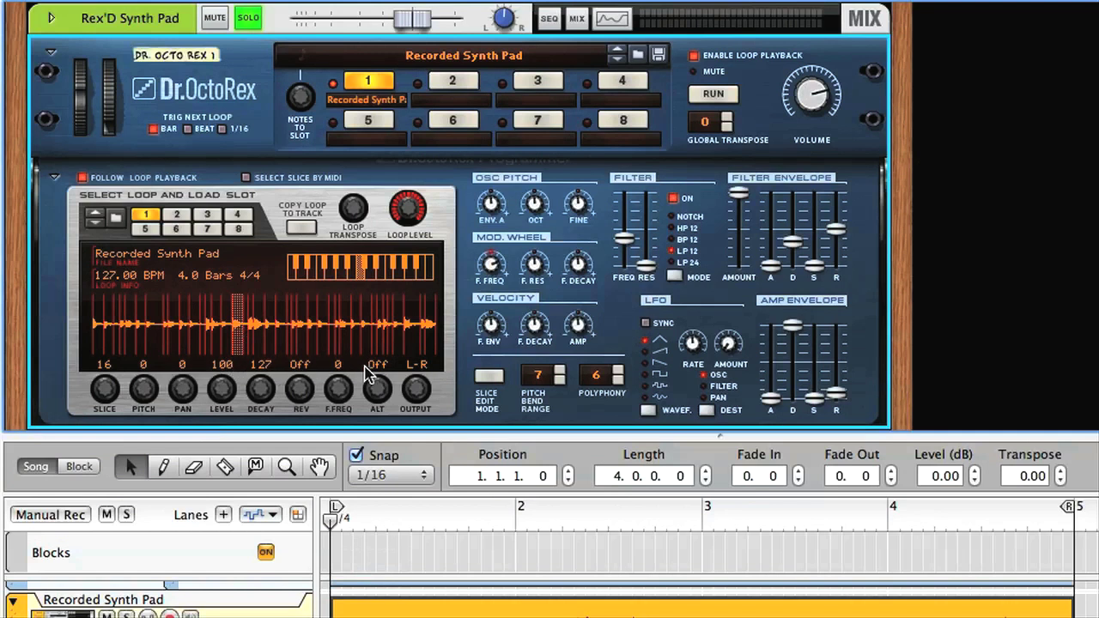
{"action": "left_click", "coordinate": [93, 342]}
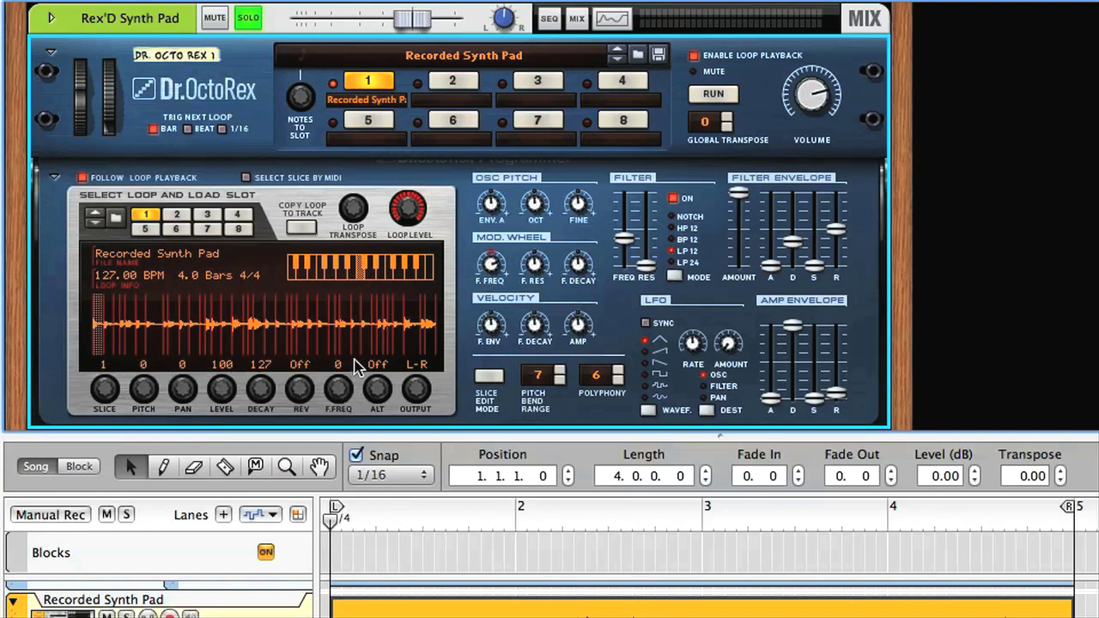
{"action": "left_click", "coordinate": [494, 381]}
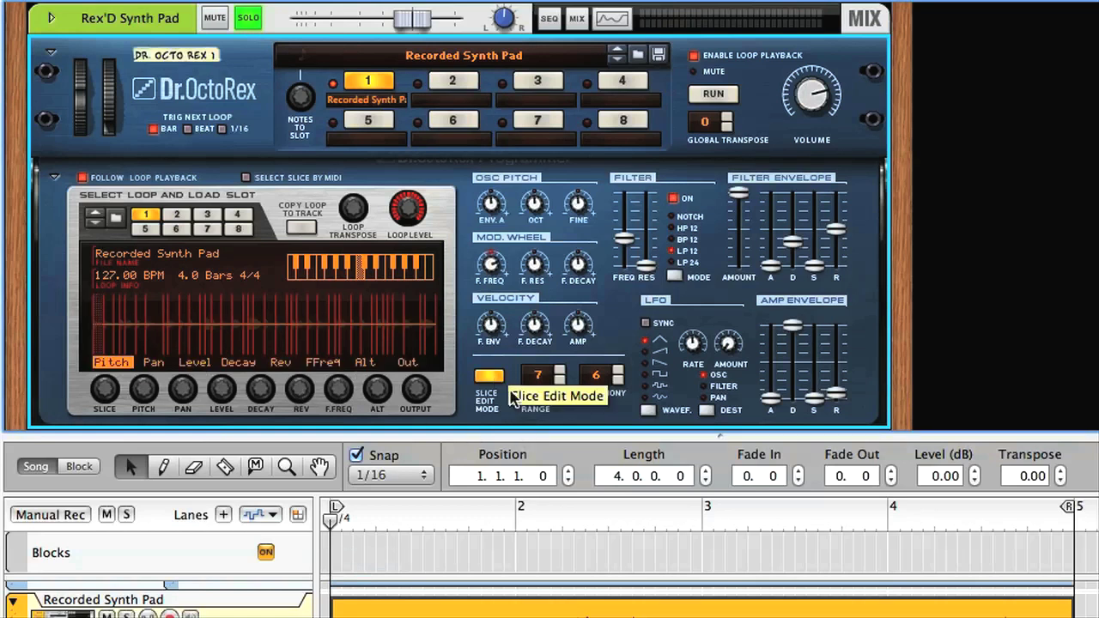
Draw a rising and falling per-slice Pitch curve, audition it, then undo it.
{"action": "left_click", "coordinate": [194, 363]}
{"action": "left_click", "coordinate": [240, 368]}
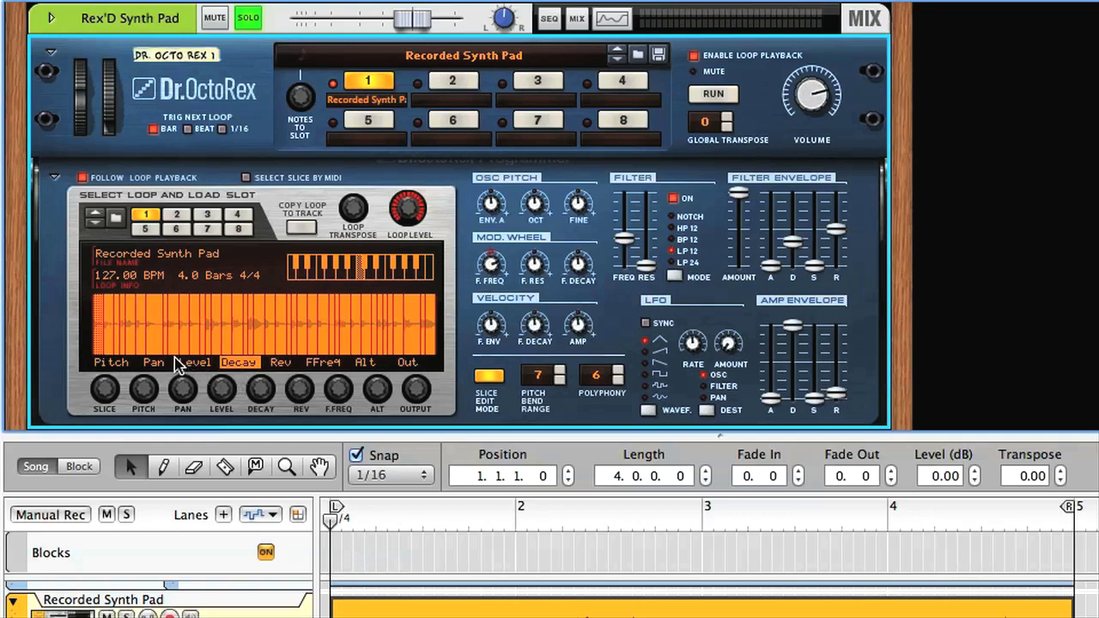
{"action": "left_click", "coordinate": [112, 364]}
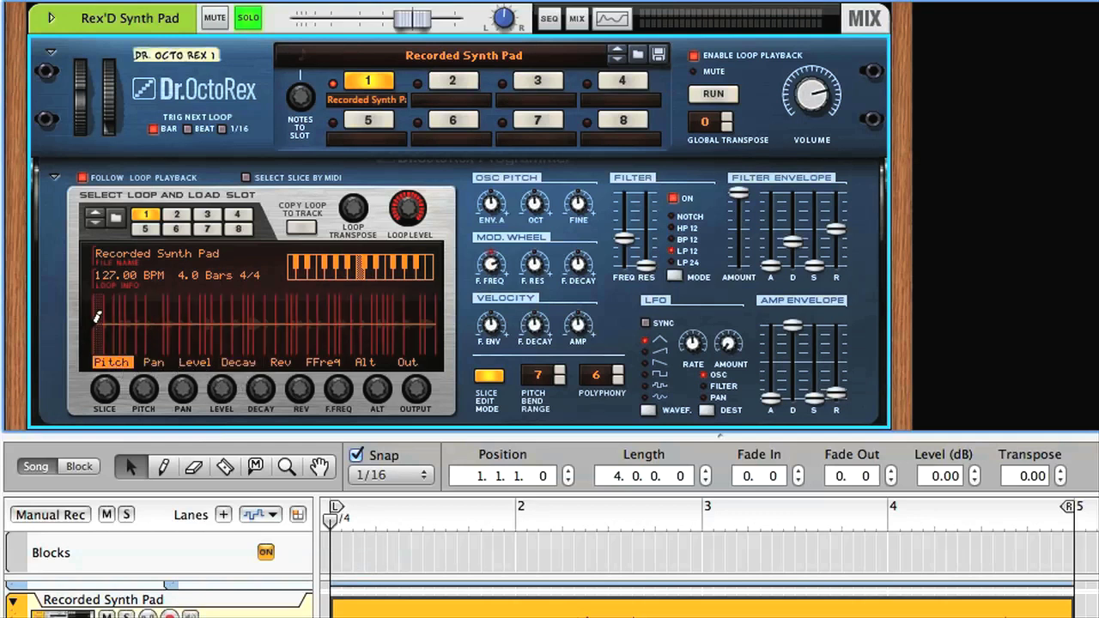
{"action": "mouse_move", "coordinate": [101, 316]}
{"action": "left_mouse_down"}
{"action": "mouse_move", "coordinate": [201, 337]}
{"action": "mouse_move", "coordinate": [263, 308]}
{"action": "mouse_move", "coordinate": [304, 312]}
{"action": "mouse_move", "coordinate": [346, 340]}
{"action": "mouse_move", "coordinate": [401, 338]}
{"action": "mouse_move", "coordinate": [437, 295]}
{"action": "left_mouse_up"}
{"action": "key", "text": "space"}
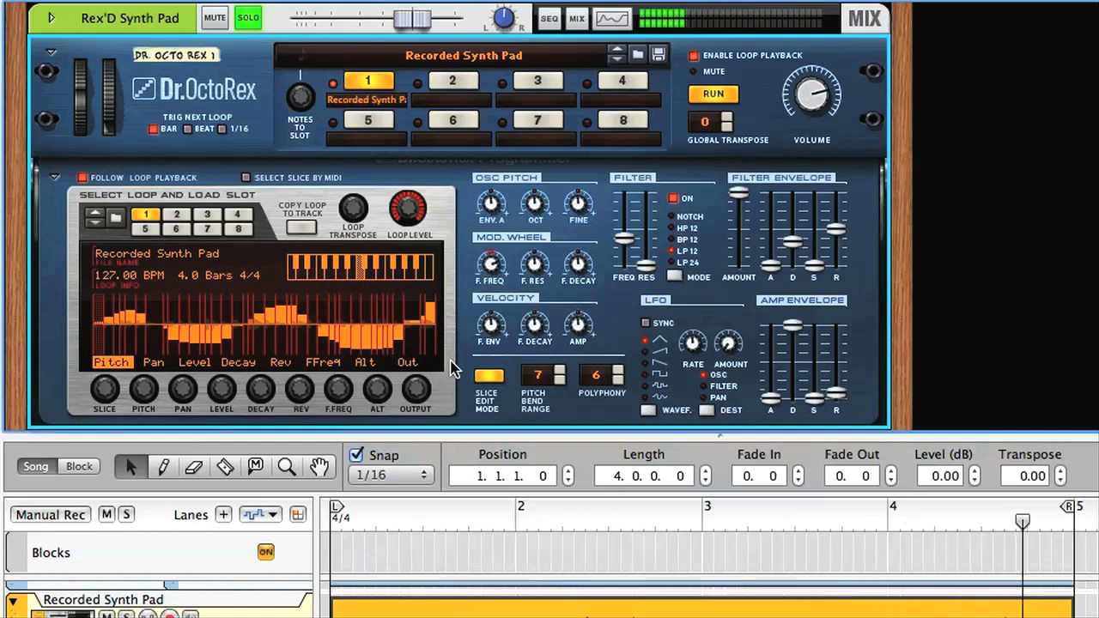
{"action": "key", "text": "space"}
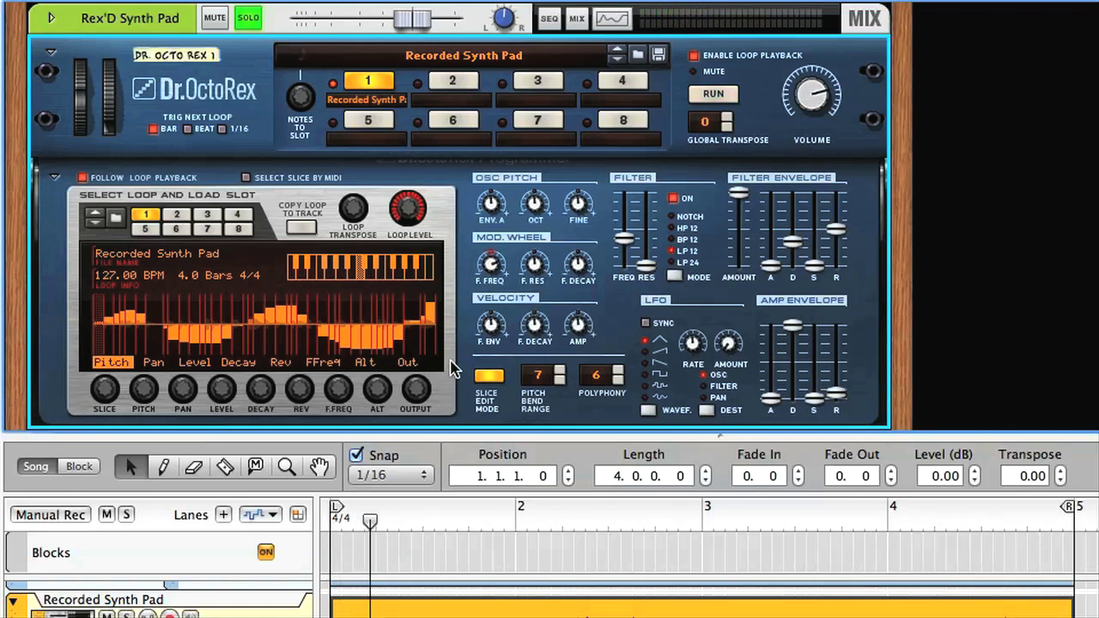
{"action": "key", "text": "ctrl+z"}
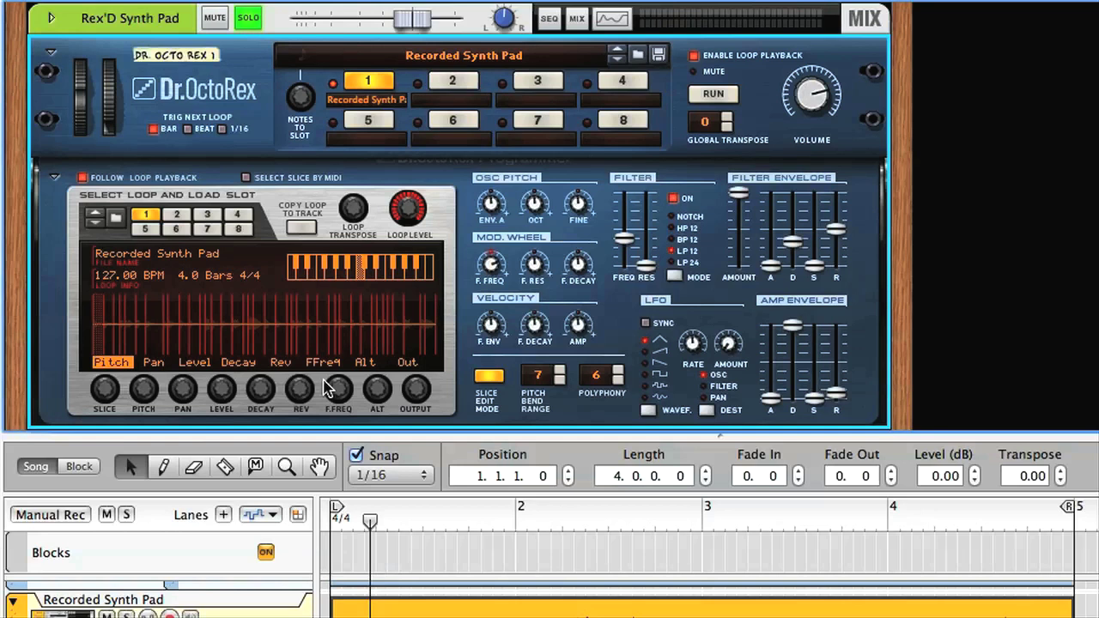
Draw per-slice FFreq values across all slices while the loop plays.
{"action": "left_click", "coordinate": [324, 362]}
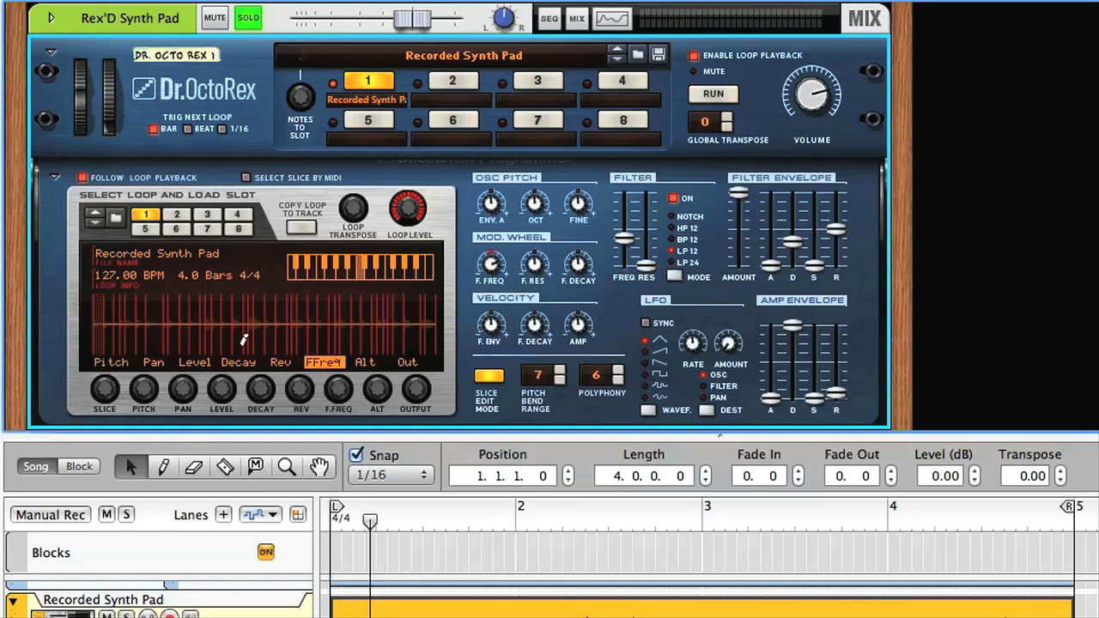
{"action": "key", "text": "space"}
{"action": "mouse_move", "coordinate": [108, 316]}
{"action": "left_mouse_down"}
{"action": "mouse_move", "coordinate": [169, 326]}
{"action": "mouse_move", "coordinate": [211, 314]}
{"action": "mouse_move", "coordinate": [240, 330]}
{"action": "mouse_move", "coordinate": [309, 321]}
{"action": "mouse_move", "coordinate": [344, 335]}
{"action": "mouse_move", "coordinate": [396, 307]}
{"action": "mouse_move", "coordinate": [436, 302]}
{"action": "left_mouse_up"}
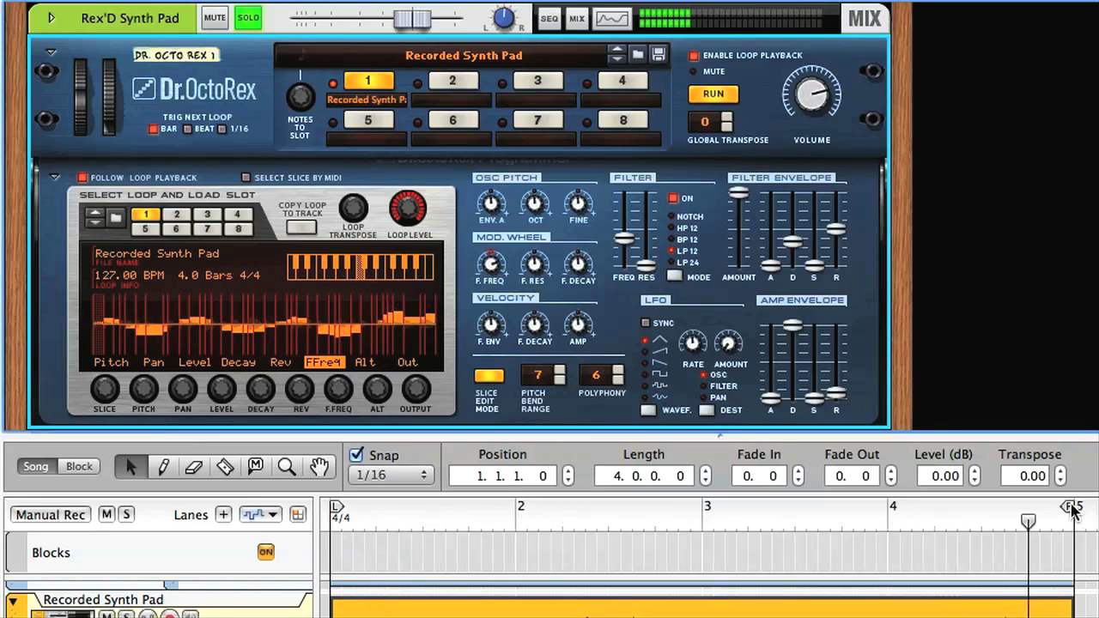
Loop bars 2–3 to raise later slices' FFreq, then extend the loop end to bar 4.
{"action": "left_click_drag", "start_coordinate": [1068, 508], "coordinate": [519, 524]}
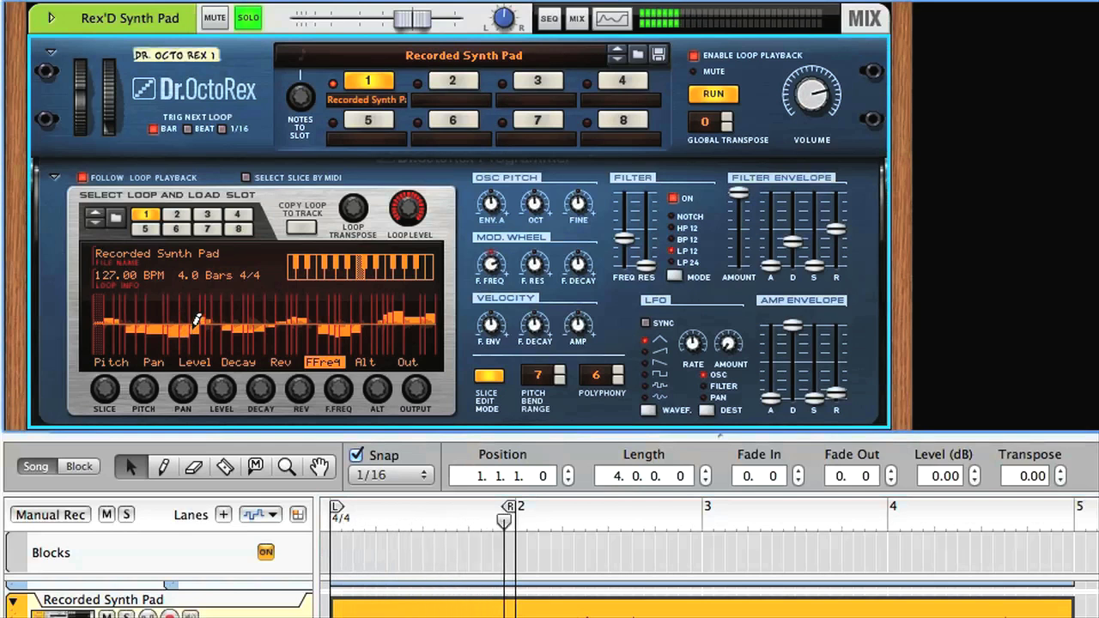
{"action": "left_click_drag", "start_coordinate": [510, 516], "coordinate": [700, 511]}
{"action": "left_click_drag", "start_coordinate": [338, 512], "coordinate": [521, 508]}
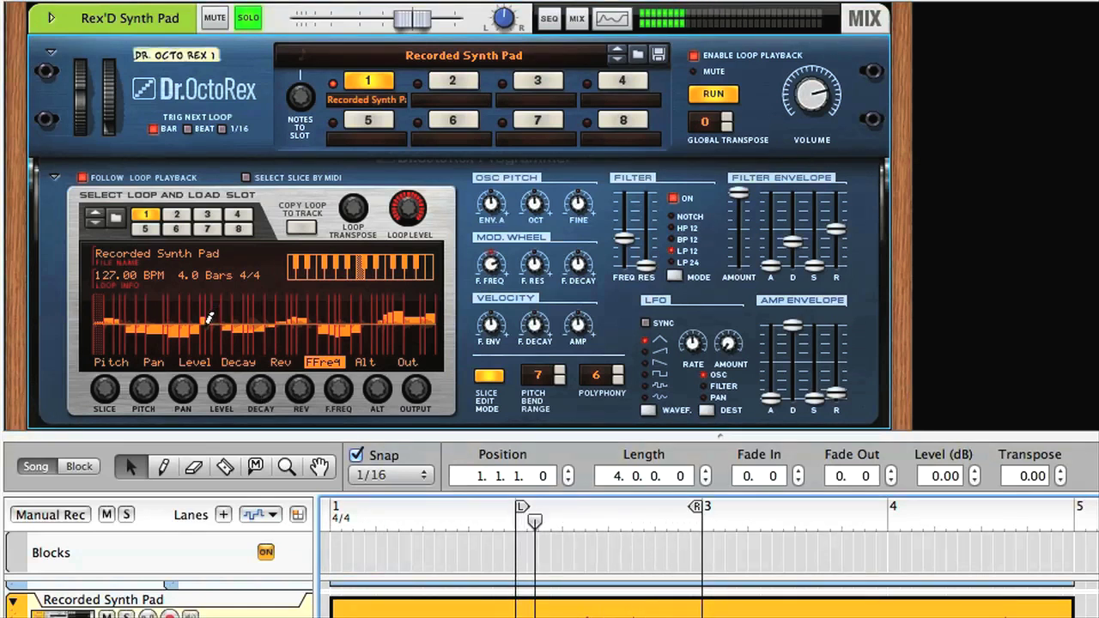
{"action": "mouse_move", "coordinate": [253, 311]}
{"action": "left_mouse_down"}
{"action": "mouse_move", "coordinate": [274, 292]}
{"action": "mouse_move", "coordinate": [228, 313]}
{"action": "mouse_move", "coordinate": [276, 327]}
{"action": "left_mouse_up"}
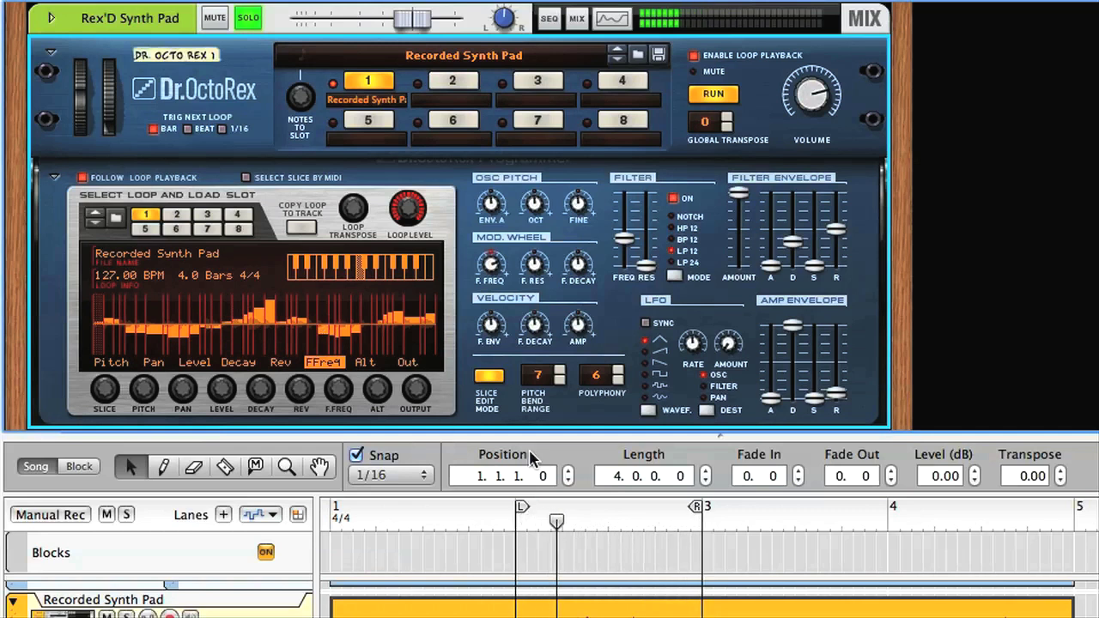
{"action": "left_click_drag", "start_coordinate": [702, 509], "coordinate": [888, 510]}
Move the loop start back to bar 1 and set six slices across the loop to reverse.
{"action": "left_click_drag", "start_coordinate": [521, 507], "coordinate": [335, 508]}
{"action": "left_click", "coordinate": [281, 361]}
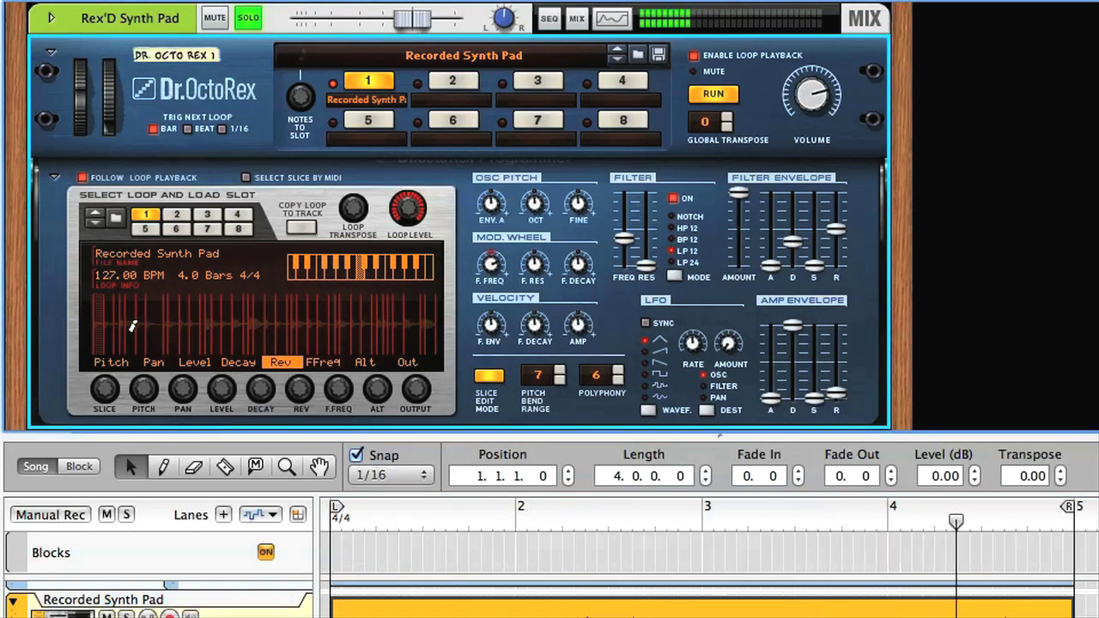
{"action": "left_click", "coordinate": [131, 325]}
{"action": "left_click", "coordinate": [166, 325]}
{"action": "left_click", "coordinate": [203, 324]}
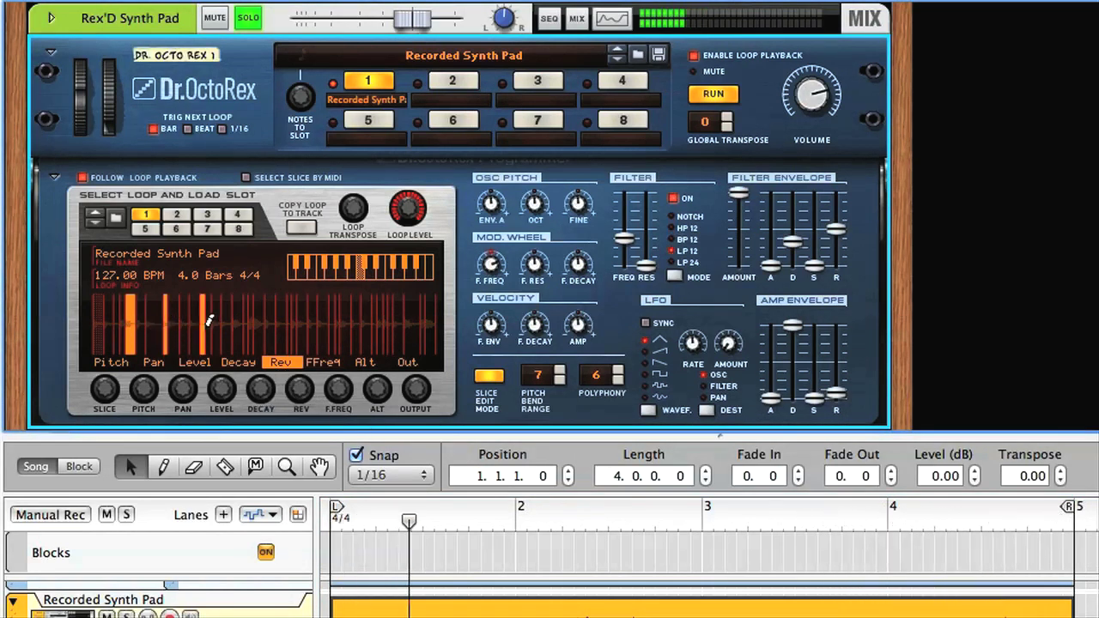
{"action": "left_click", "coordinate": [250, 322]}
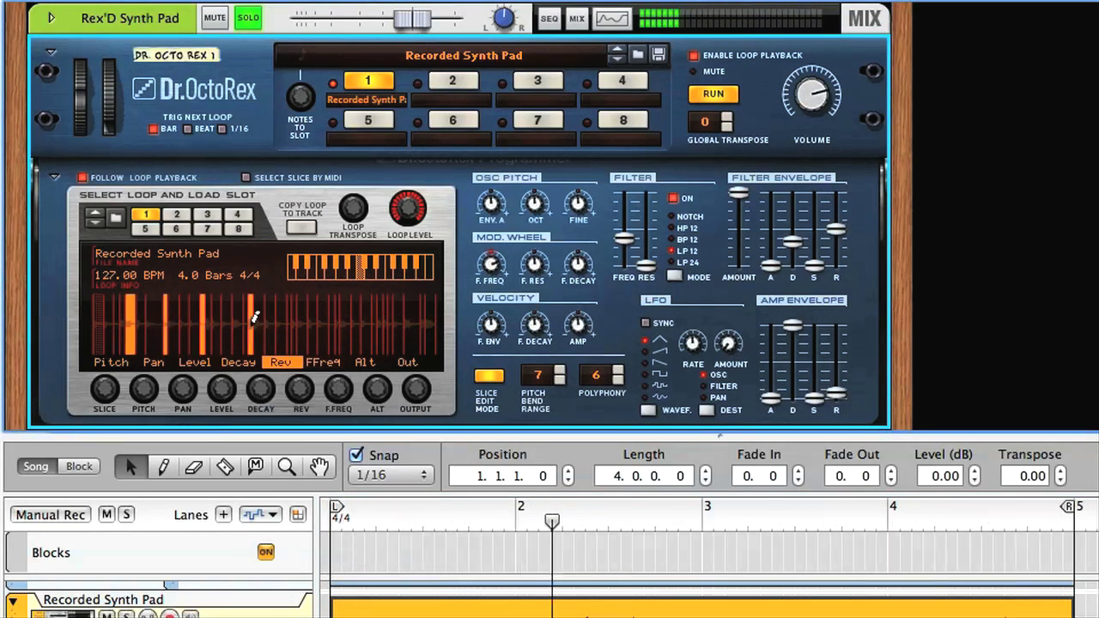
{"action": "left_click", "coordinate": [303, 324]}
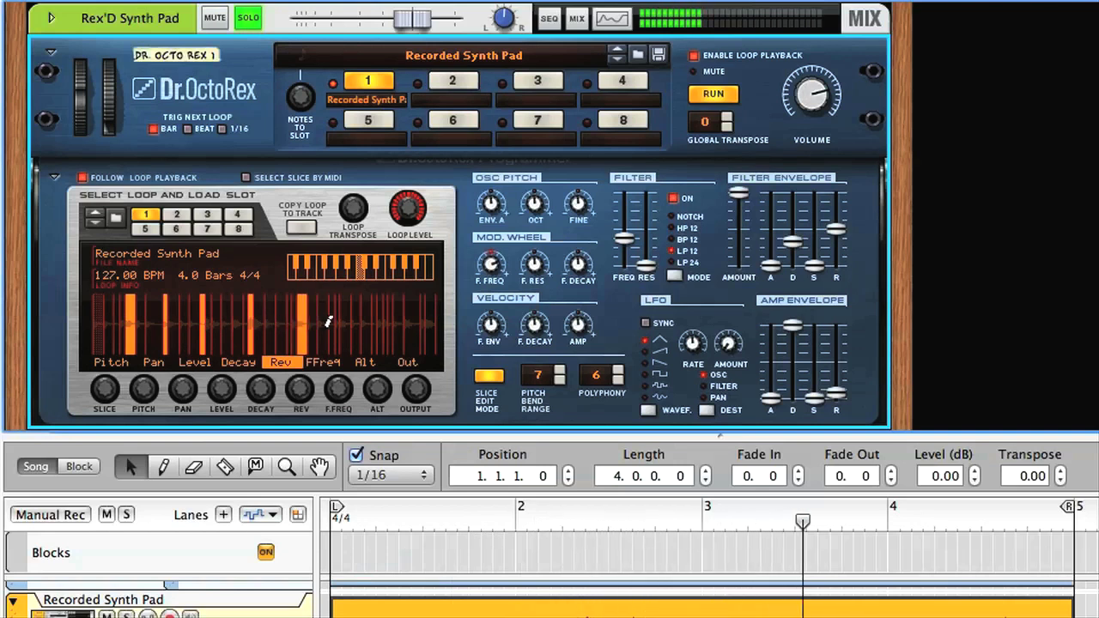
{"action": "left_click", "coordinate": [356, 325]}
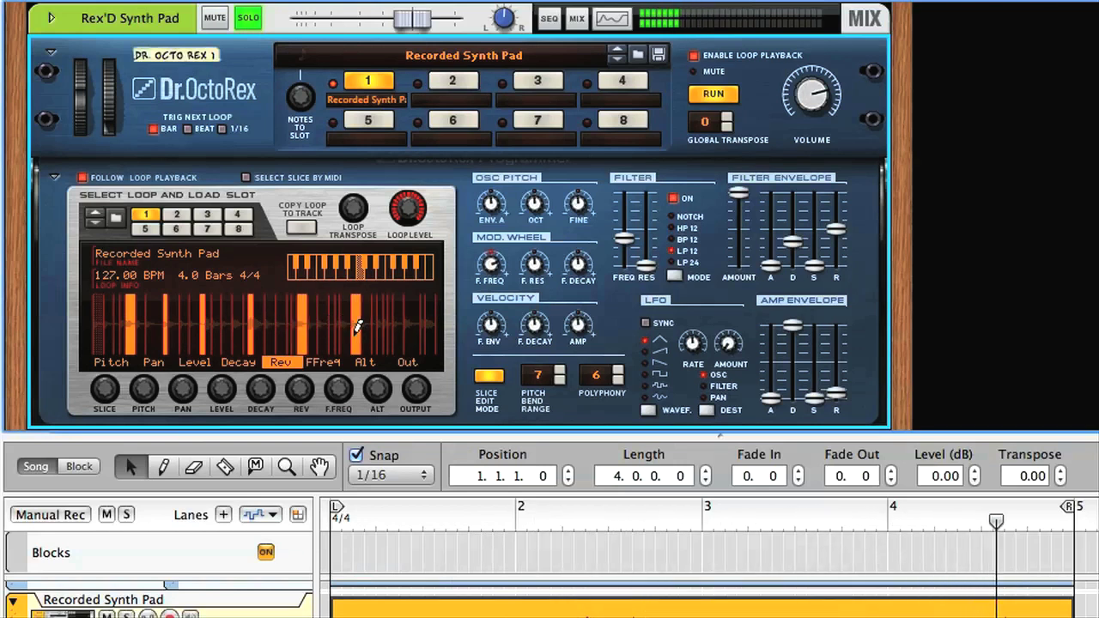
Reverse a seventh slice, then solo the Recorded Synth Pad and start playback.
{"action": "left_click", "coordinate": [385, 324]}
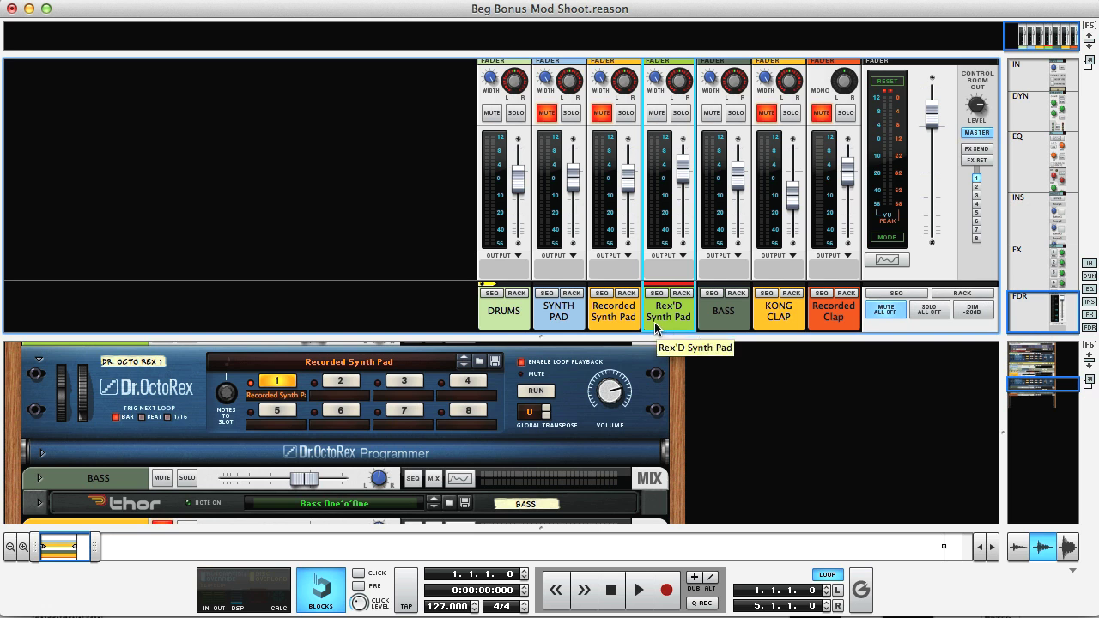
{"action": "left_click", "coordinate": [629, 115]}
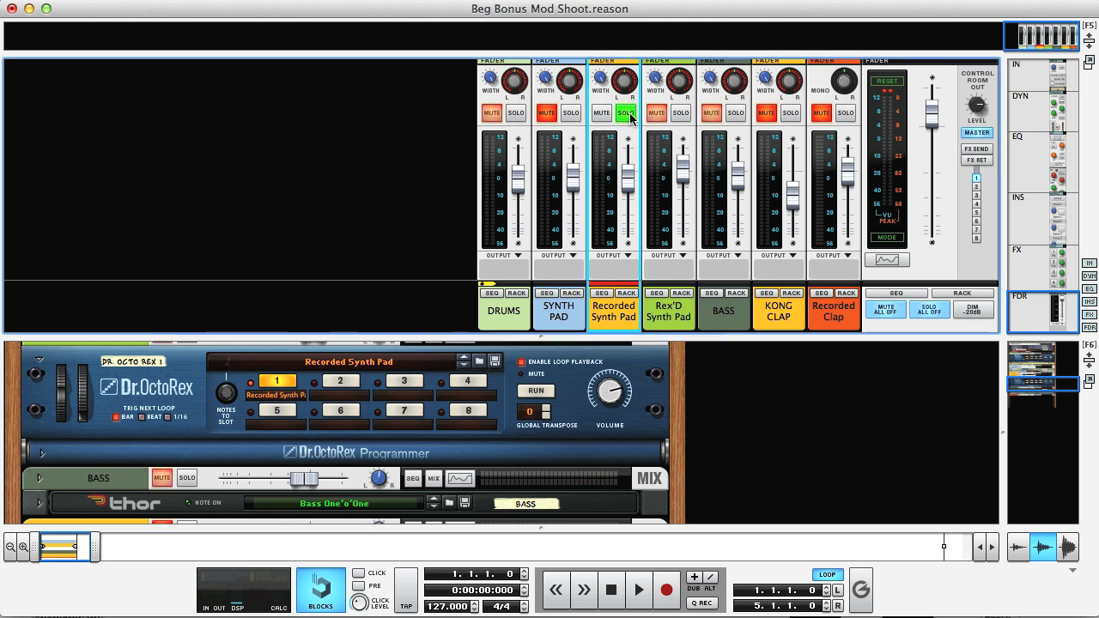
{"action": "key", "text": "space"}
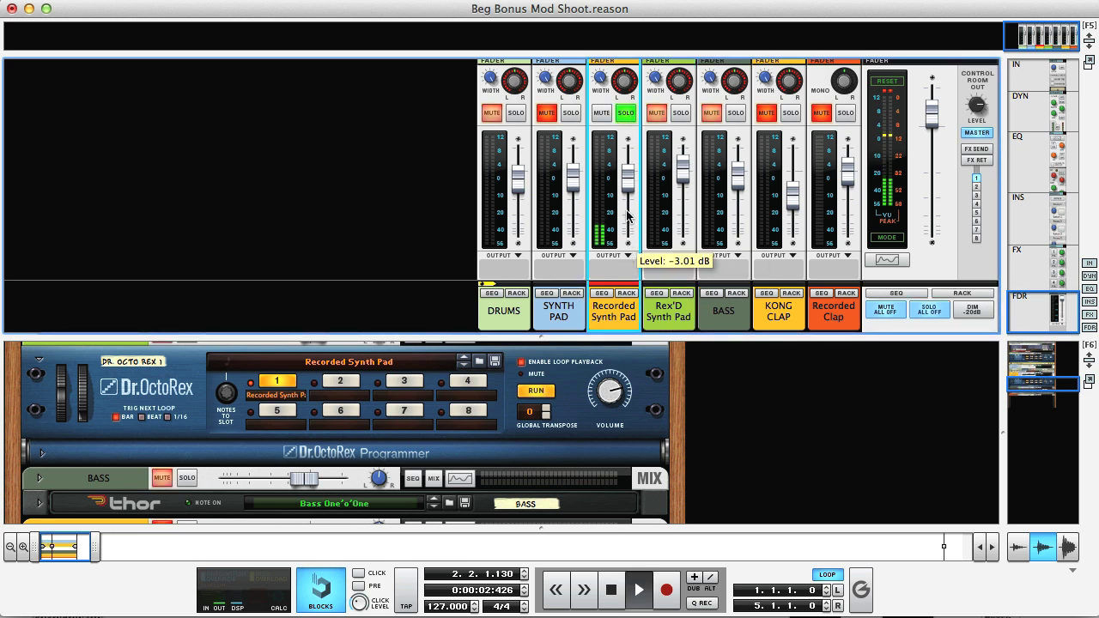
Compare the two soloed pads, then stop and rewind with only Rex'D Synth Pad soloed.
{"action": "left_click", "coordinate": [680, 113]}
{"action": "left_click", "coordinate": [626, 112]}
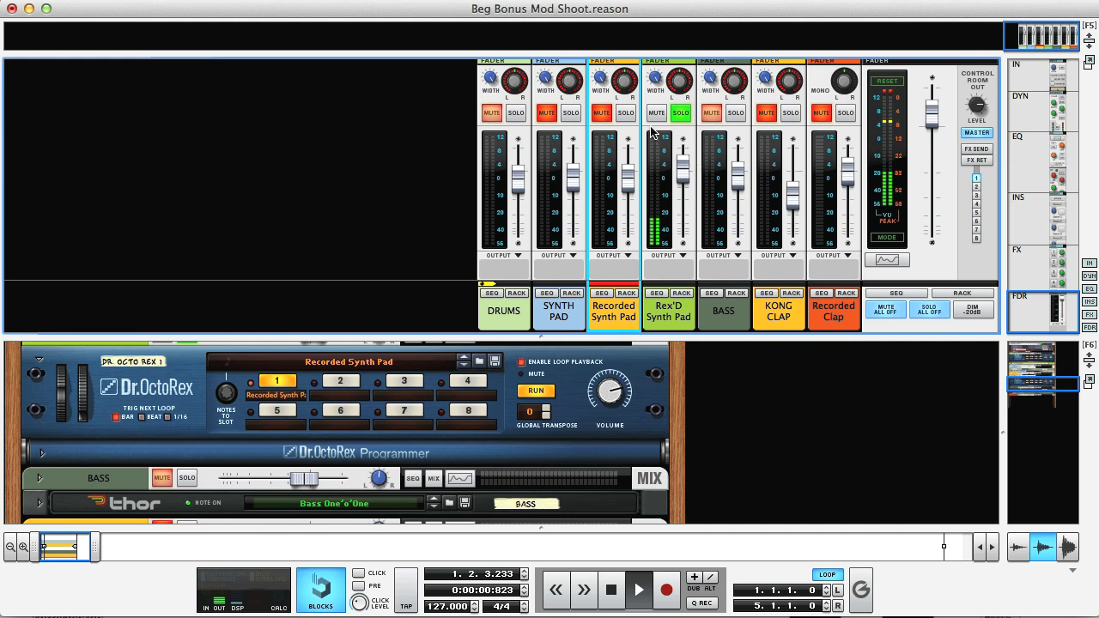
{"action": "left_click", "coordinate": [626, 112]}
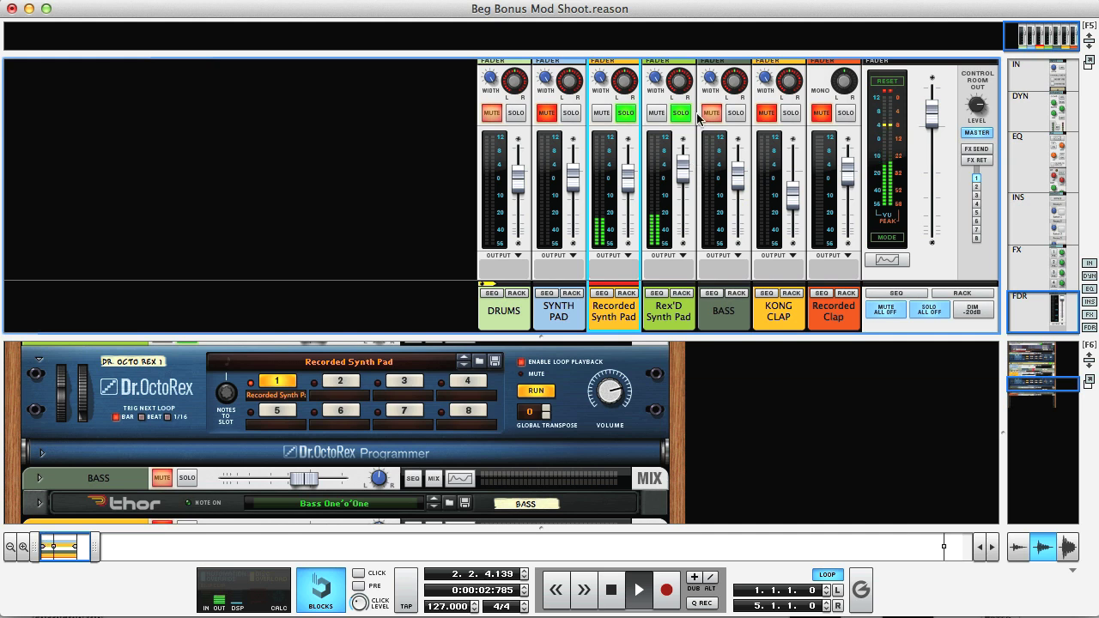
{"action": "left_click", "coordinate": [680, 113]}
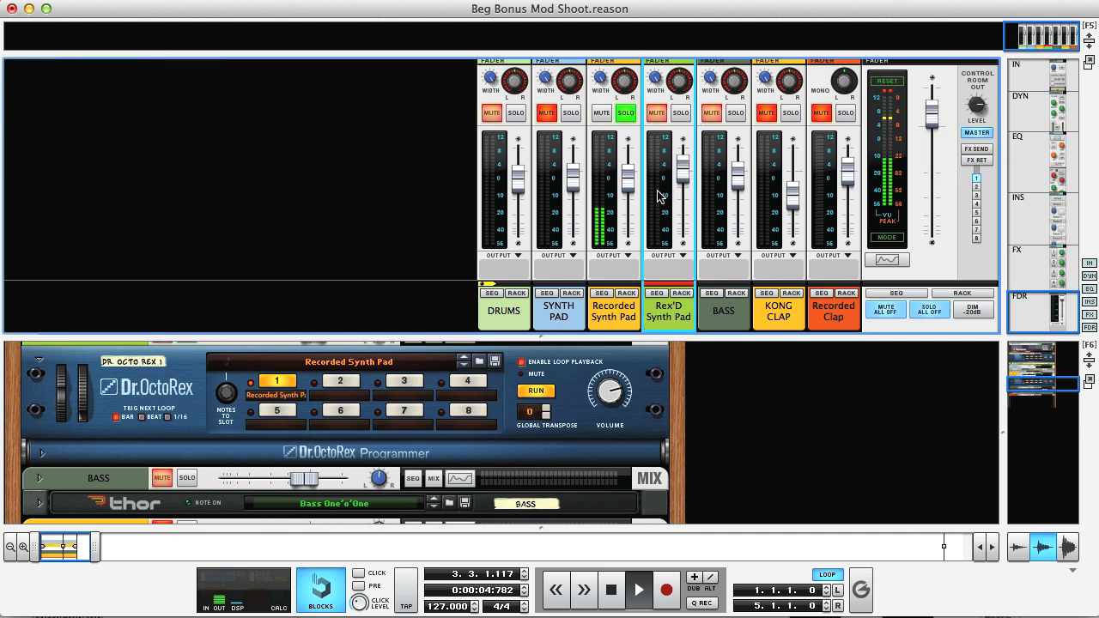
{"action": "key", "text": "space"}
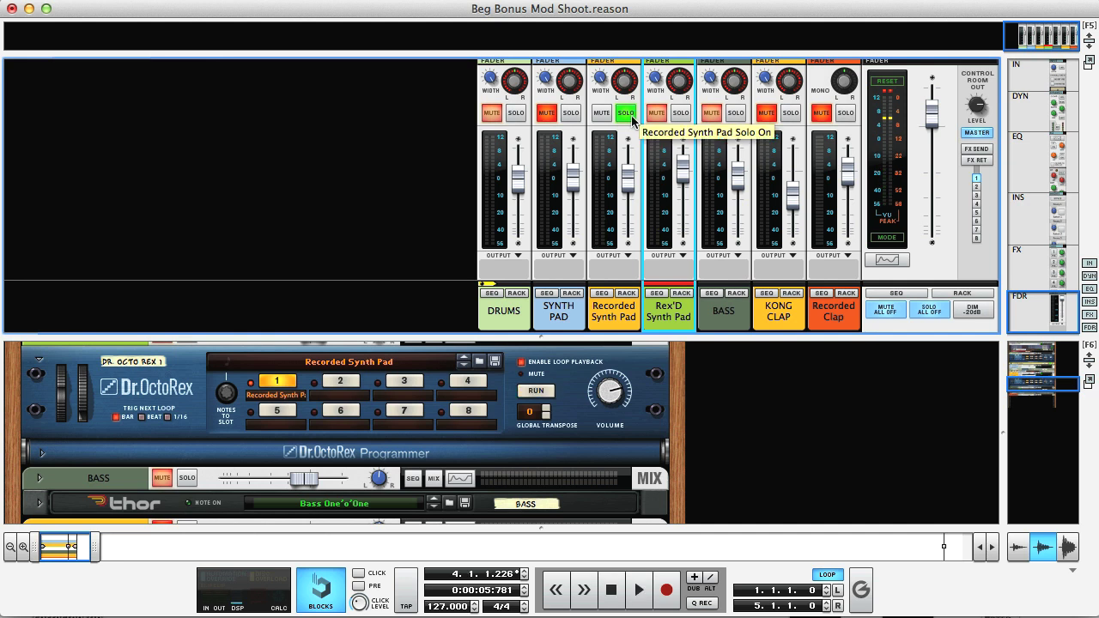
{"action": "left_click", "coordinate": [631, 116]}
{"action": "left_click", "coordinate": [680, 113]}
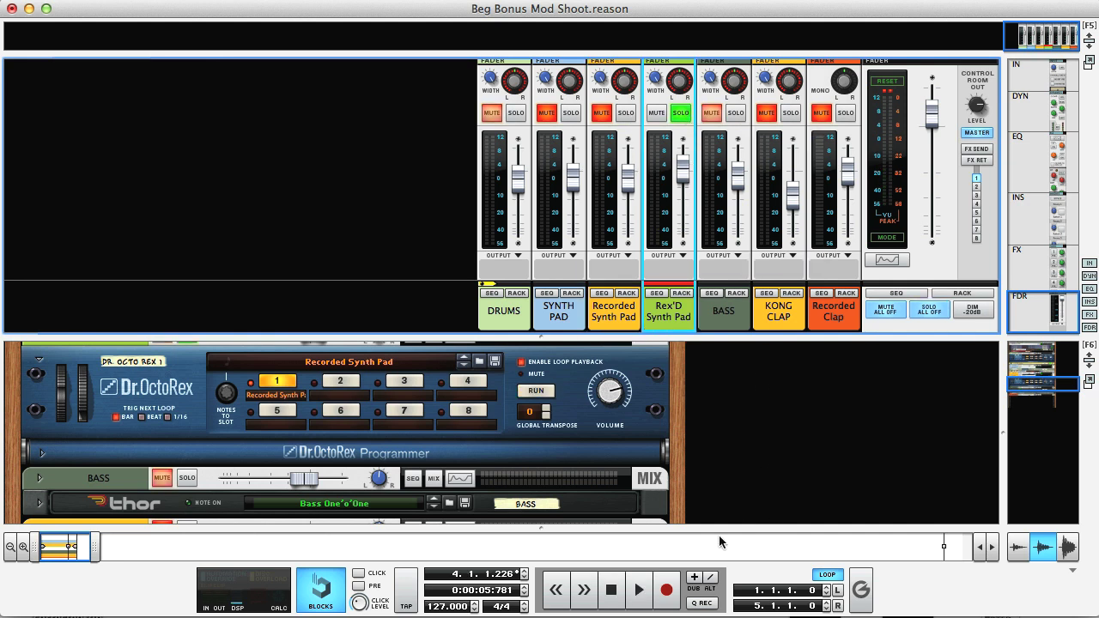
{"action": "left_click", "coordinate": [613, 591]}
Drag the Audiomatic Retro Transformer from the Creative FX devices into the rack.
{"action": "key", "text": "F8"}
{"action": "left_click", "coordinate": [886, 129]}
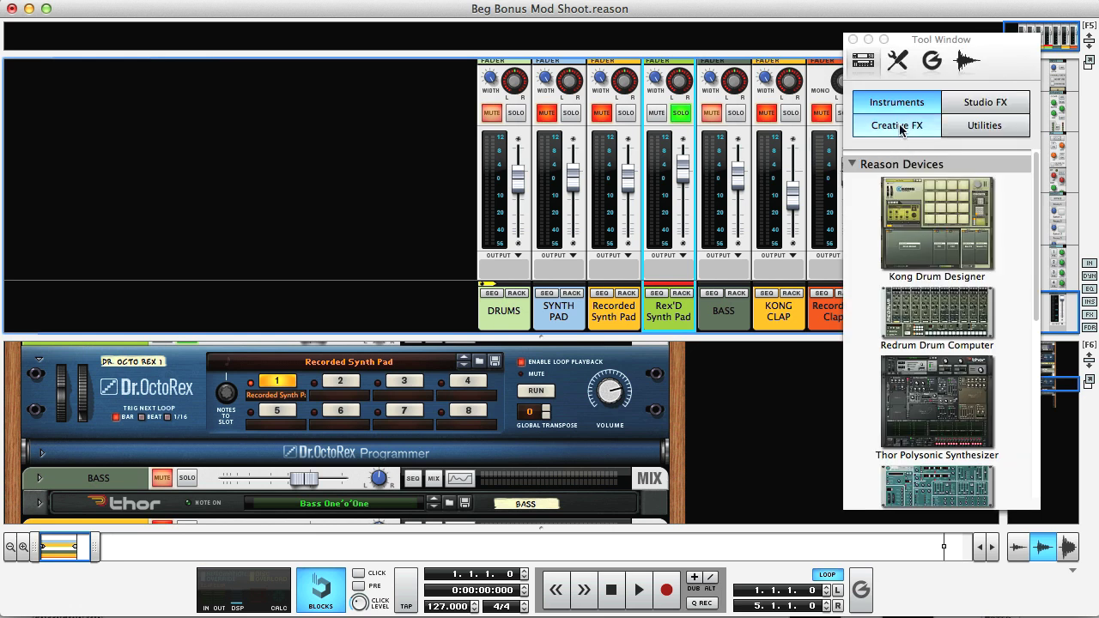
{"action": "left_click", "coordinate": [944, 455]}
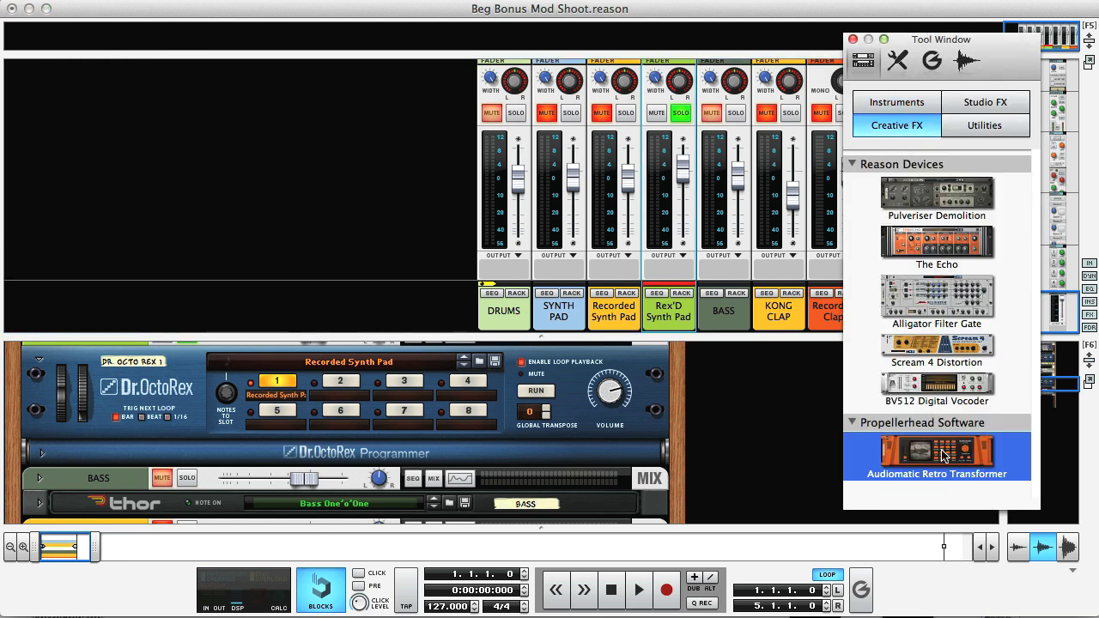
{"action": "left_click_drag", "start_coordinate": [904, 462], "coordinate": [622, 466]}
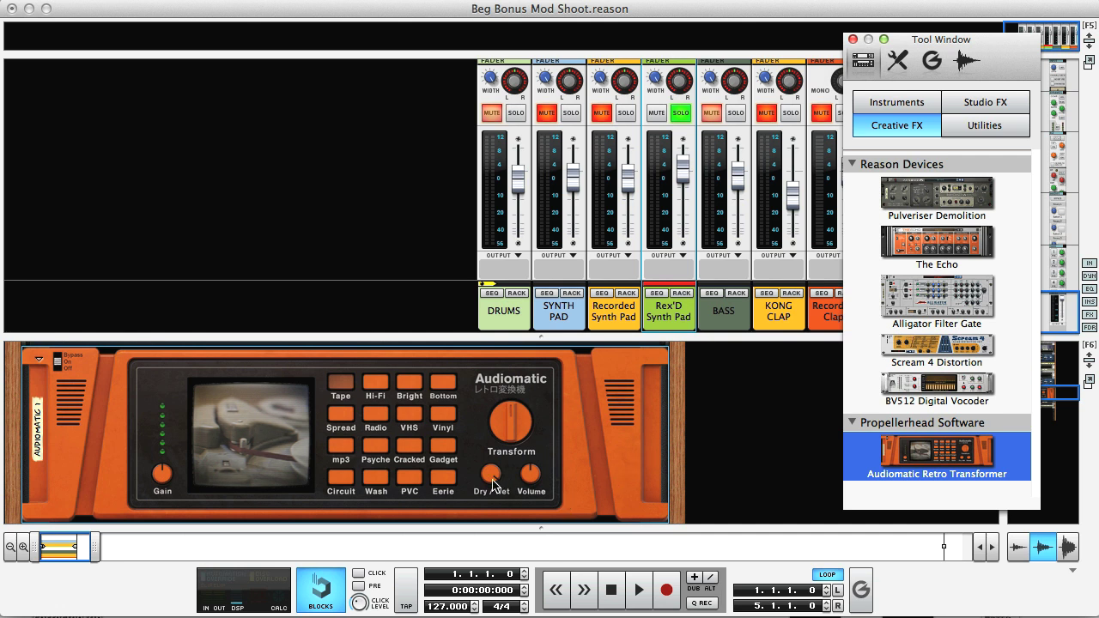
Try the Audiomatic's VHS, Psyche and Cracked presets and the Transform amount, then choose Wash.
{"action": "left_click", "coordinate": [412, 421]}
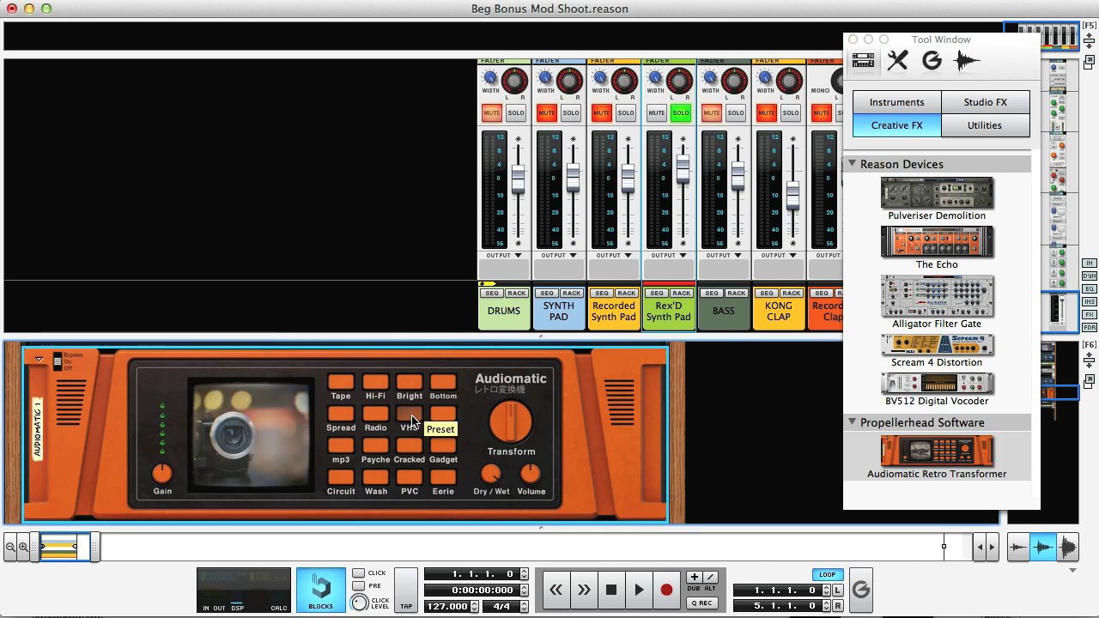
{"action": "left_click", "coordinate": [384, 449]}
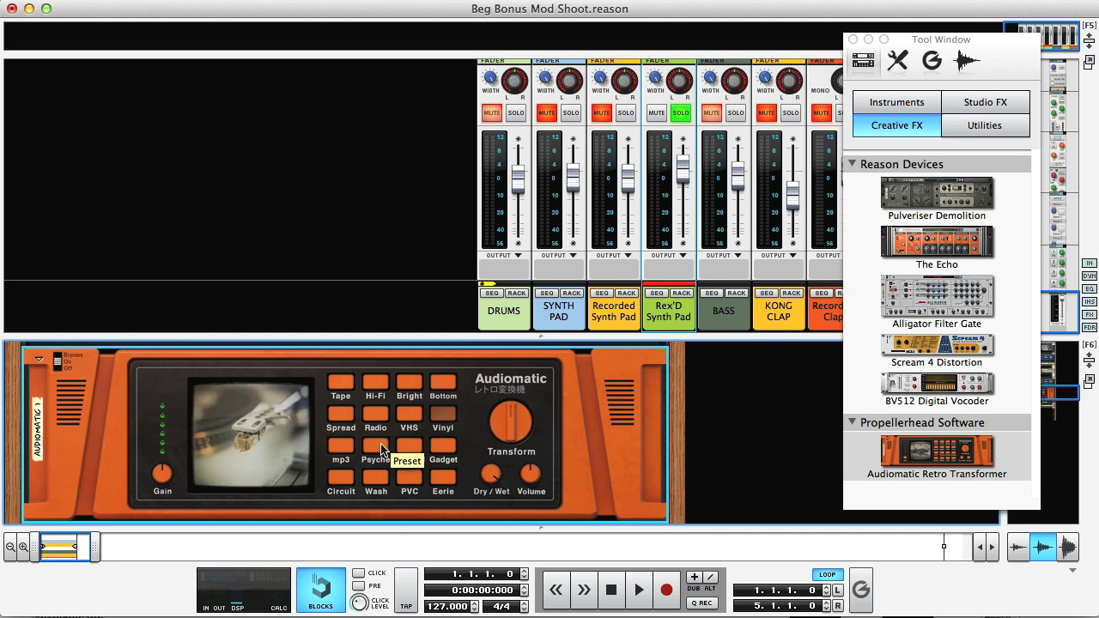
{"action": "left_click_drag", "start_coordinate": [506, 417], "coordinate": [507, 455]}
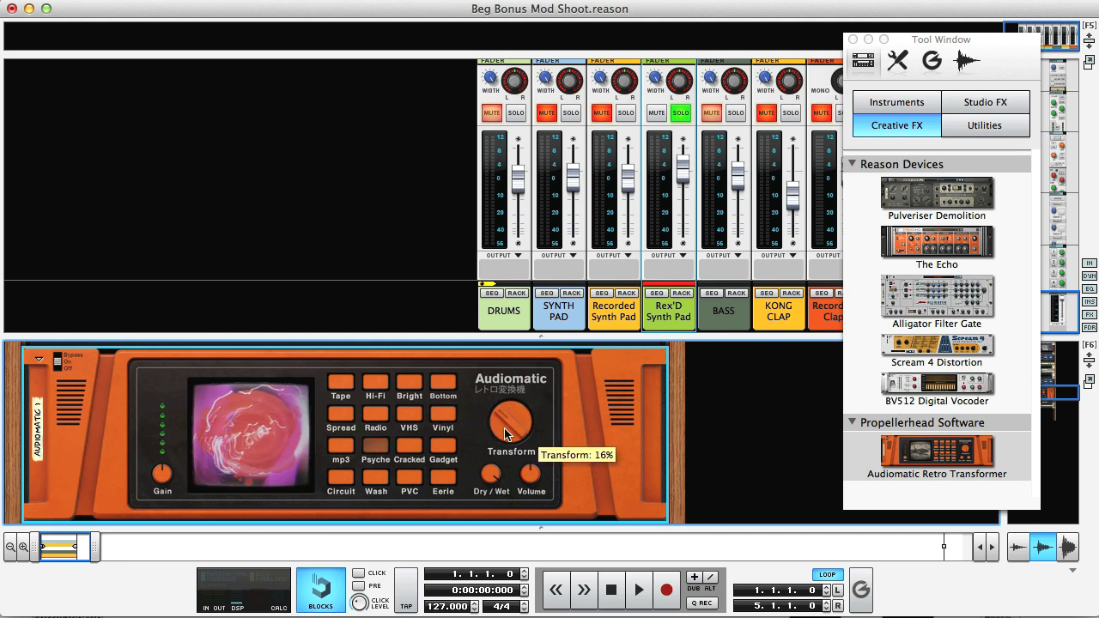
{"action": "left_click_drag", "start_coordinate": [509, 394], "coordinate": [515, 424]}
{"action": "left_click", "coordinate": [408, 446]}
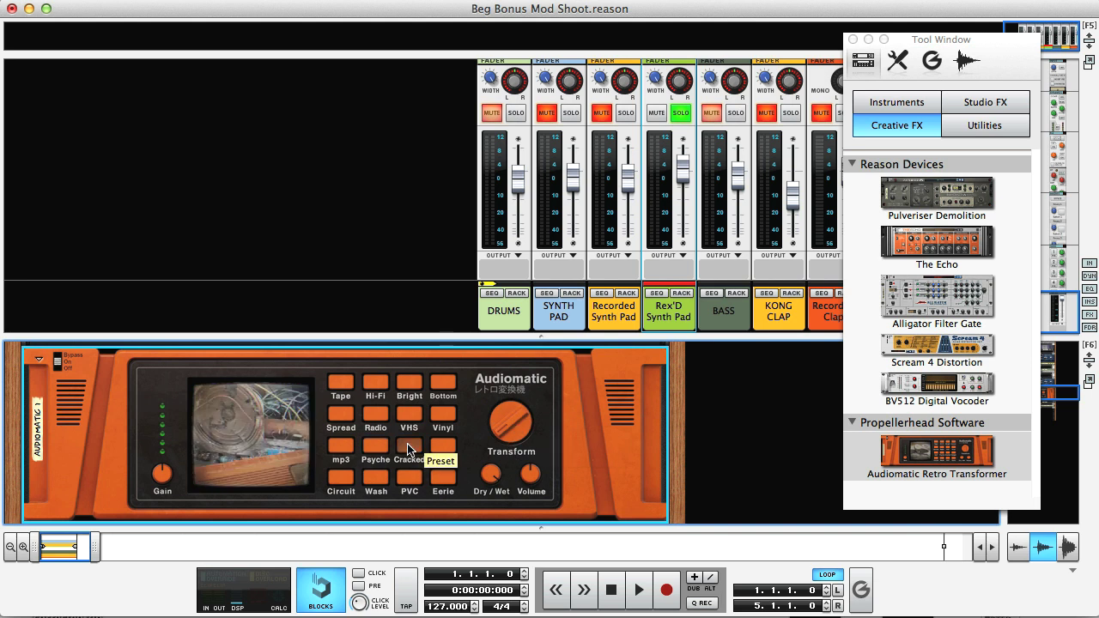
{"action": "left_click", "coordinate": [378, 481]}
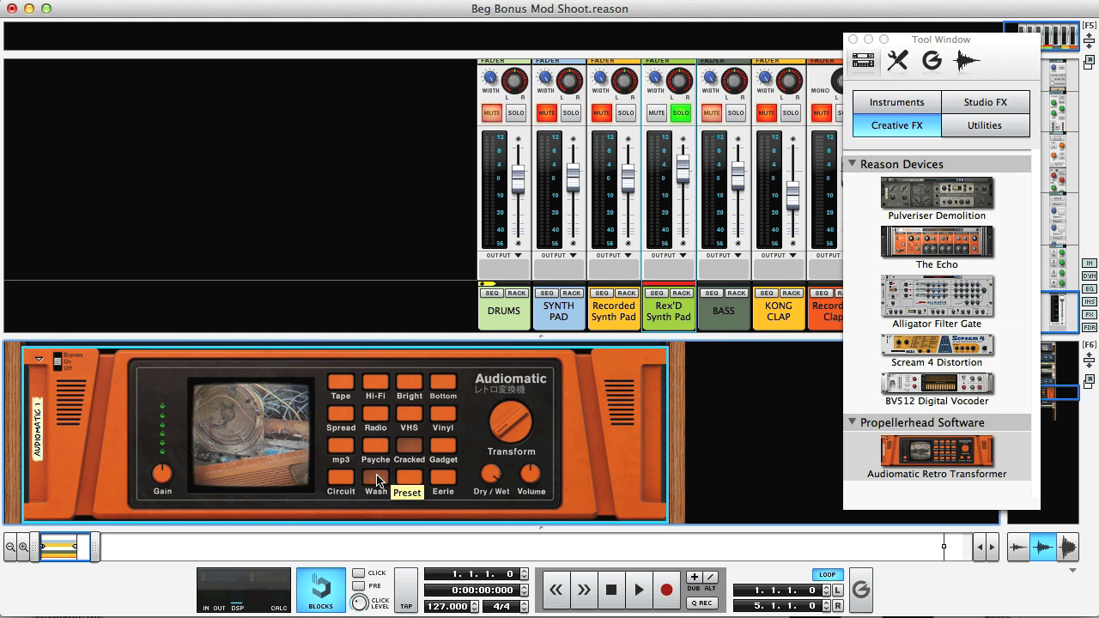
Play the loop, comparing the Audiomatic bypassed and switched back on.
{"action": "left_click", "coordinate": [56, 358]}
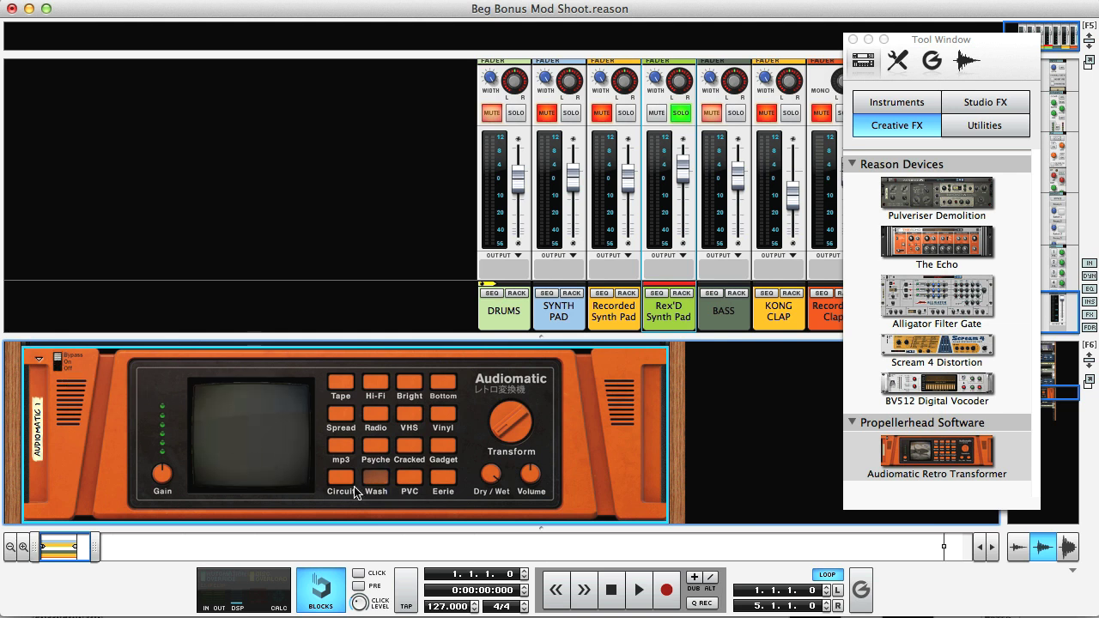
{"action": "key", "text": "space"}
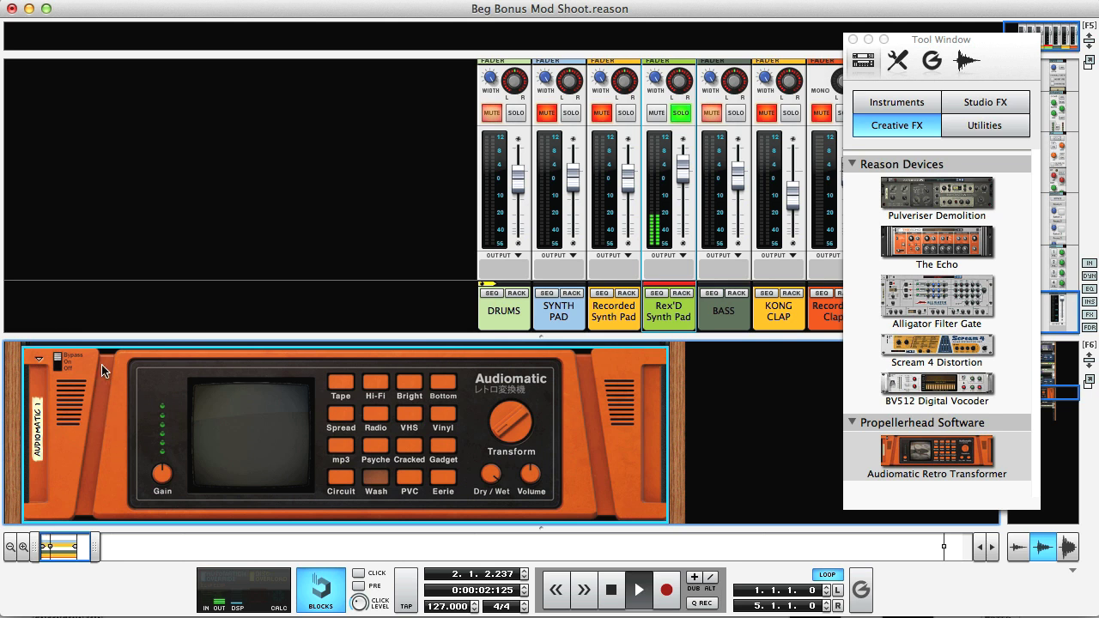
{"action": "left_click", "coordinate": [57, 358]}
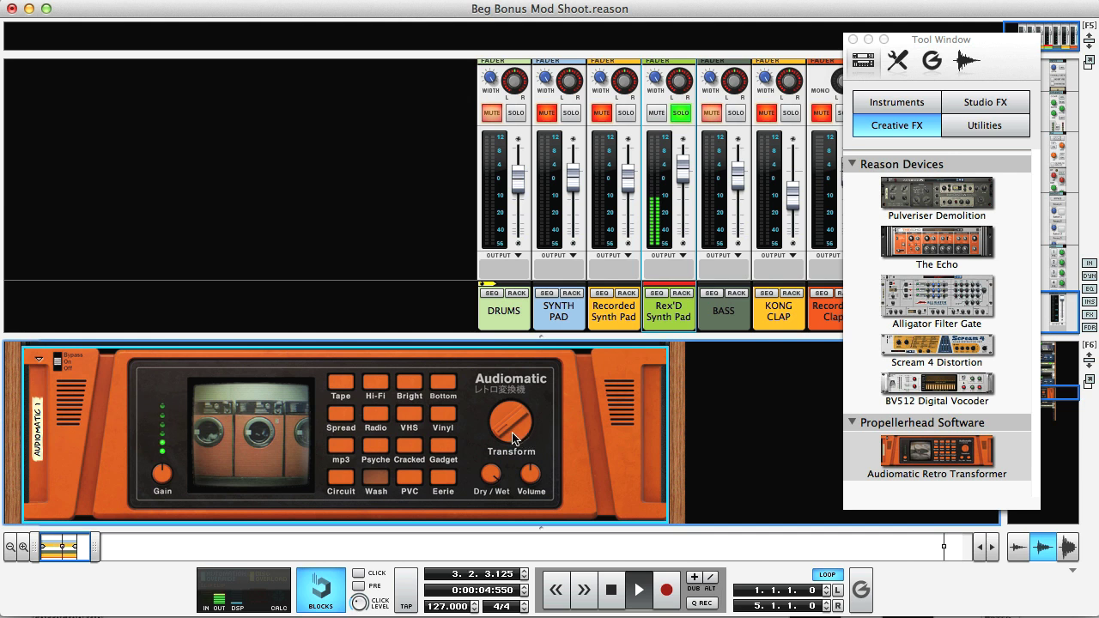
Raise the Audiomatic Transform to 22% and set its Dry/Wet mix to about 66%.
{"action": "mouse_move", "coordinate": [503, 436]}
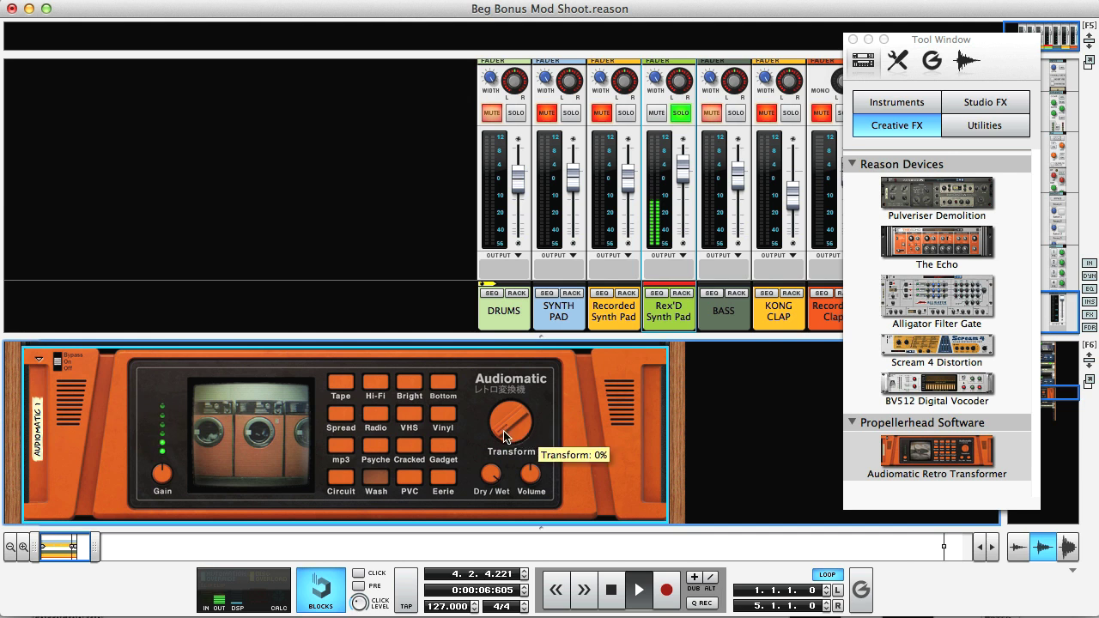
{"action": "left_click_drag", "start_coordinate": [503, 436], "coordinate": [515, 372]}
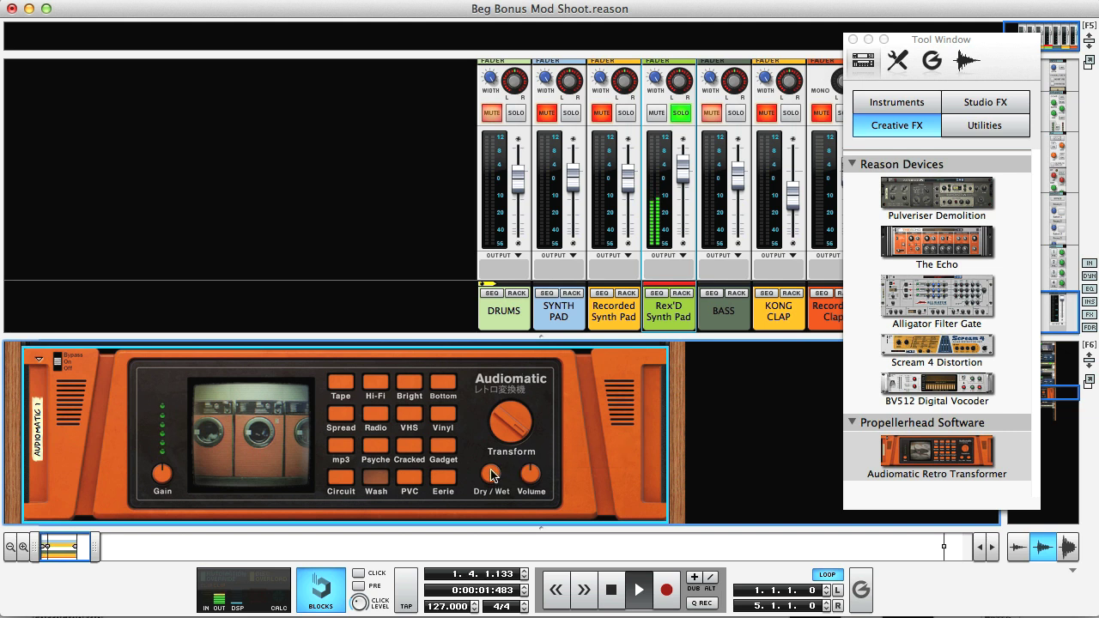
{"action": "mouse_move", "coordinate": [488, 484]}
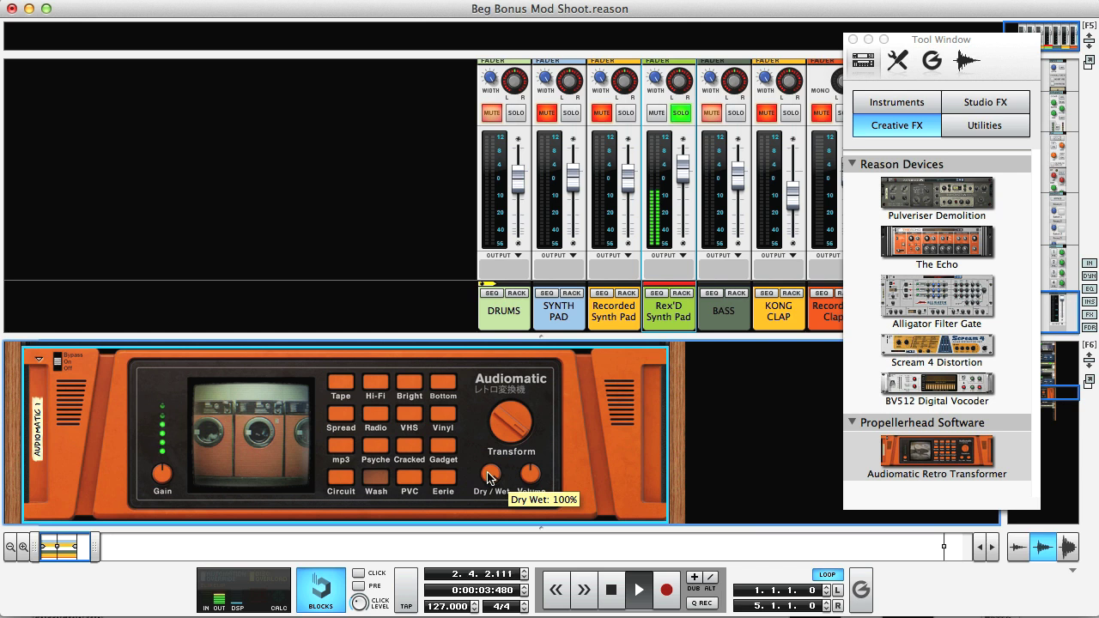
{"action": "left_click_drag", "start_coordinate": [487, 473], "coordinate": [488, 524]}
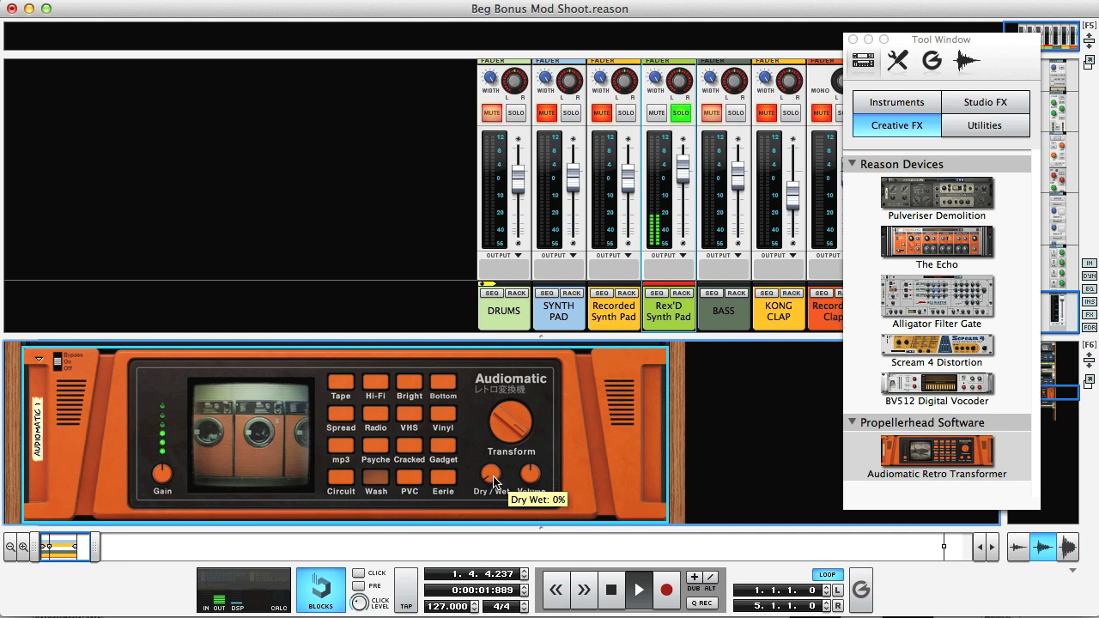
{"action": "mouse_move", "coordinate": [489, 472]}
{"action": "left_mouse_down"}
{"action": "mouse_move", "coordinate": [489, 442]}
{"action": "mouse_move", "coordinate": [492, 485]}
{"action": "left_mouse_up"}
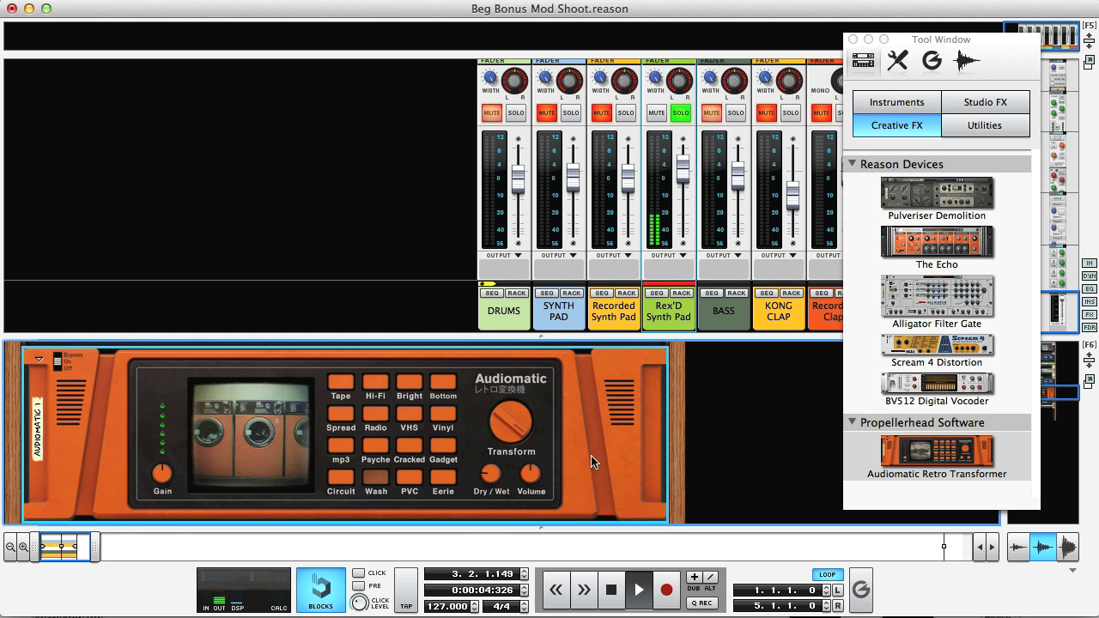
Unsolo the Rex'D Synth Pad and compare the Audiomatic bypassed against active.
{"action": "left_click", "coordinate": [679, 116]}
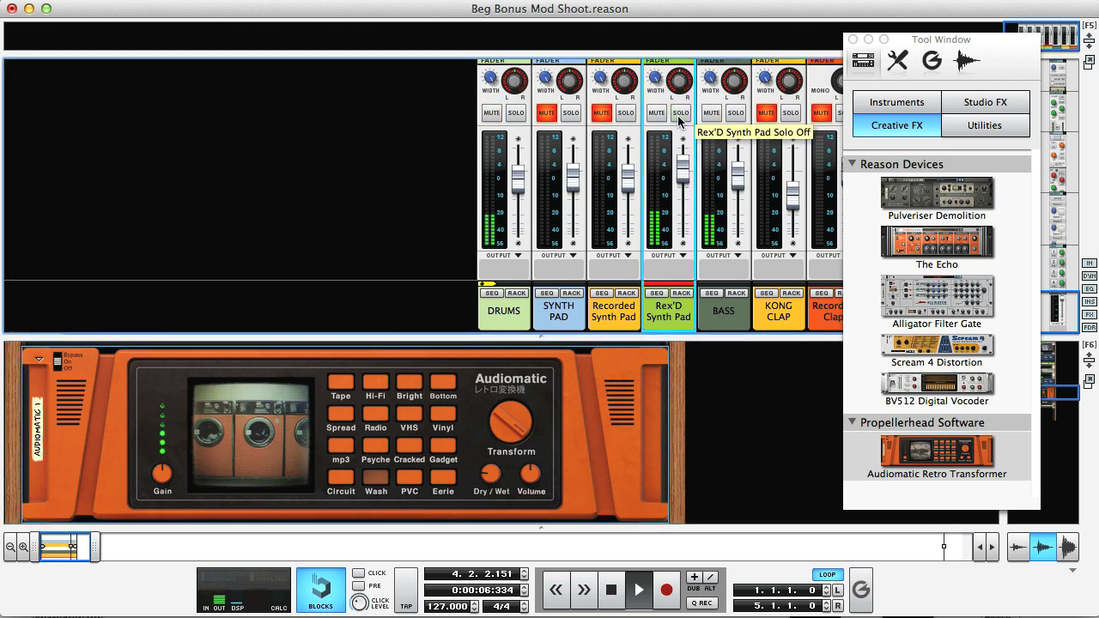
{"action": "left_click", "coordinate": [68, 363]}
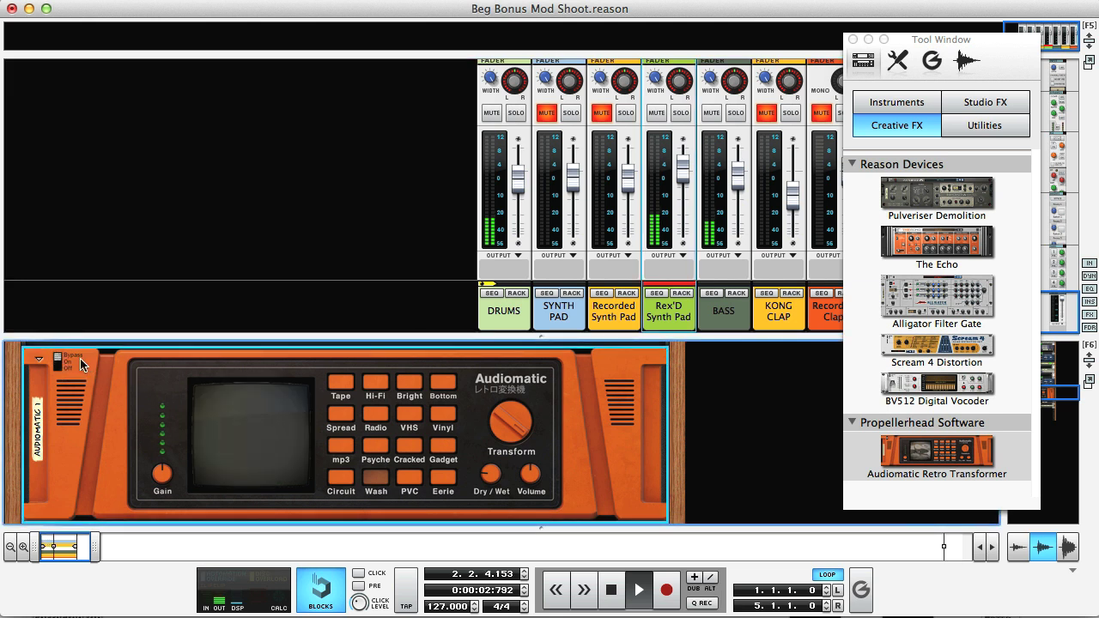
{"action": "left_click", "coordinate": [58, 361]}
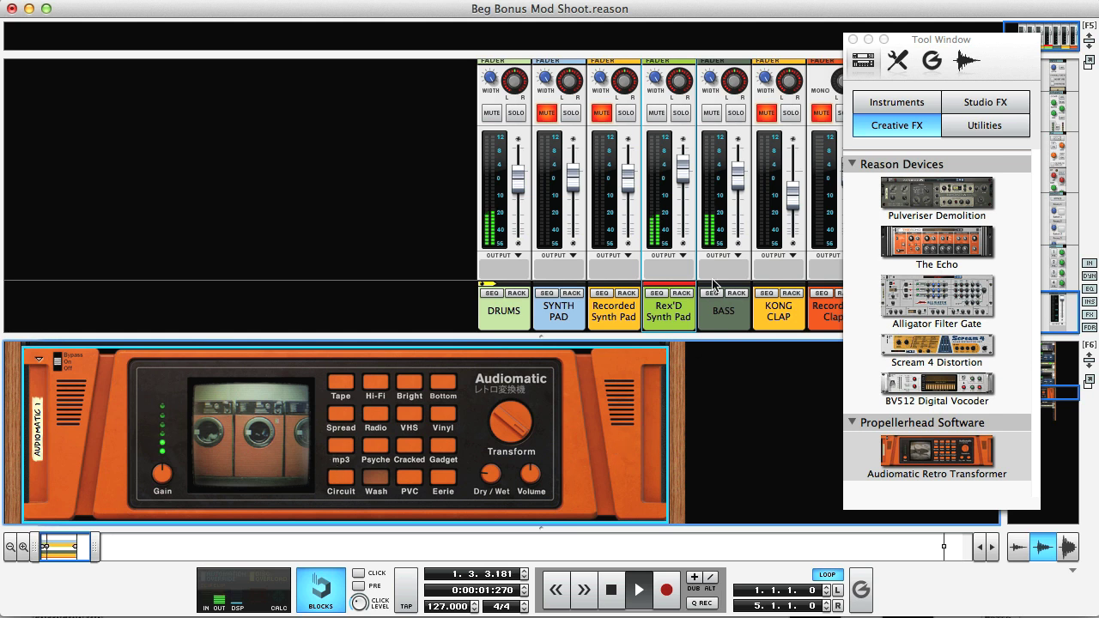
Mute the Recorded Synth Pad channel after toggling its solo.
{"action": "left_click", "coordinate": [625, 115]}
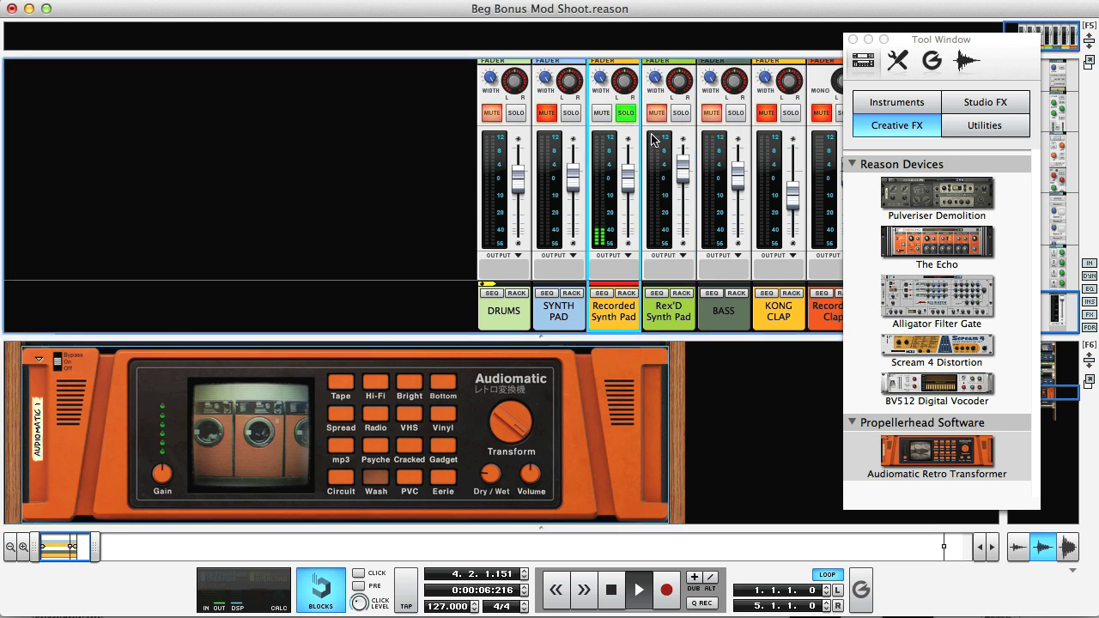
{"action": "left_click", "coordinate": [602, 113]}
{"action": "left_click", "coordinate": [625, 113]}
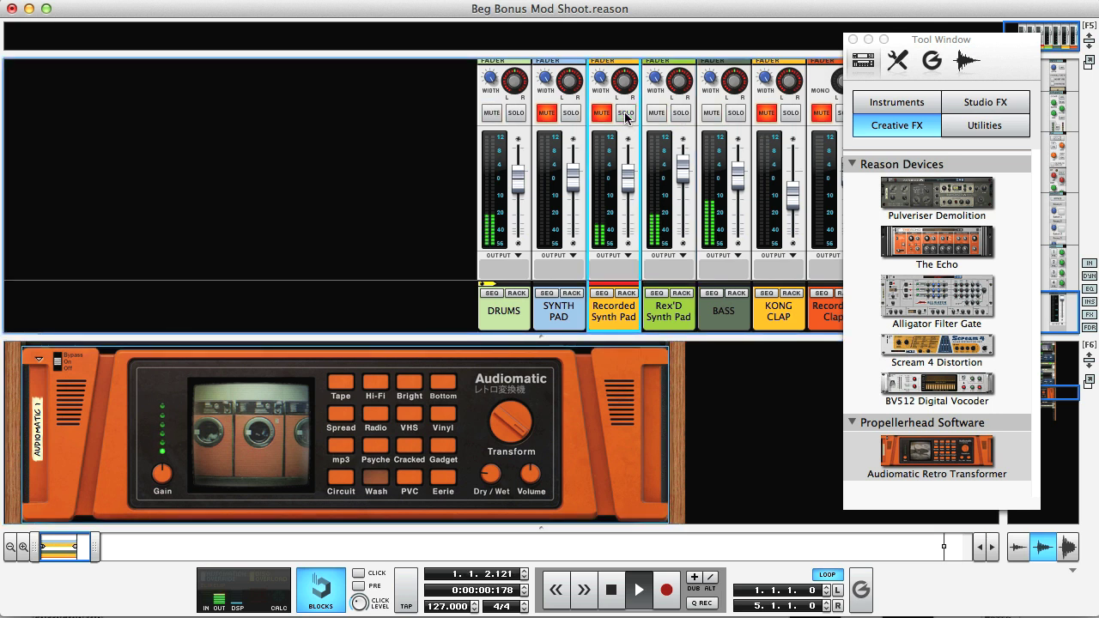
Show the DRUMS Dr.OctoRex, audition loop slots 4 and 5 and BASS mute, ending on slot 1.
{"action": "left_click", "coordinate": [516, 293]}
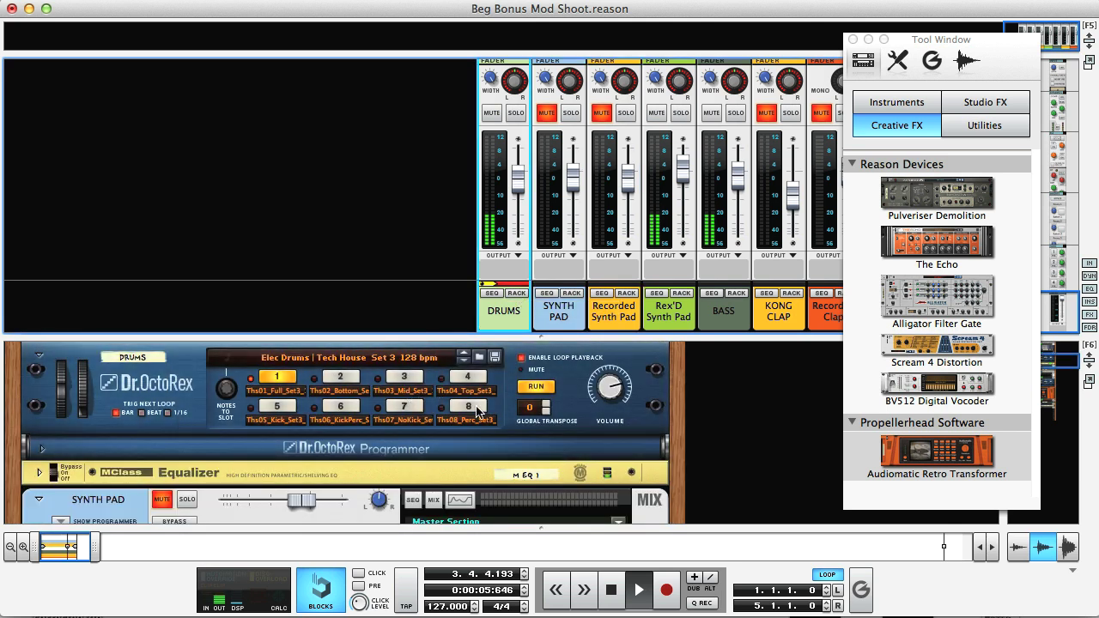
{"action": "left_click", "coordinate": [470, 382]}
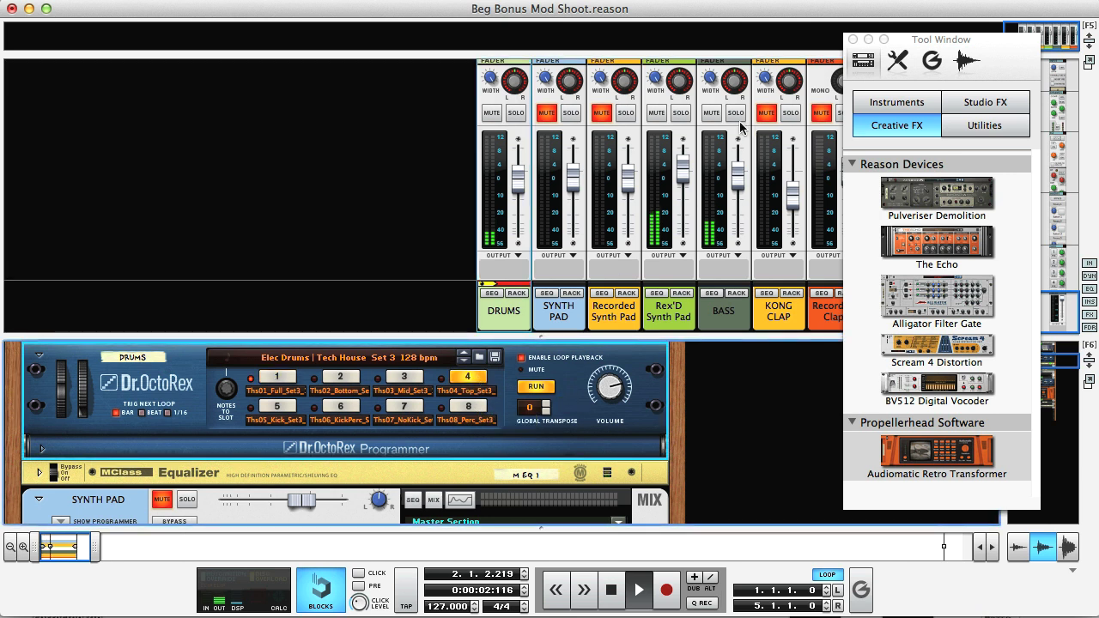
{"action": "left_click", "coordinate": [713, 114]}
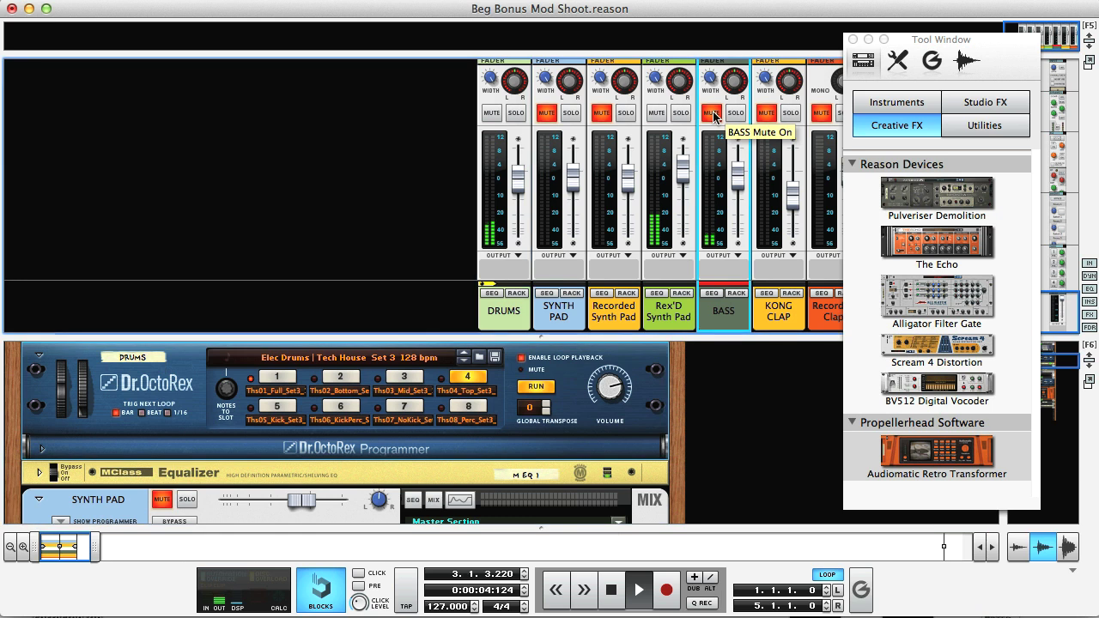
{"action": "left_click", "coordinate": [277, 378]}
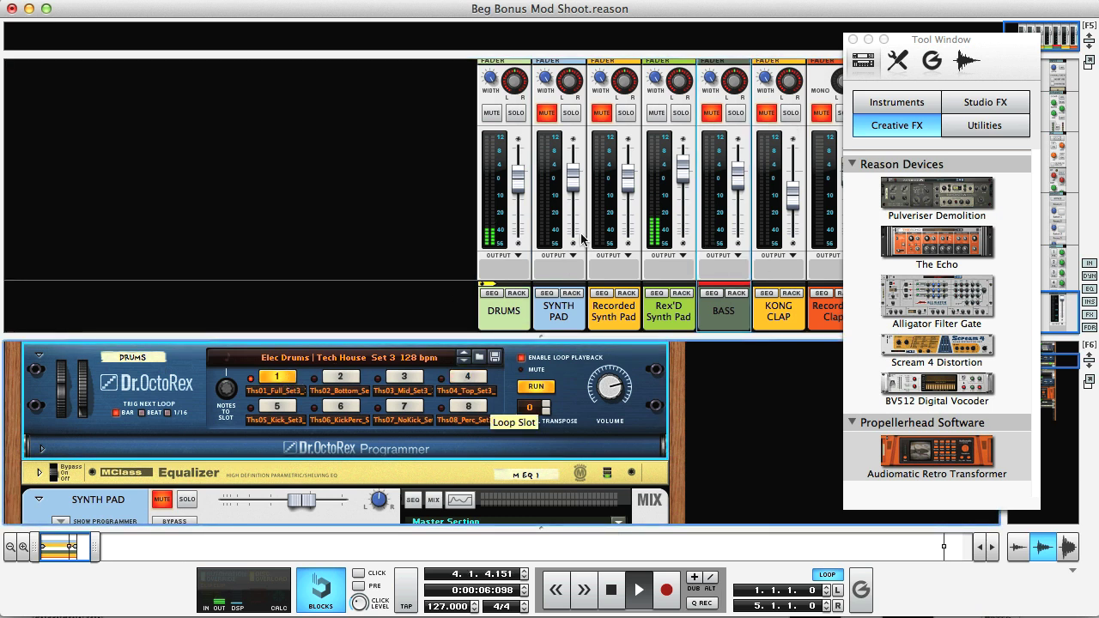
{"action": "left_click", "coordinate": [711, 115]}
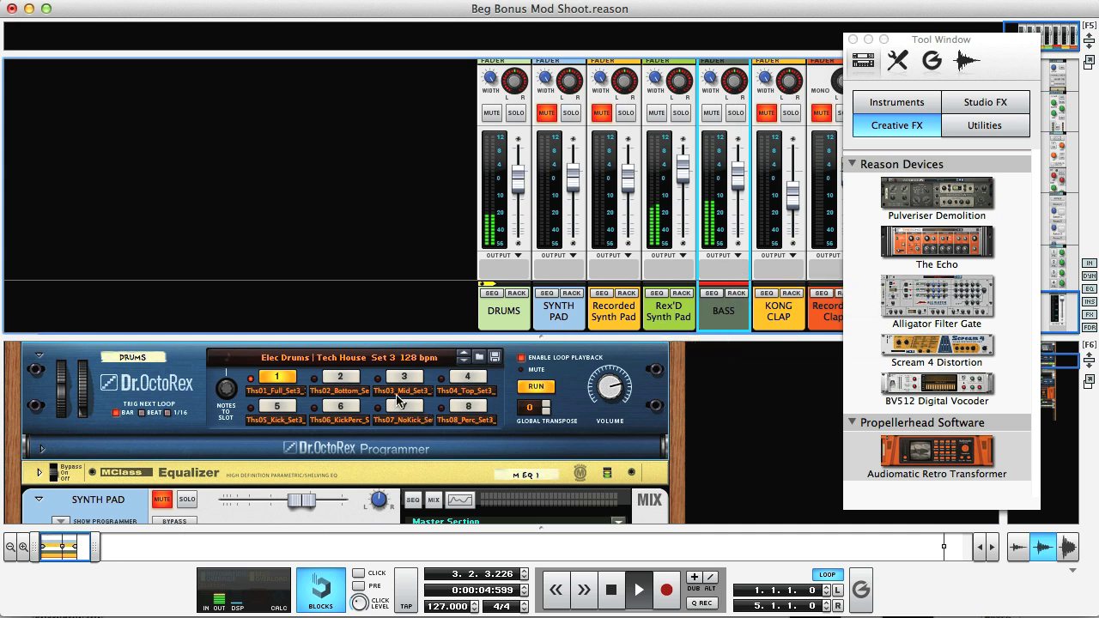
{"action": "left_click", "coordinate": [281, 419]}
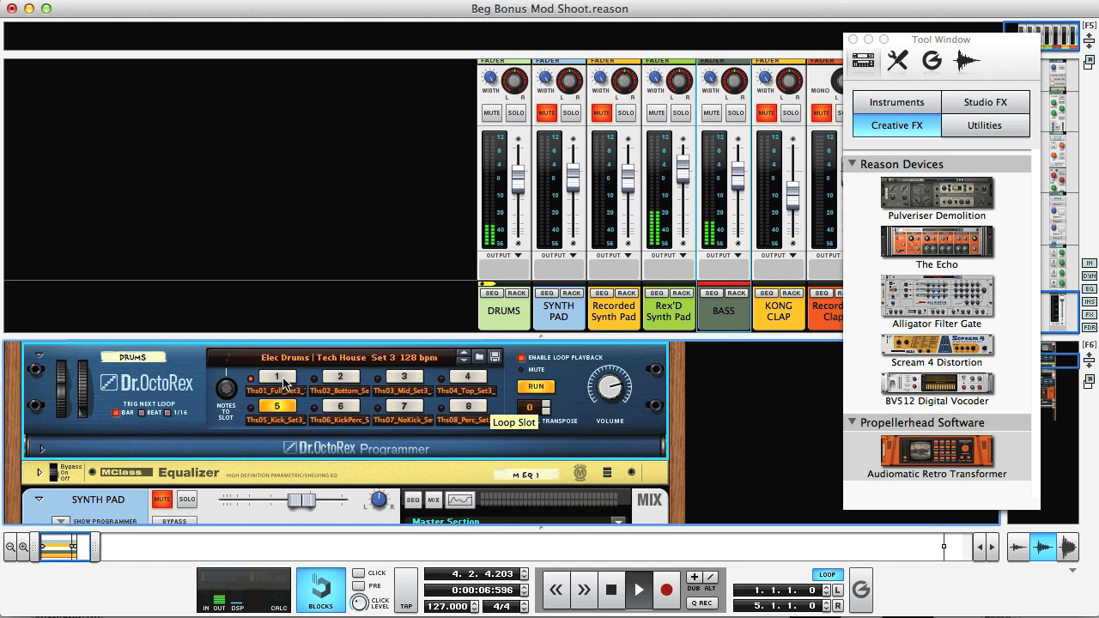
{"action": "left_click", "coordinate": [282, 379]}
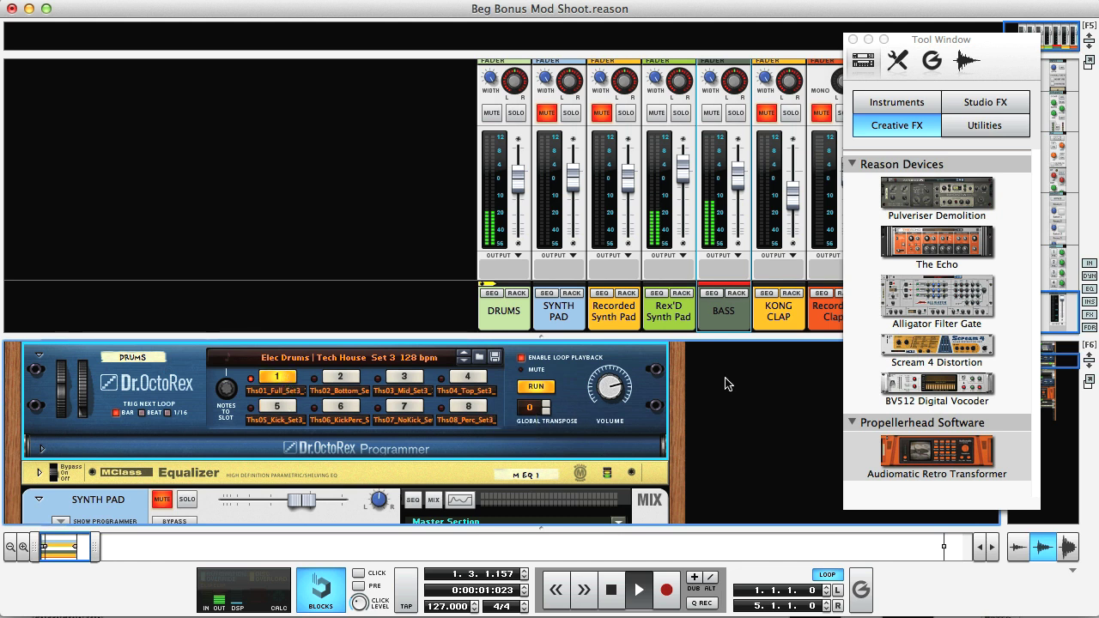